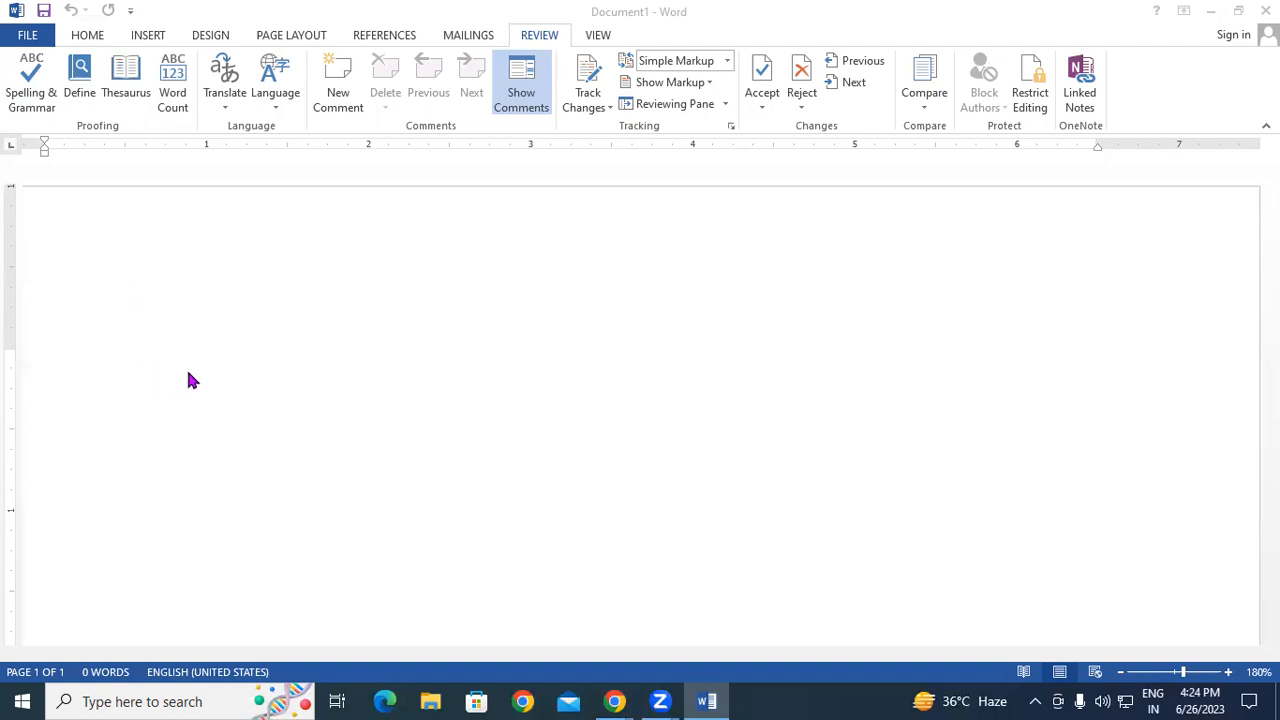
# - Type the misspelled word 'Confidonate' on the first line of the blank document and start a new line
pyautogui.click(185, 329)
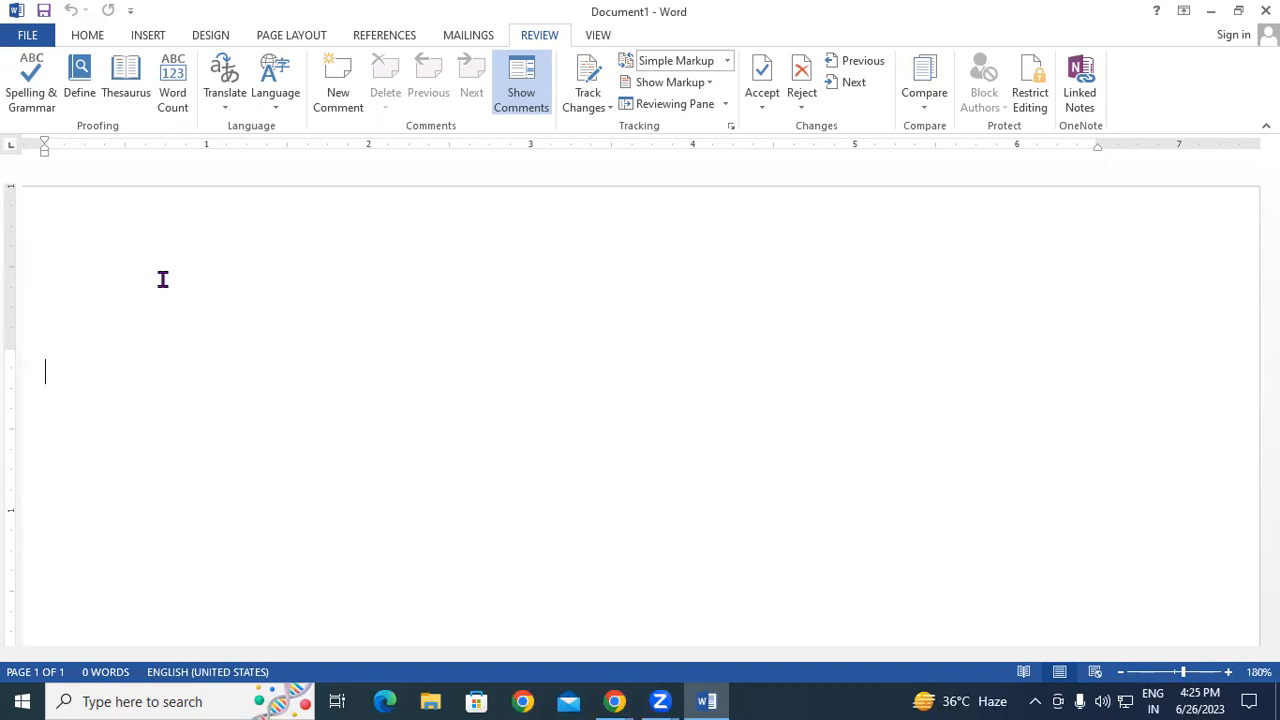
pyautogui.scroll(-2, 114, 346)
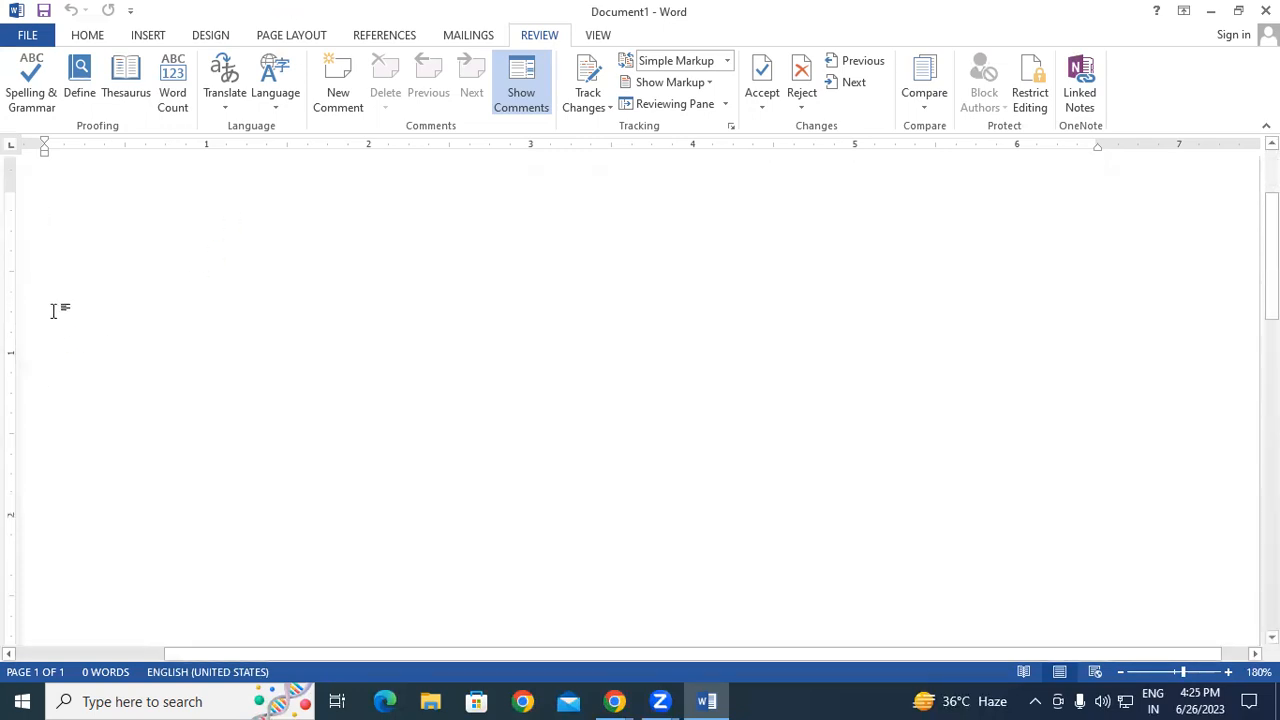
pyautogui.scroll(1, 54, 312)
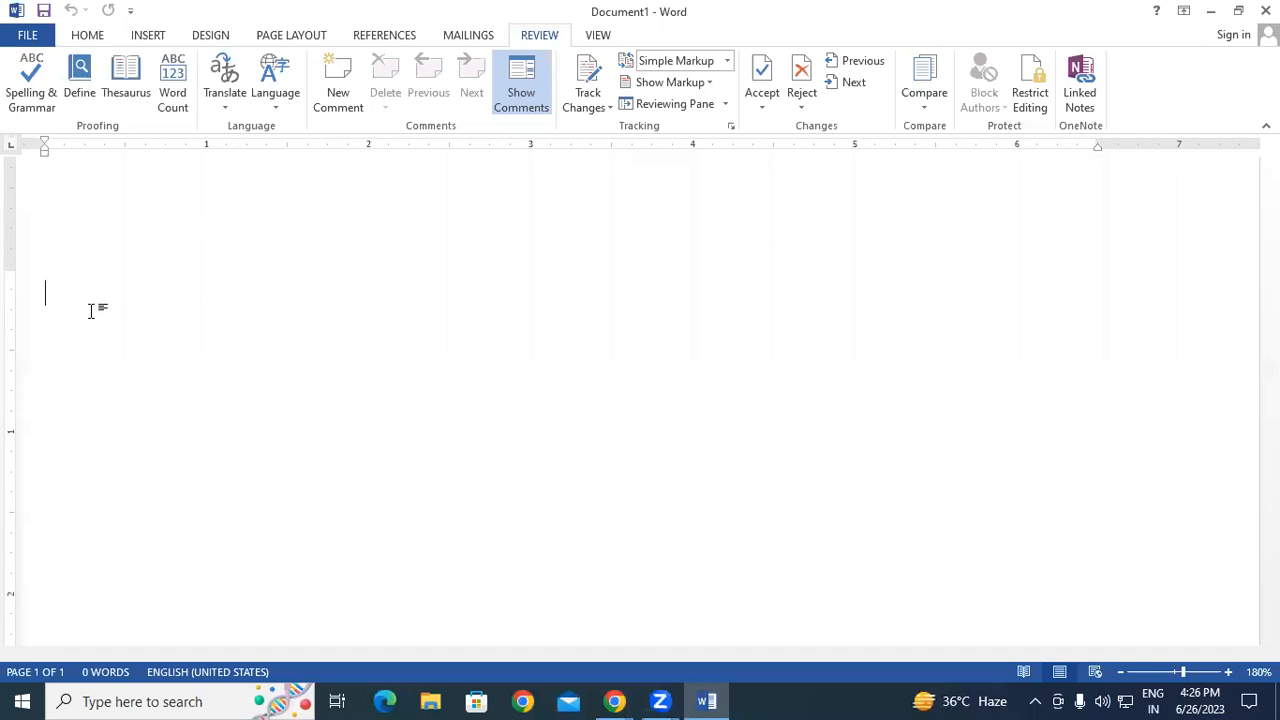
pyautogui.write('Ci')
pyautogui.press('BackSpace')
pyautogui.press('BackSpace')
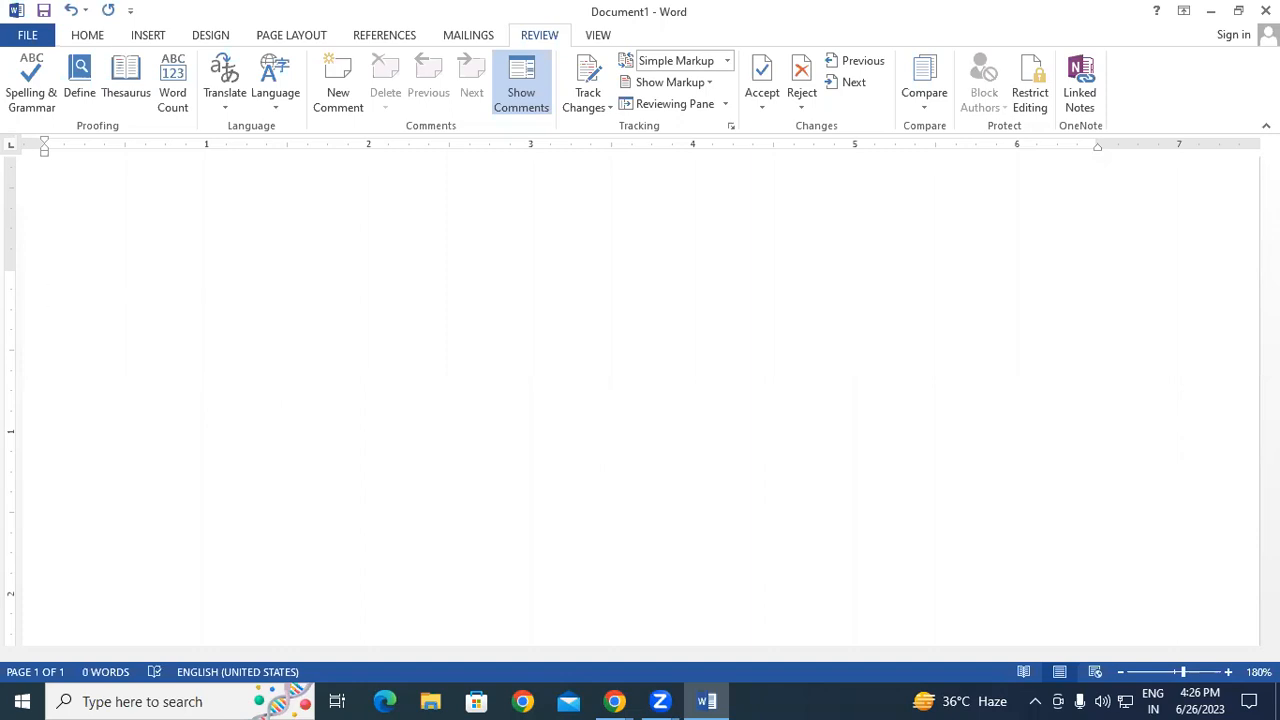
pyautogui.write('Confi')
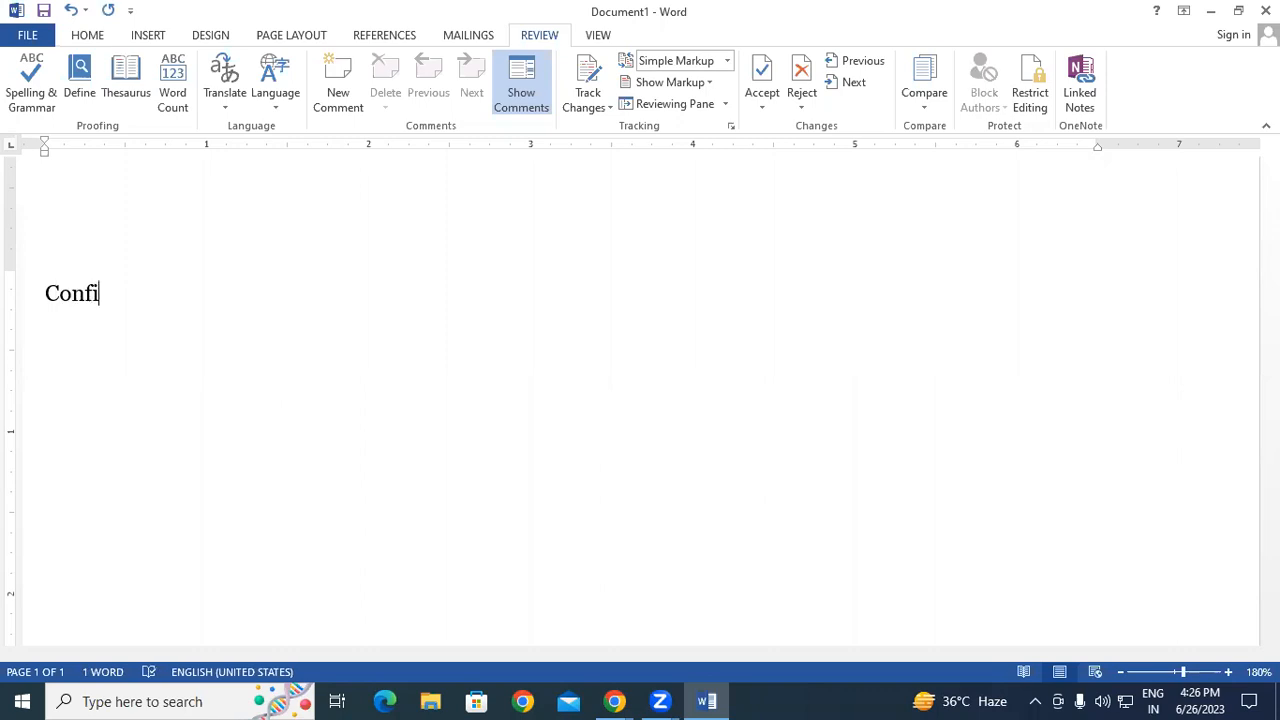
pyautogui.write('donate')
pyautogui.press('Return')
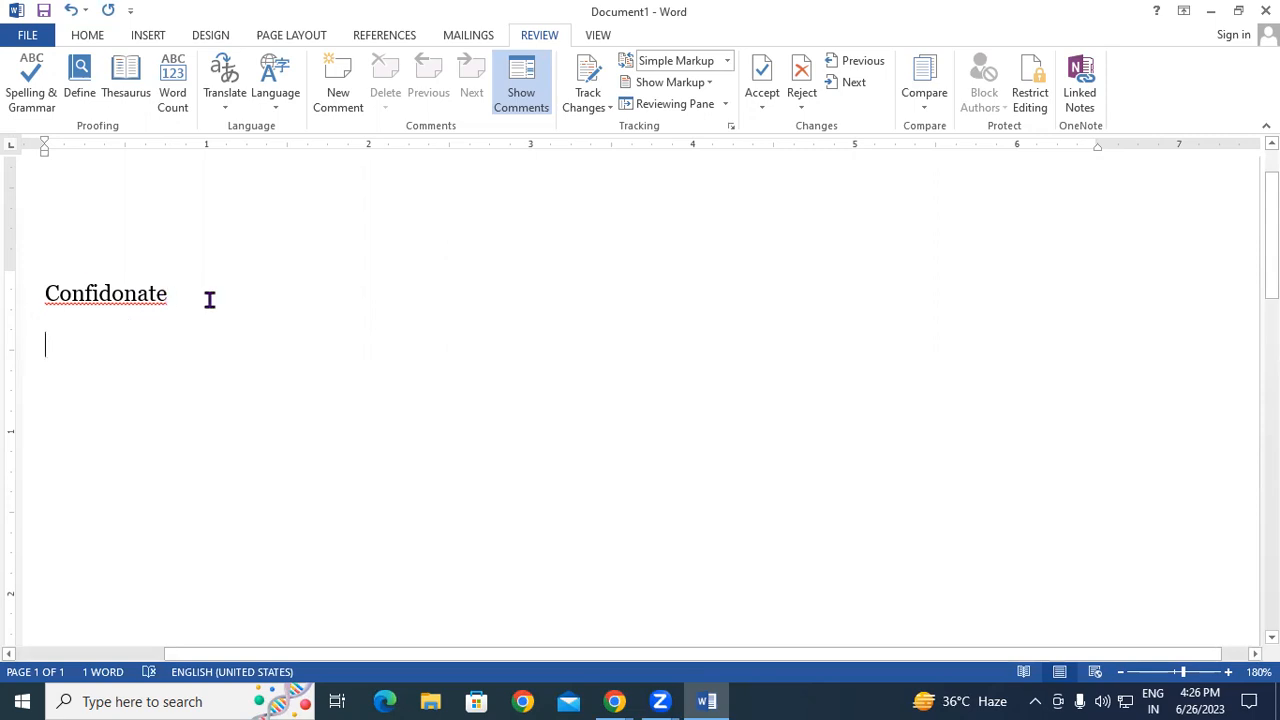
# - Select the word Confidonate, then deselect it and return to the empty line
pyautogui.click(50, 293)
pyautogui.moveTo(53, 293); pyautogui.dragTo(3, 300)
pyautogui.click(222, 468)
pyautogui.rightClick(111, 308)
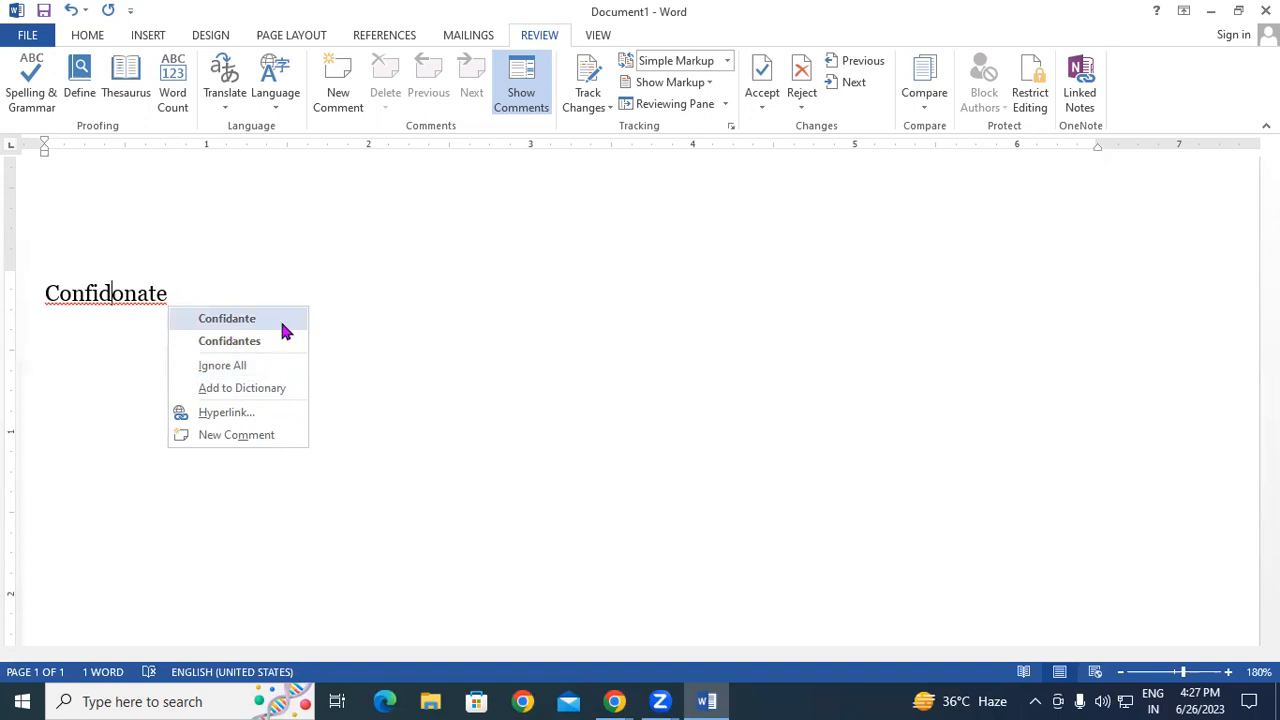
pyautogui.click(191, 284)
pyautogui.moveTo(46, 290); pyautogui.dragTo(200, 310)
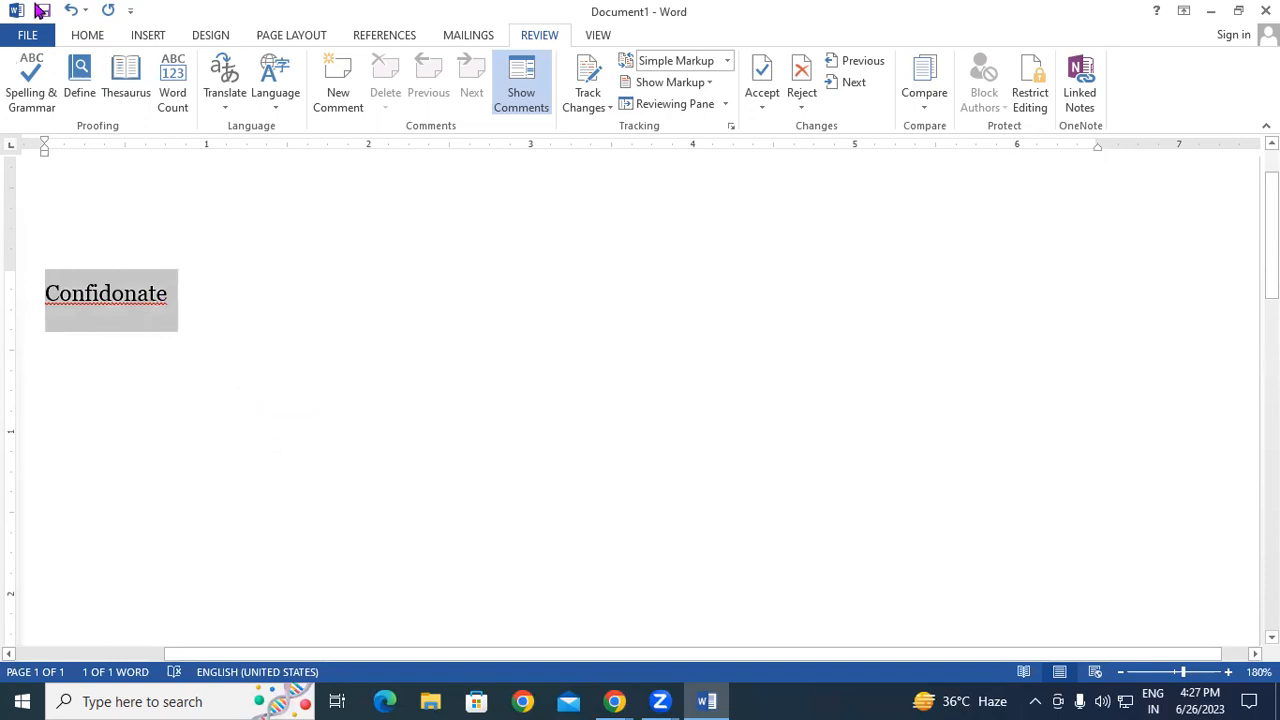
# - Run Spelling & Grammar to replace Confidonate with Confidante and dismiss the completion message
pyautogui.click(31, 70)
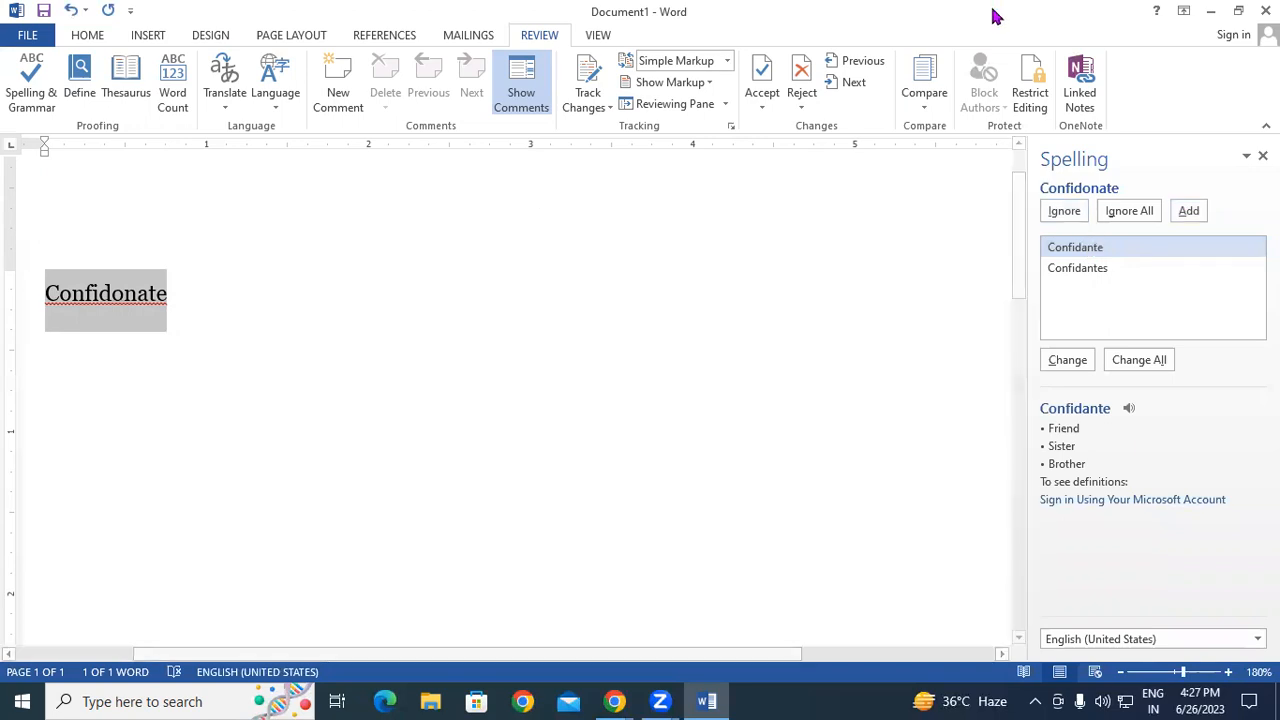
pyautogui.click(1083, 366)
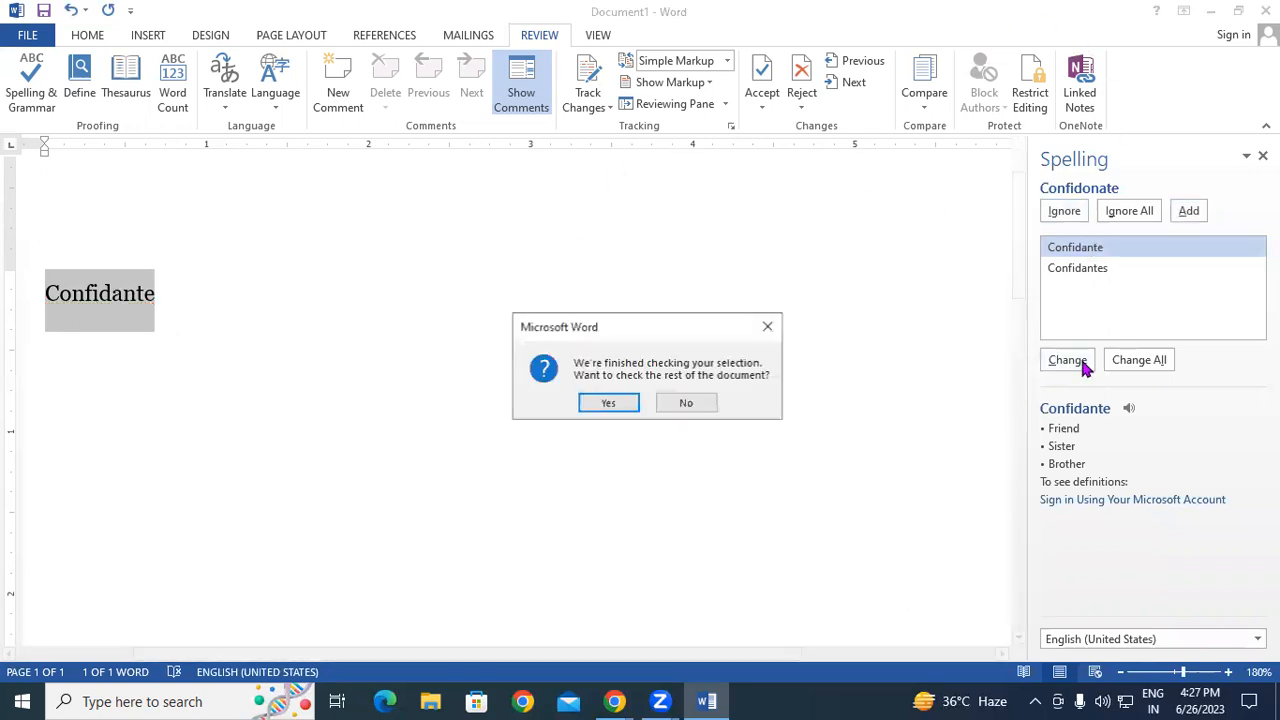
pyautogui.click(607, 402)
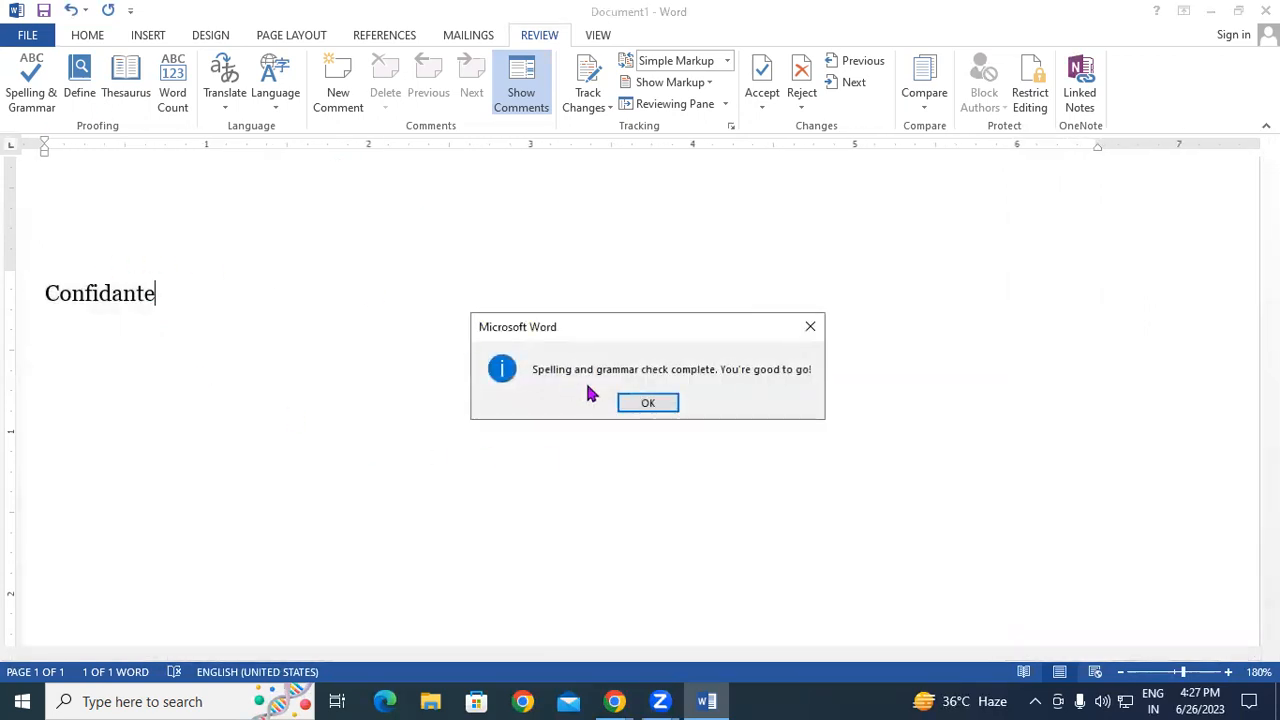
pyautogui.moveTo(563, 324); pyautogui.dragTo(537, 211)
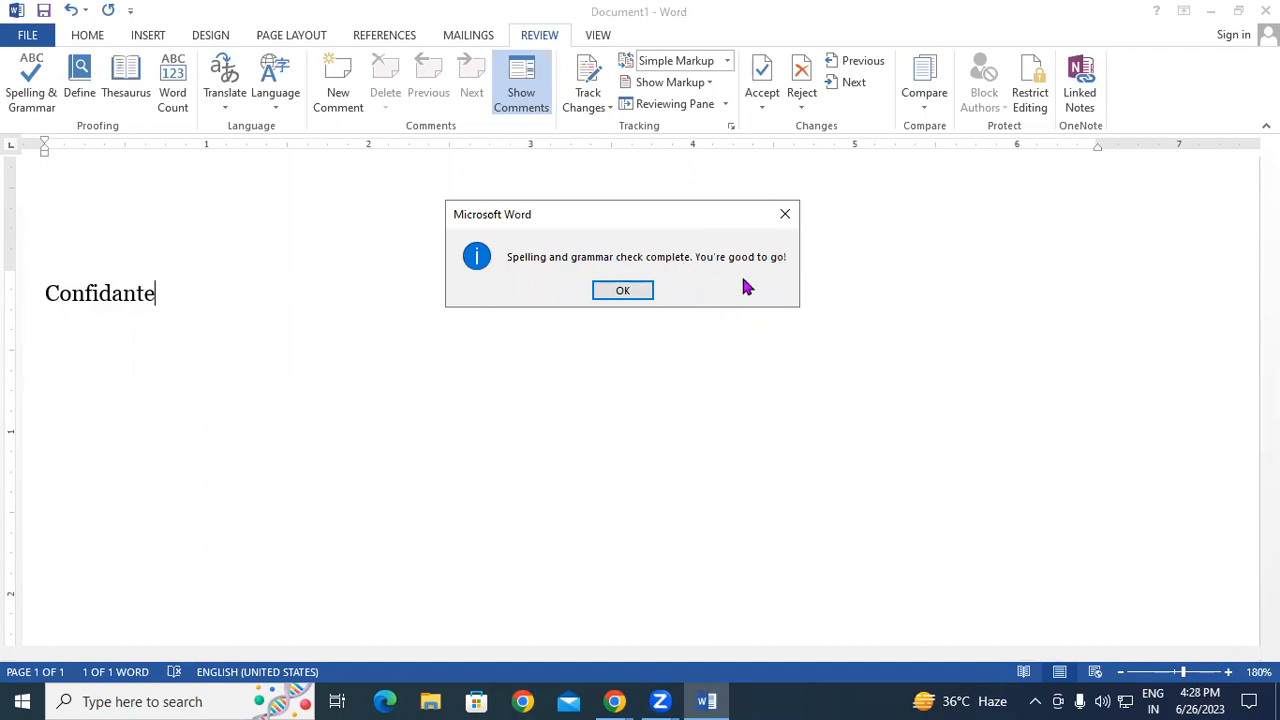
pyautogui.click(600, 291)
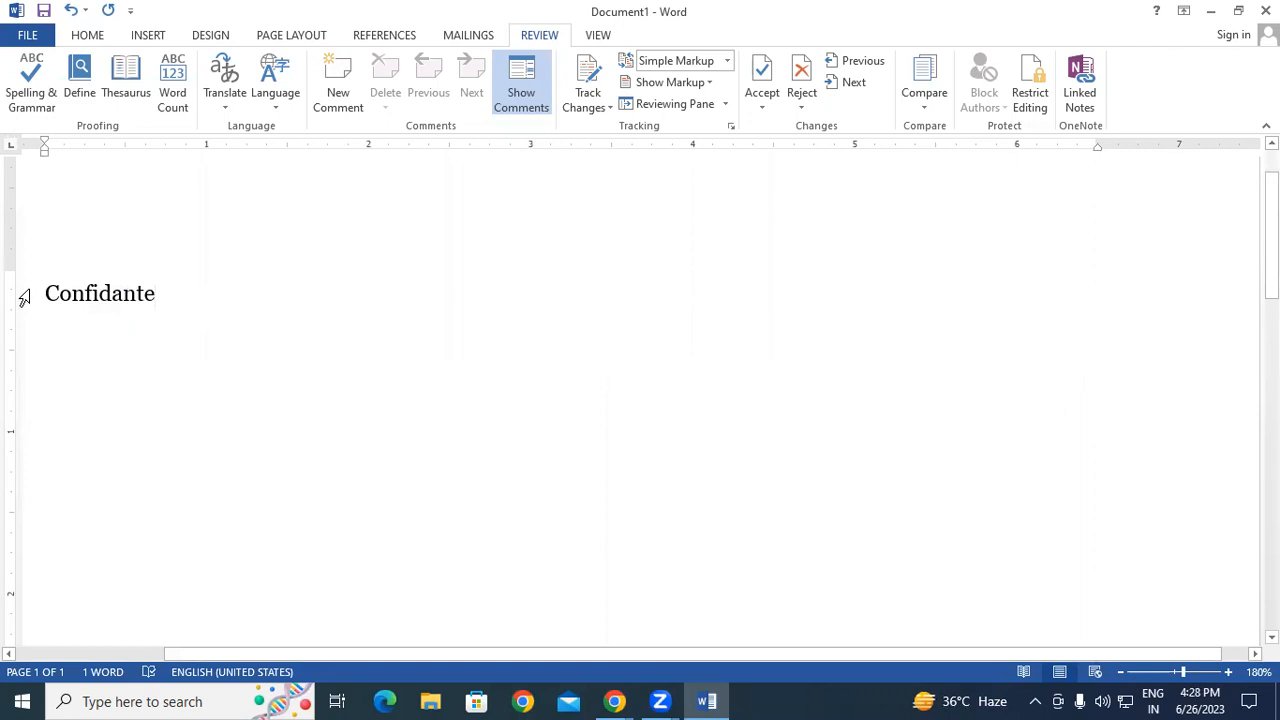
pyautogui.moveTo(46, 291); pyautogui.dragTo(163, 287)
pyautogui.click(191, 328)
pyautogui.press('Return')
pyautogui.click(79, 70)
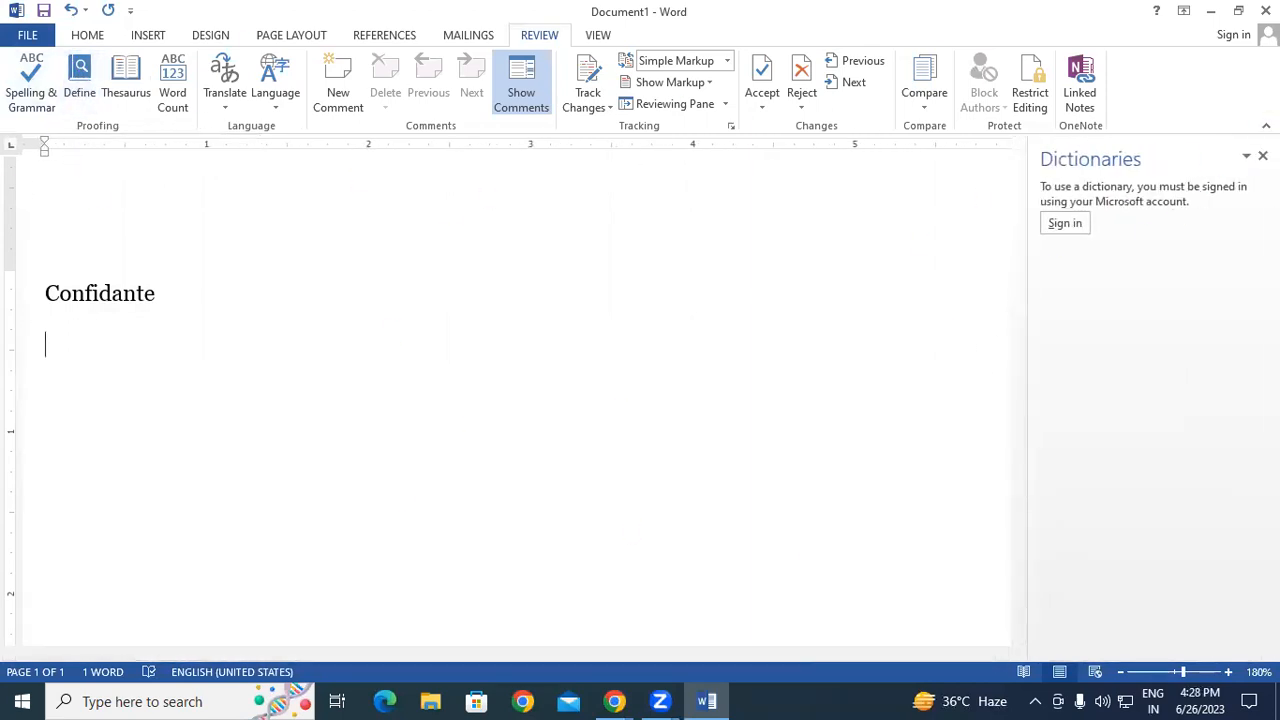
pyautogui.click(1262, 156)
pyautogui.click(206, 316)
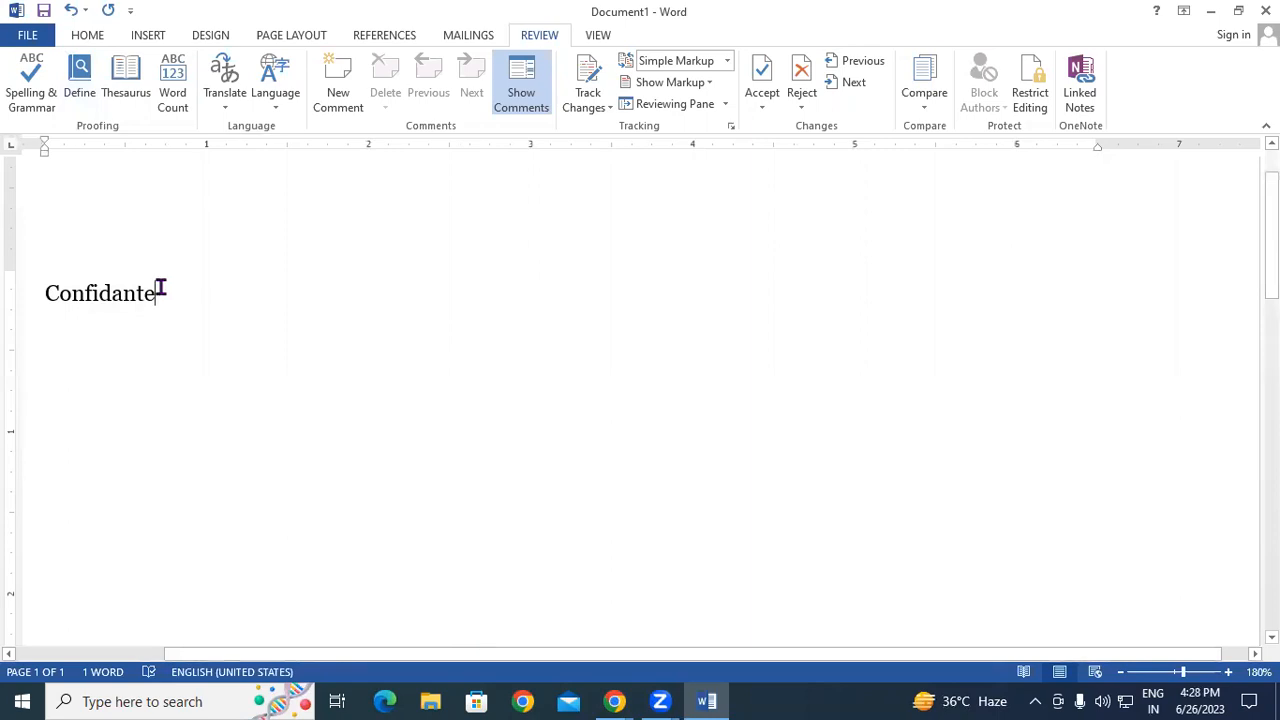
# - Add the word 'Thesaurus' on a new line below Confidante and select it
pyautogui.press('Return')
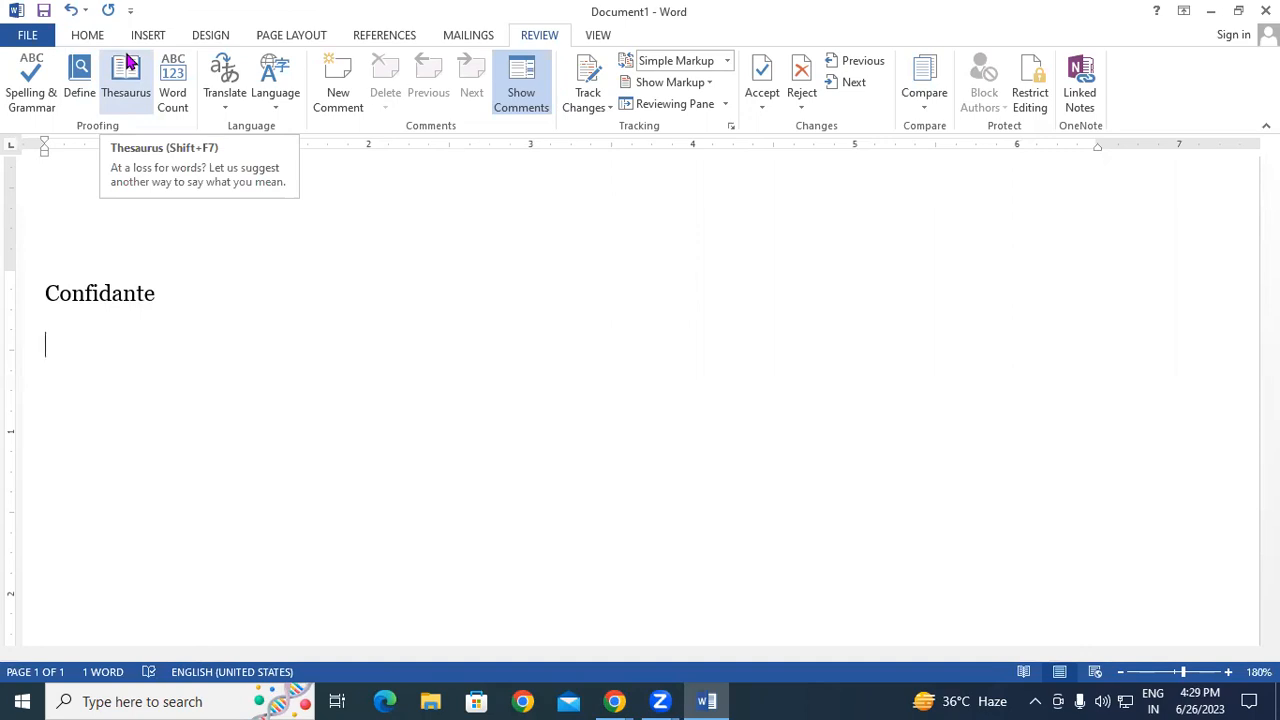
pyautogui.write('The')
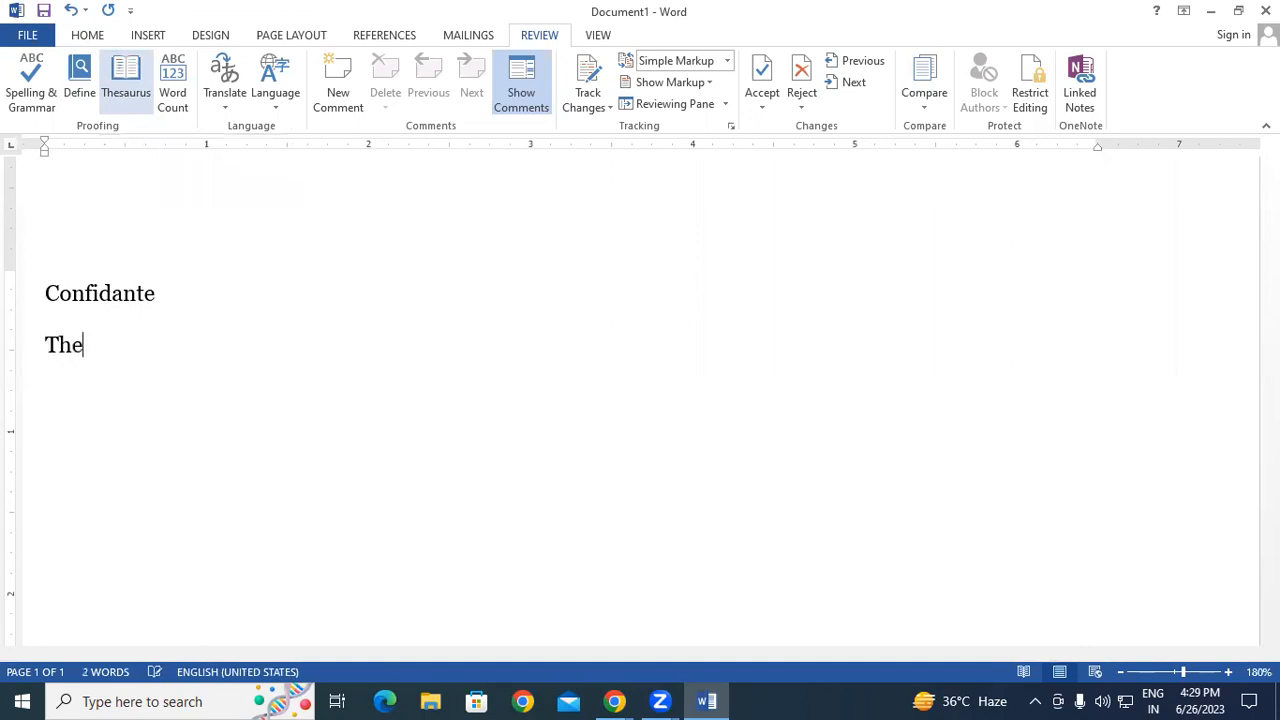
pyautogui.write('saurus')
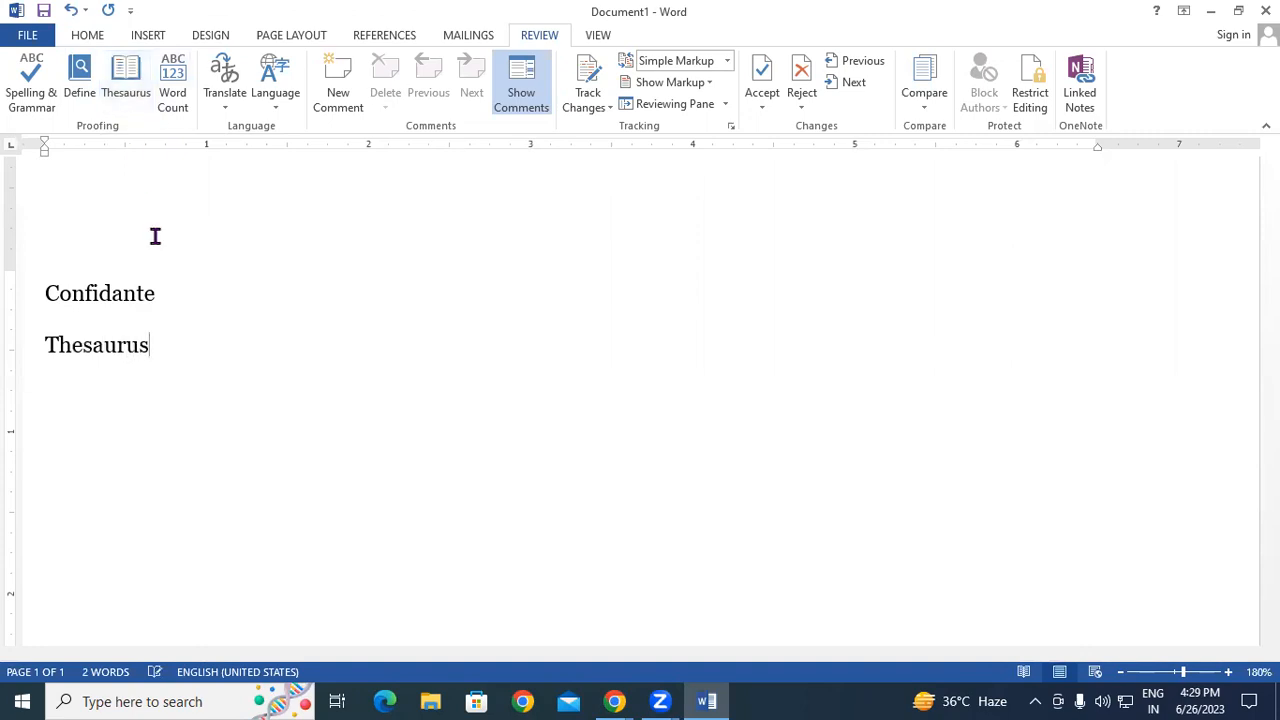
pyautogui.moveTo(172, 345); pyautogui.dragTo(25, 347)
# - Zoom the page in to 290%, then deselect Thesaurus with the cursor after it
pyautogui.click(1228, 672)
pyautogui.click(1228, 672)
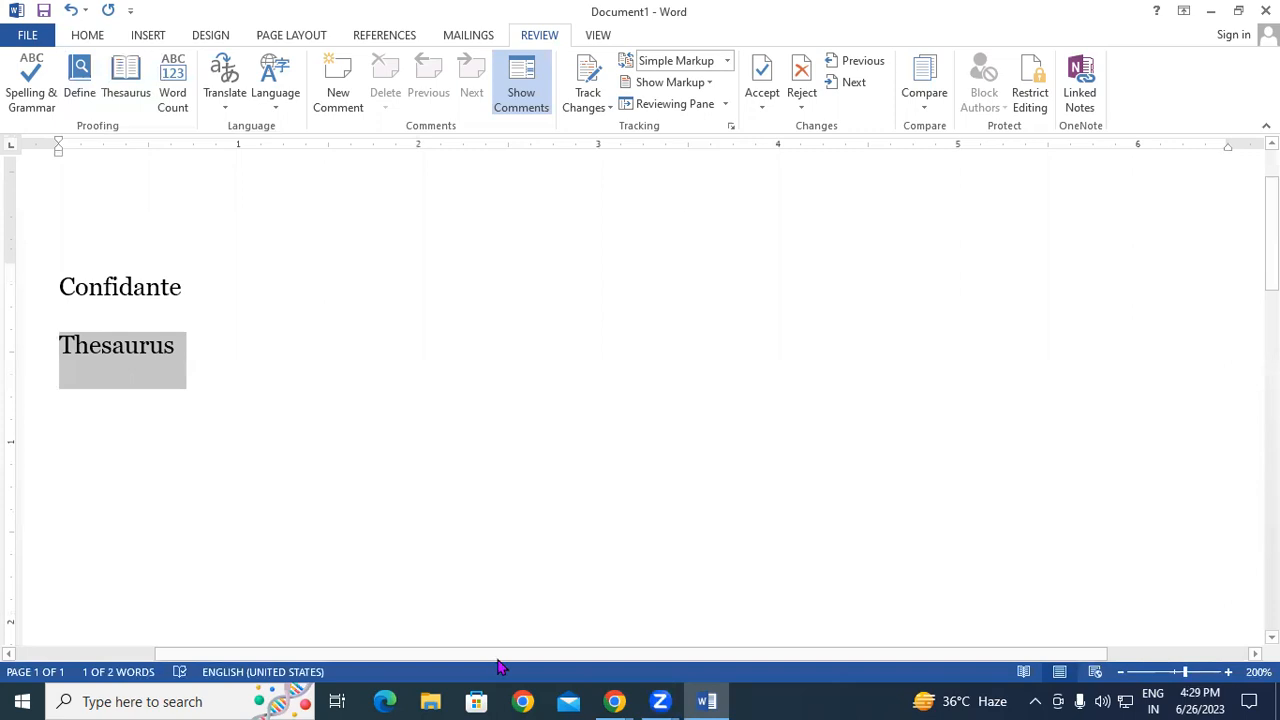
pyautogui.moveTo(288, 656); pyautogui.dragTo(92, 653)
pyautogui.click(1228, 672)
pyautogui.click(1228, 672)
pyautogui.click(1228, 672)
pyautogui.click(1228, 672)
pyautogui.click(1228, 672)
pyautogui.click(1228, 672)
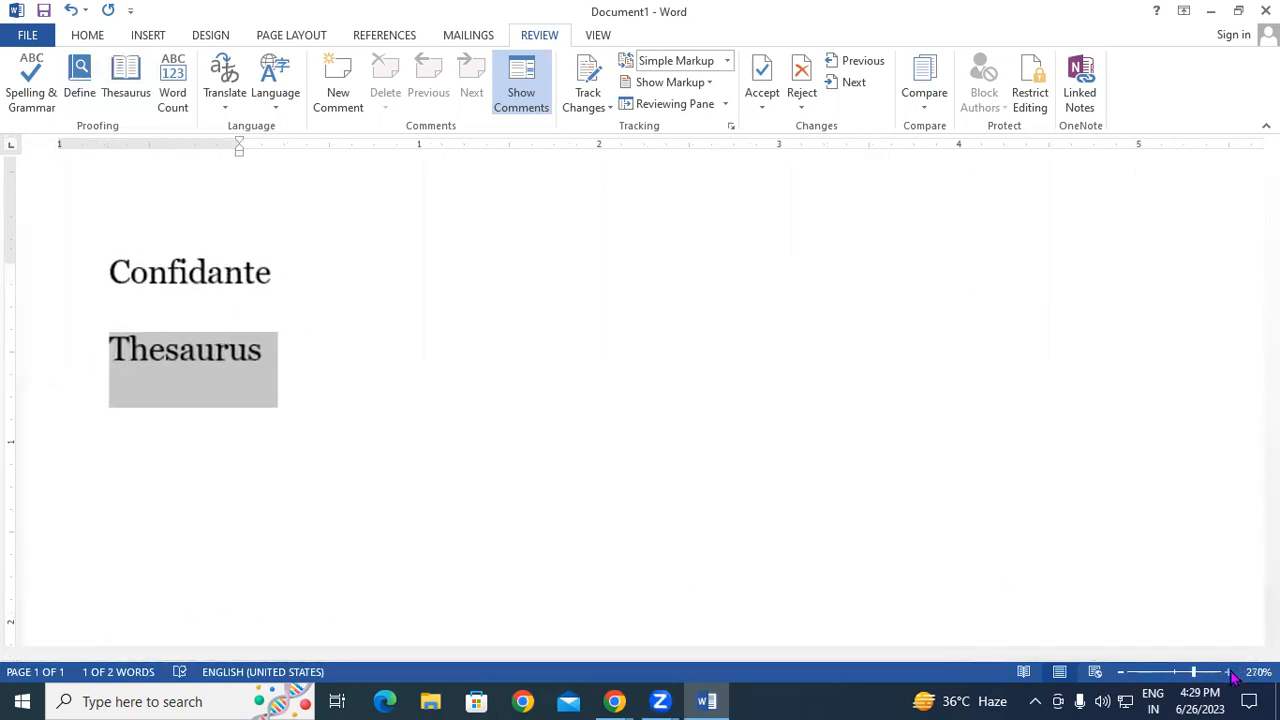
pyautogui.click(1228, 672)
pyautogui.click(1228, 672)
pyautogui.click(1228, 672)
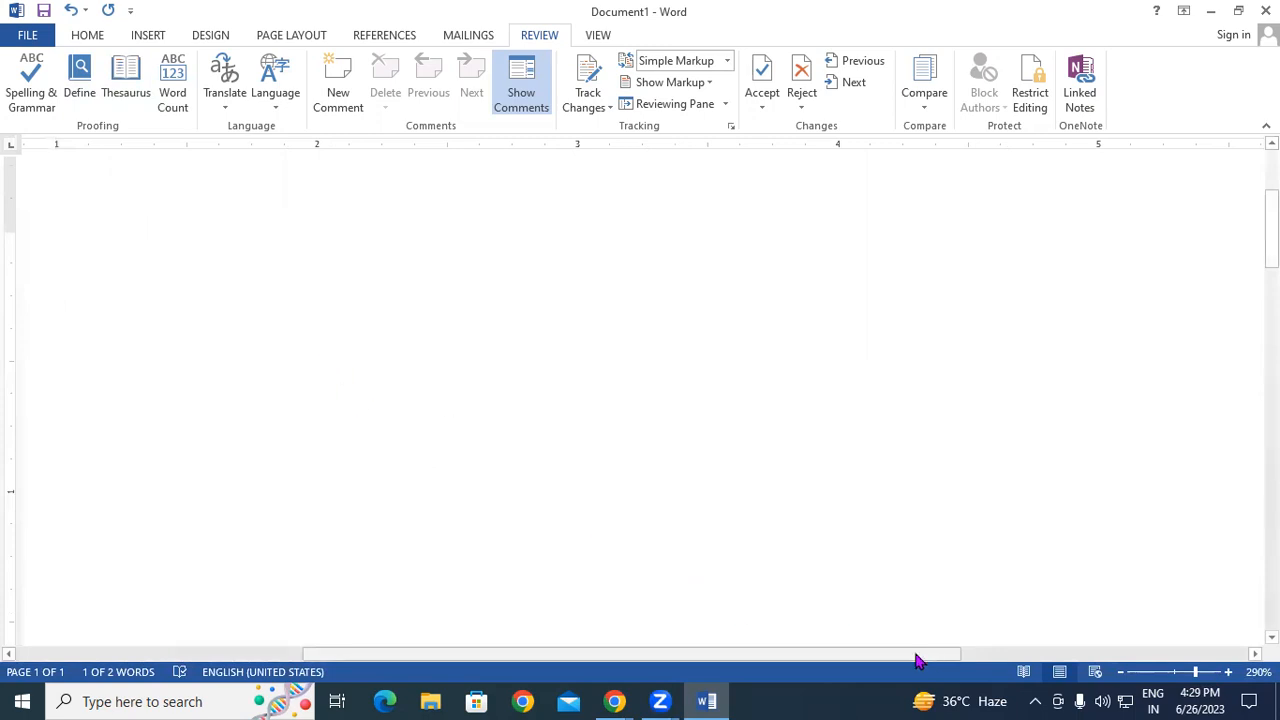
pyautogui.moveTo(920, 655); pyautogui.dragTo(523, 677)
pyautogui.click(586, 374)
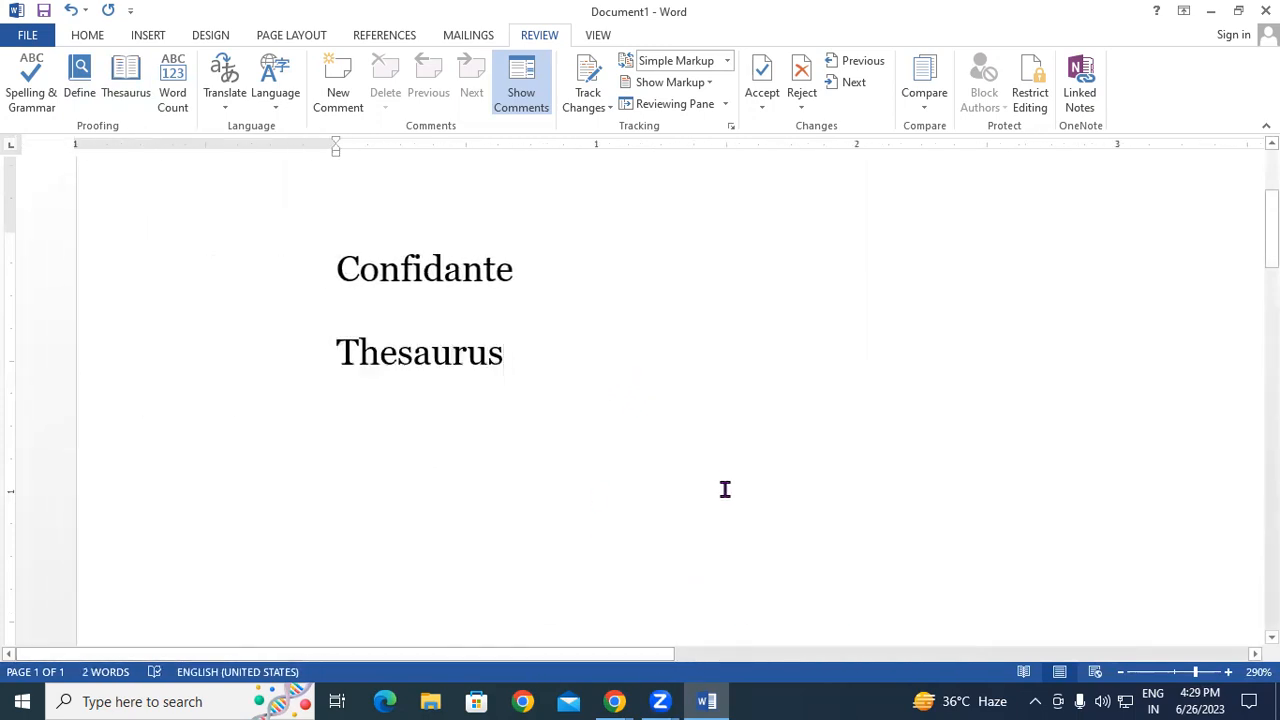
# - Append '(Shift+f7)' after Thesaurus, correcting typos, while the Spelling pane opens alongside
pyautogui.write('(')
pyautogui.write('Shfi')
pyautogui.press('BackSpace')
pyautogui.press('BackSpace')
pyautogui.write('ift+')
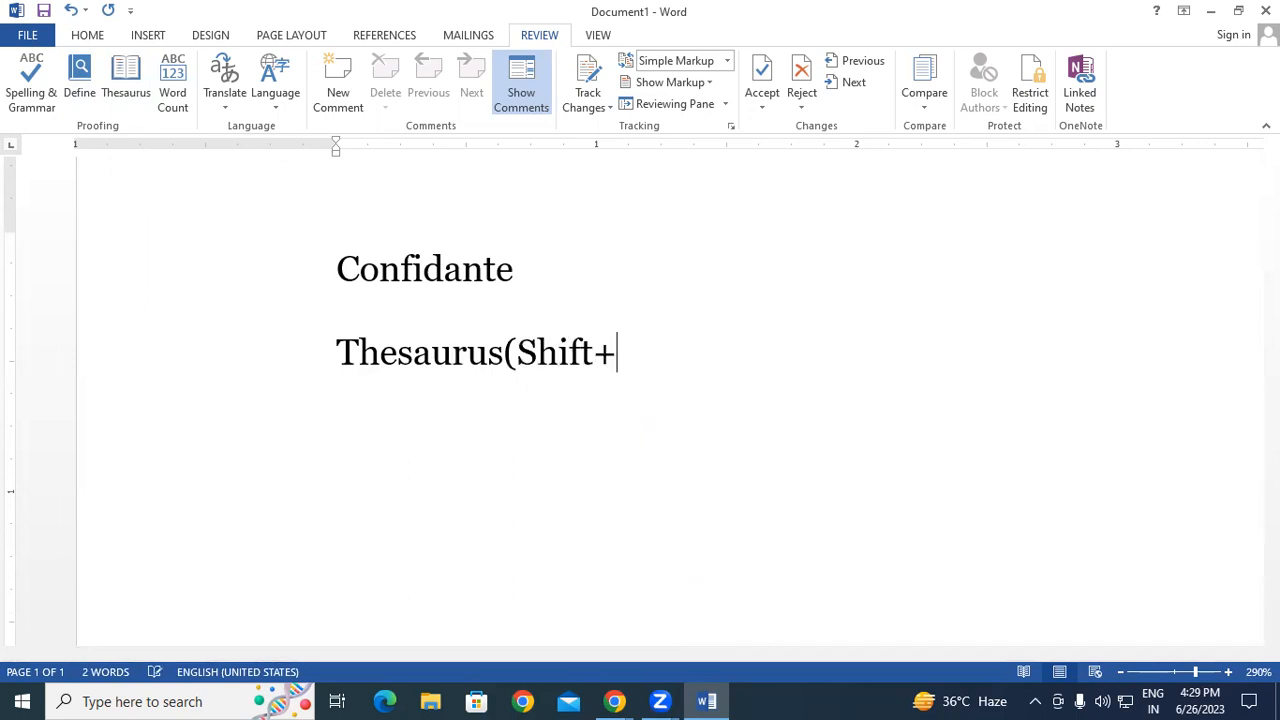
pyautogui.write('f')
pyautogui.press('F7')
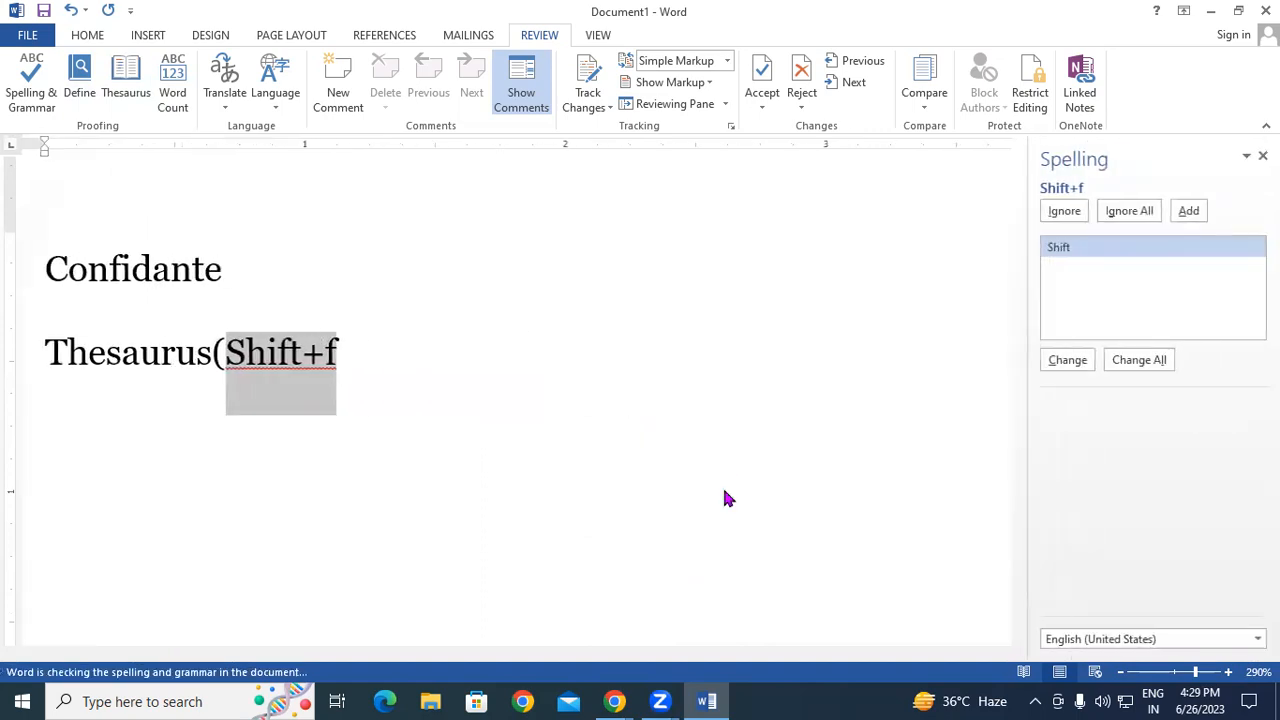
pyautogui.click(391, 371)
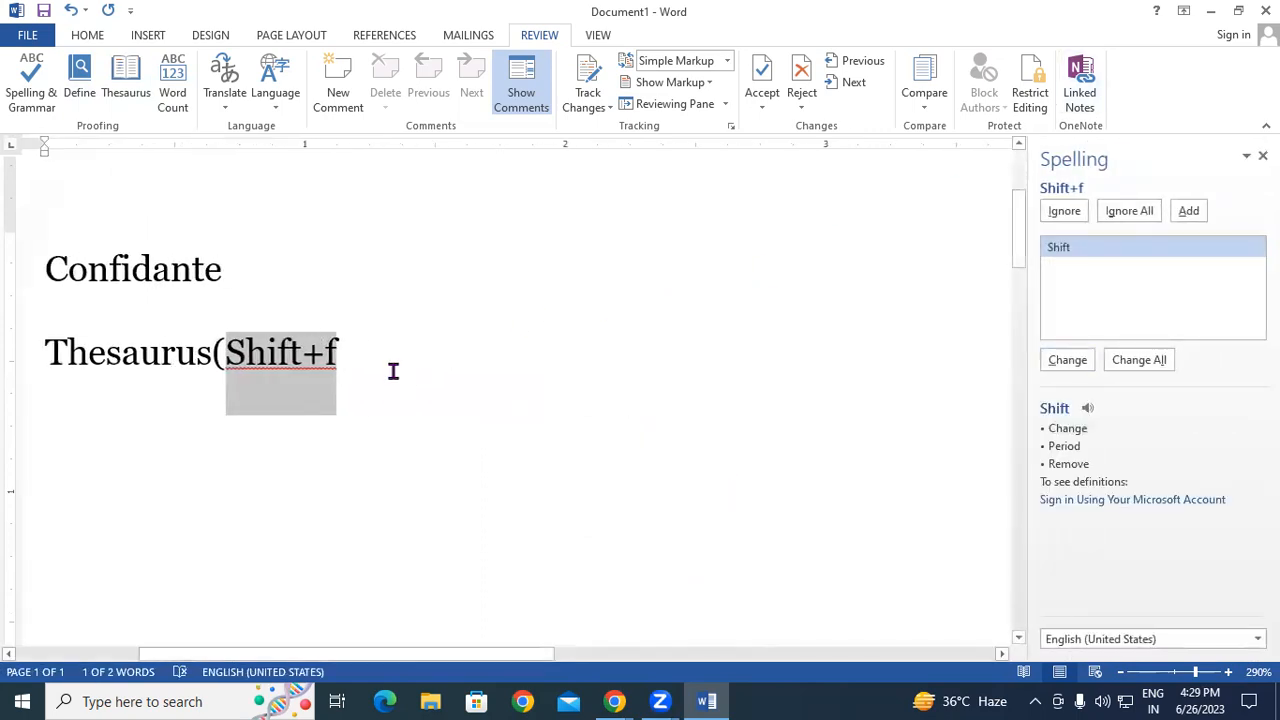
pyautogui.press('BackSpace')
pyautogui.write('f')
pyautogui.write('=')
pyautogui.press('BackSpace')
pyautogui.write('7)')
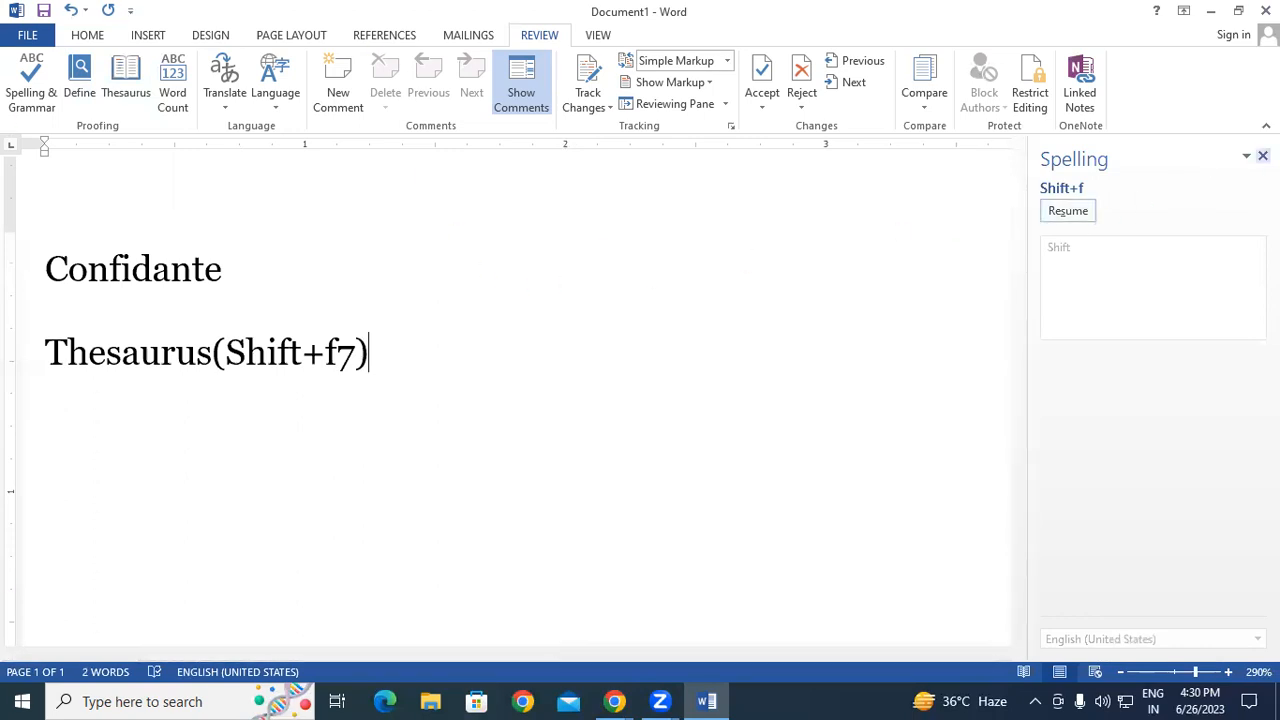
# - Close the Spelling task pane
pyautogui.click(1262, 156)
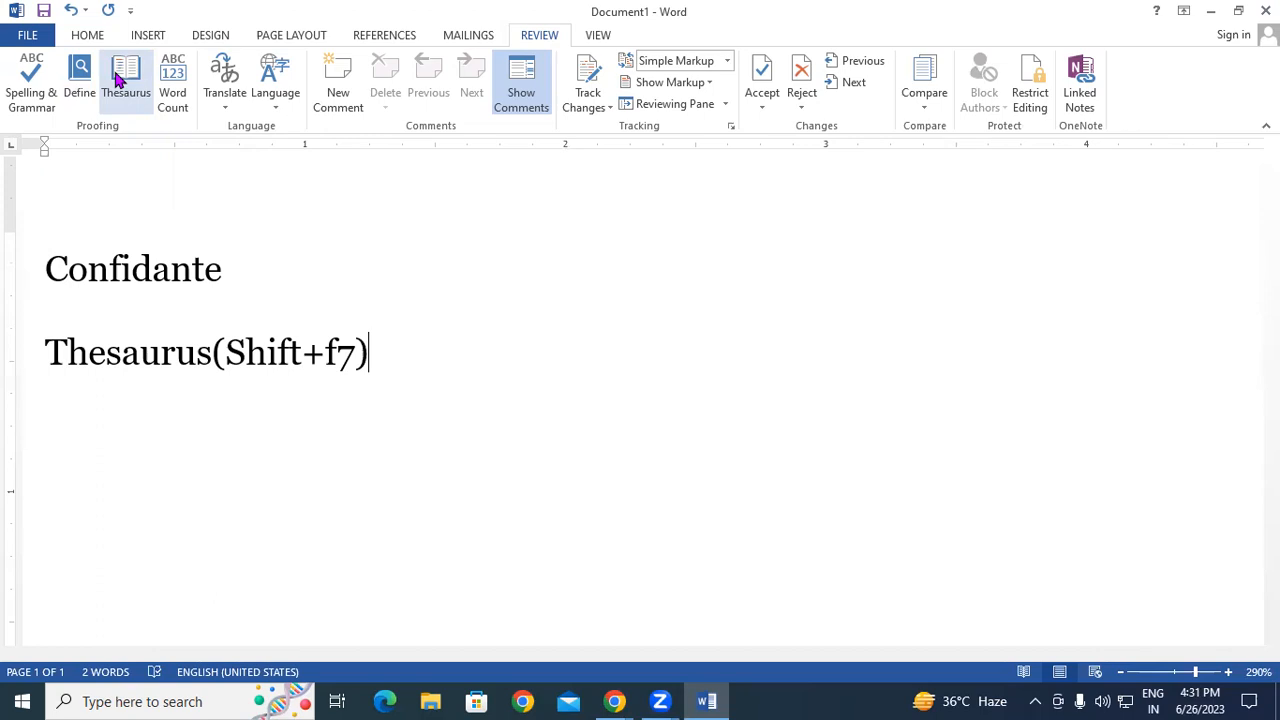
# - Start a new empty line below Thesaurus(Shift+f7)
pyautogui.press('Return')
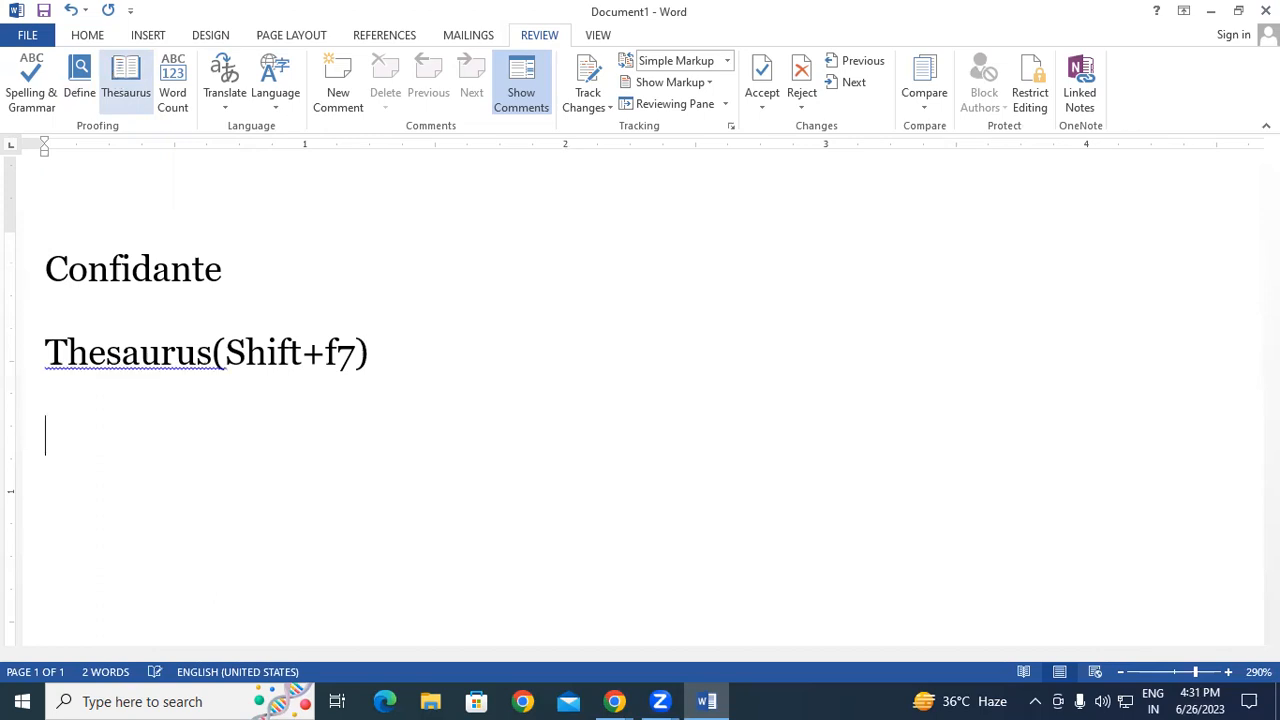
# - Accept the spelling suggestion so the heading reads 'Thesaurus (Shift+f7)' with a space
pyautogui.rightClick(166, 366)
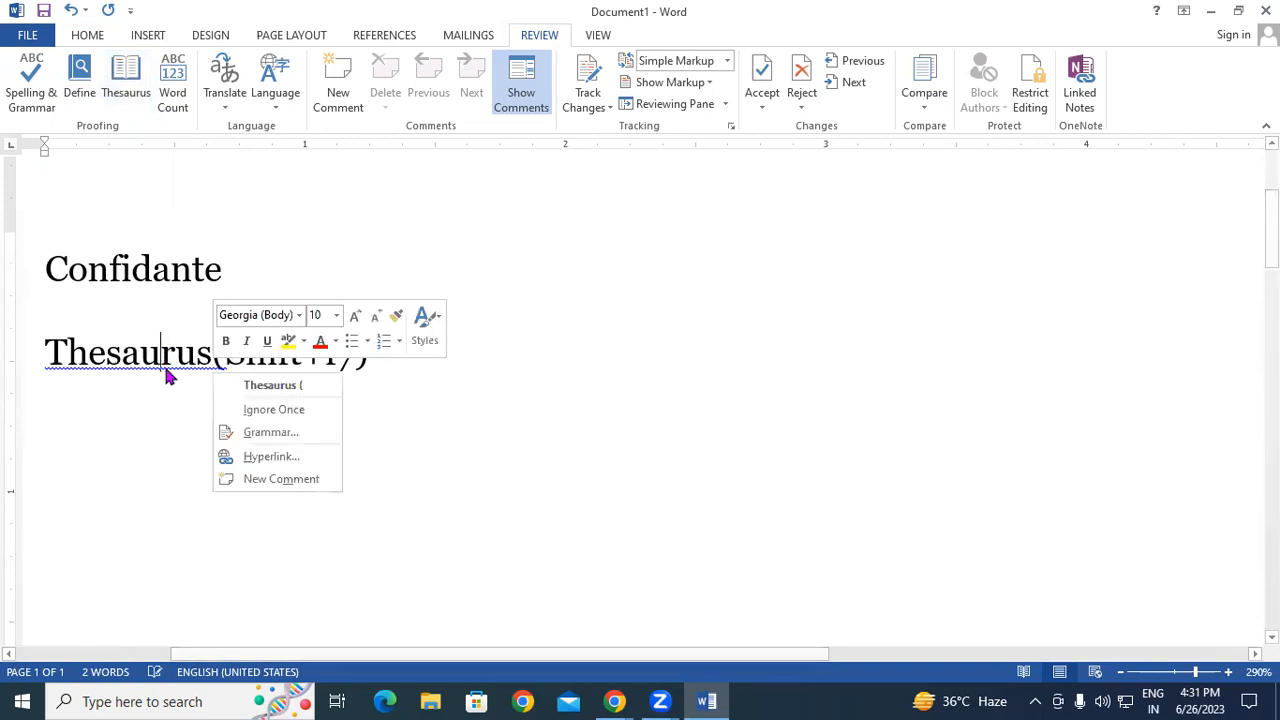
pyautogui.click(269, 384)
pyautogui.scroll(-2, 258, 380)
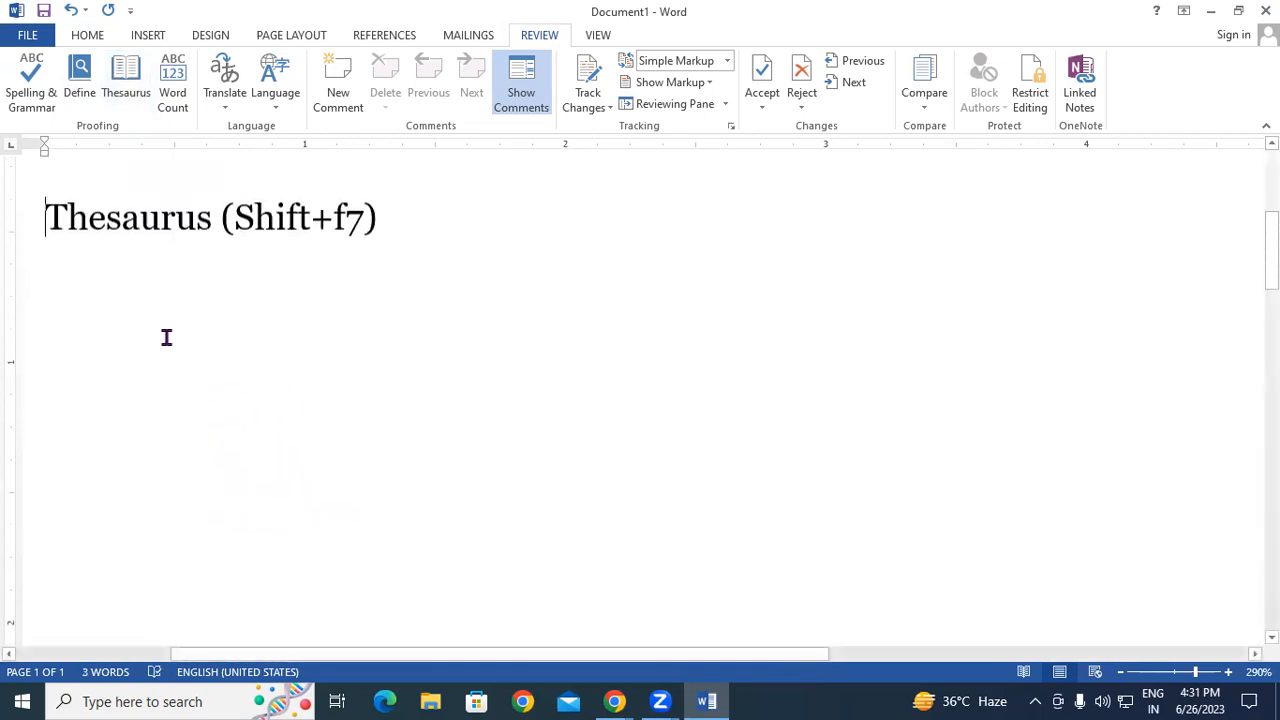
# - Type 'True' on a new line below the heading and look up its synonyms in the Thesaurus
pyautogui.click(430, 240)
pyautogui.press('Return')
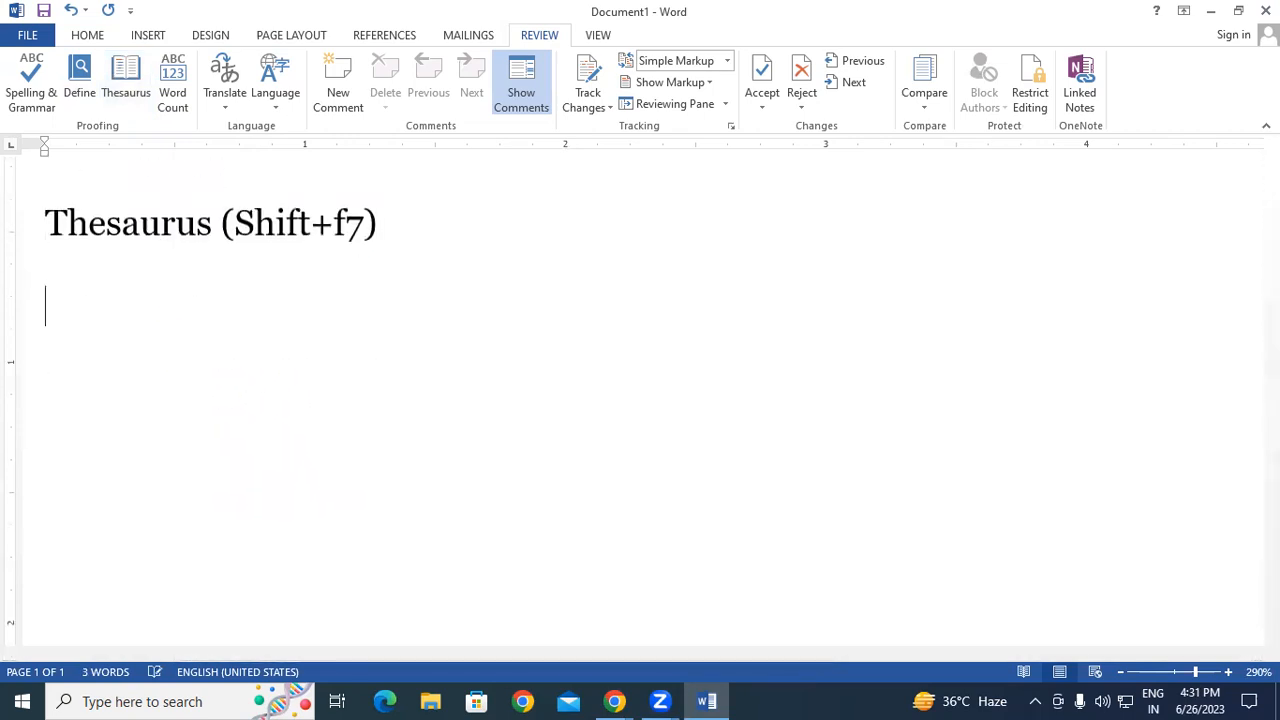
pyautogui.write('True')
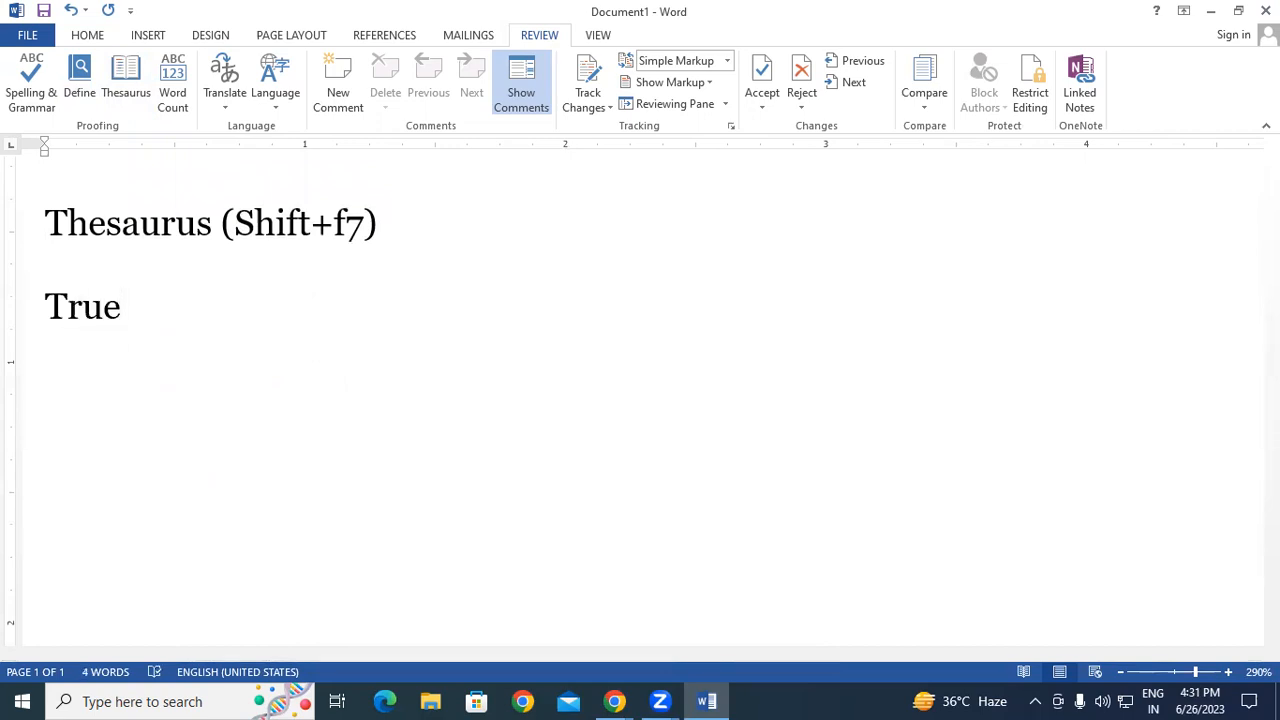
pyautogui.click(3, 305)
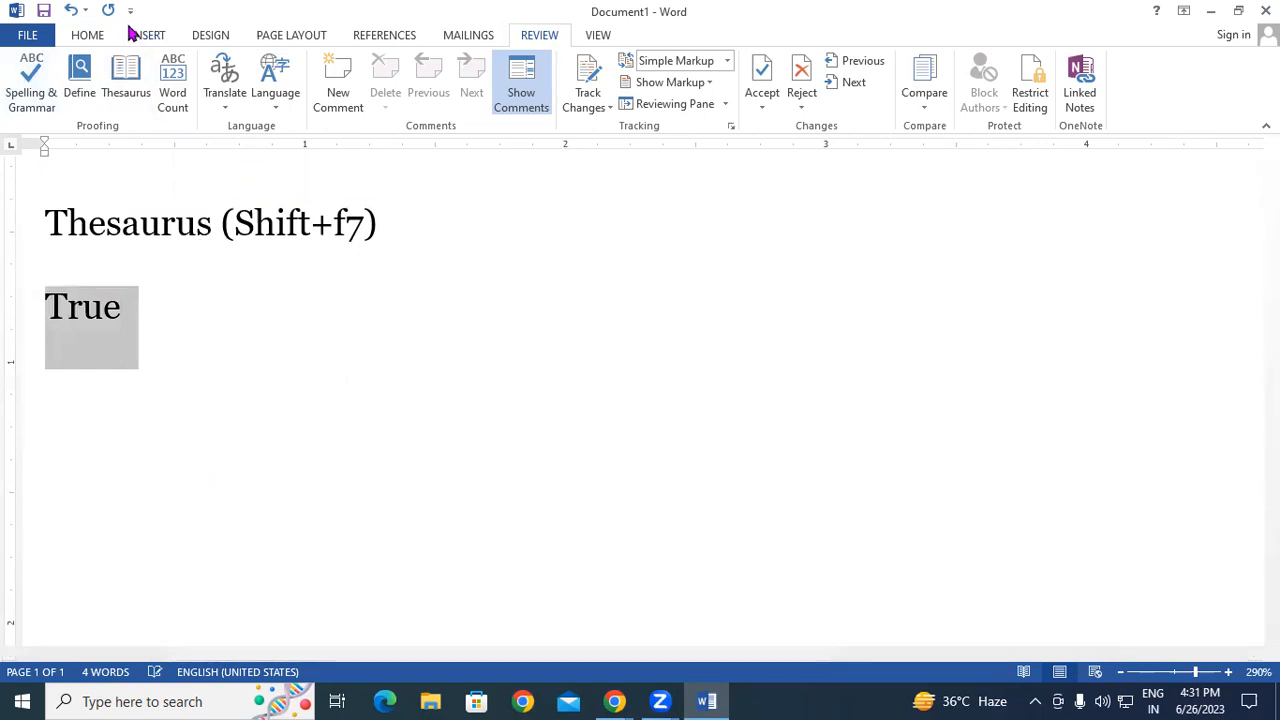
pyautogui.click(126, 78)
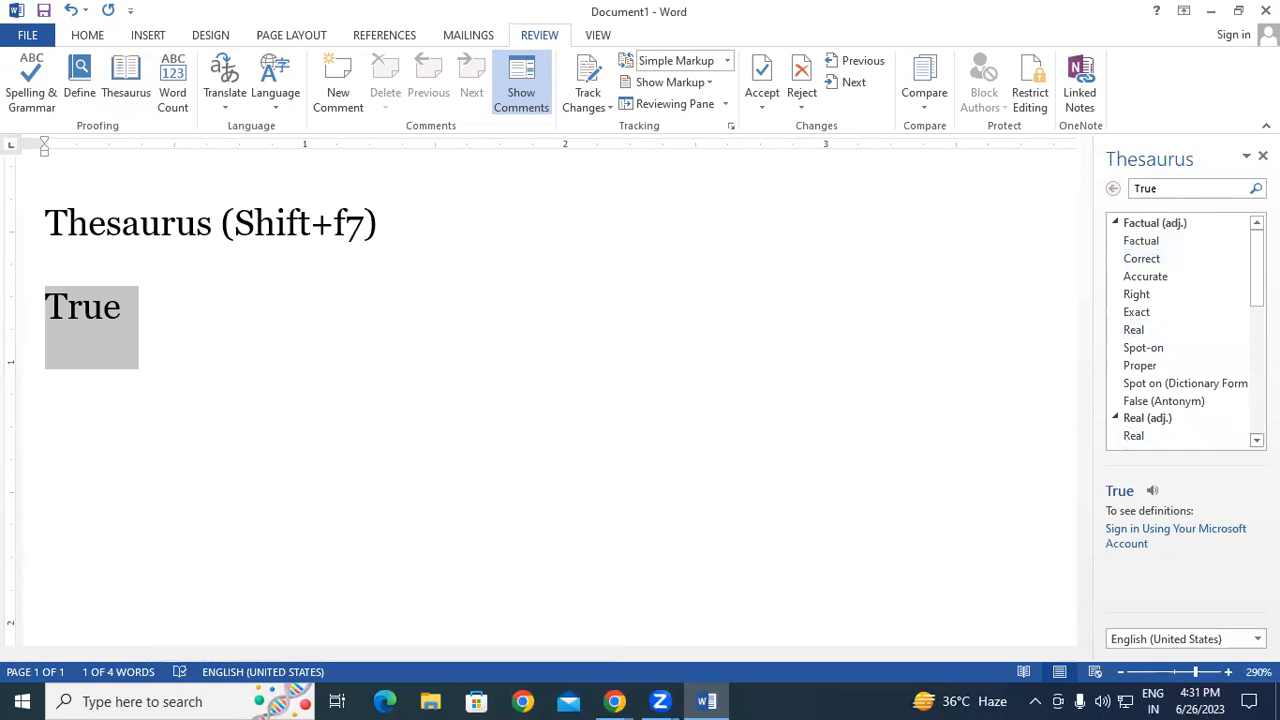
pyautogui.click(1257, 440)
pyautogui.click(1257, 440)
pyautogui.click(1257, 440)
pyautogui.click(1257, 440)
pyautogui.click(1257, 440)
pyautogui.click(1257, 440)
pyautogui.click(1257, 440)
pyautogui.click(1257, 440)
pyautogui.click(1257, 440)
pyautogui.click(1257, 440)
pyautogui.click(1257, 440)
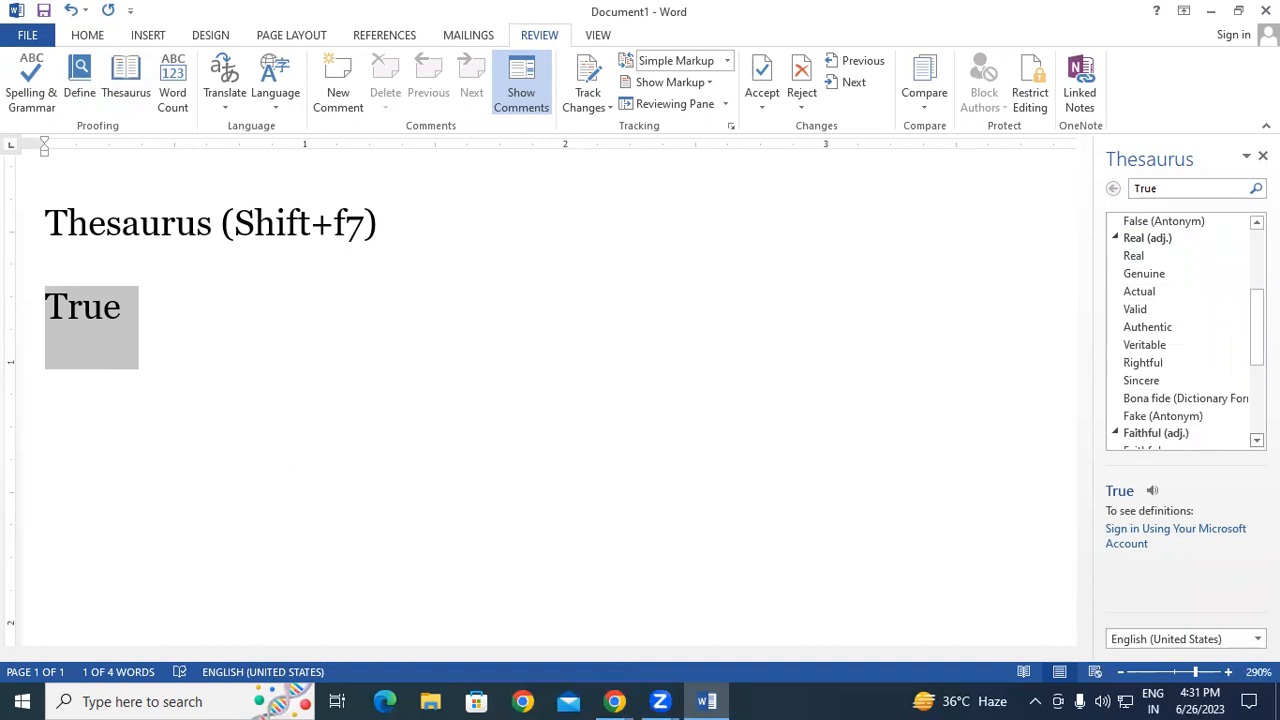
pyautogui.click(1187, 189)
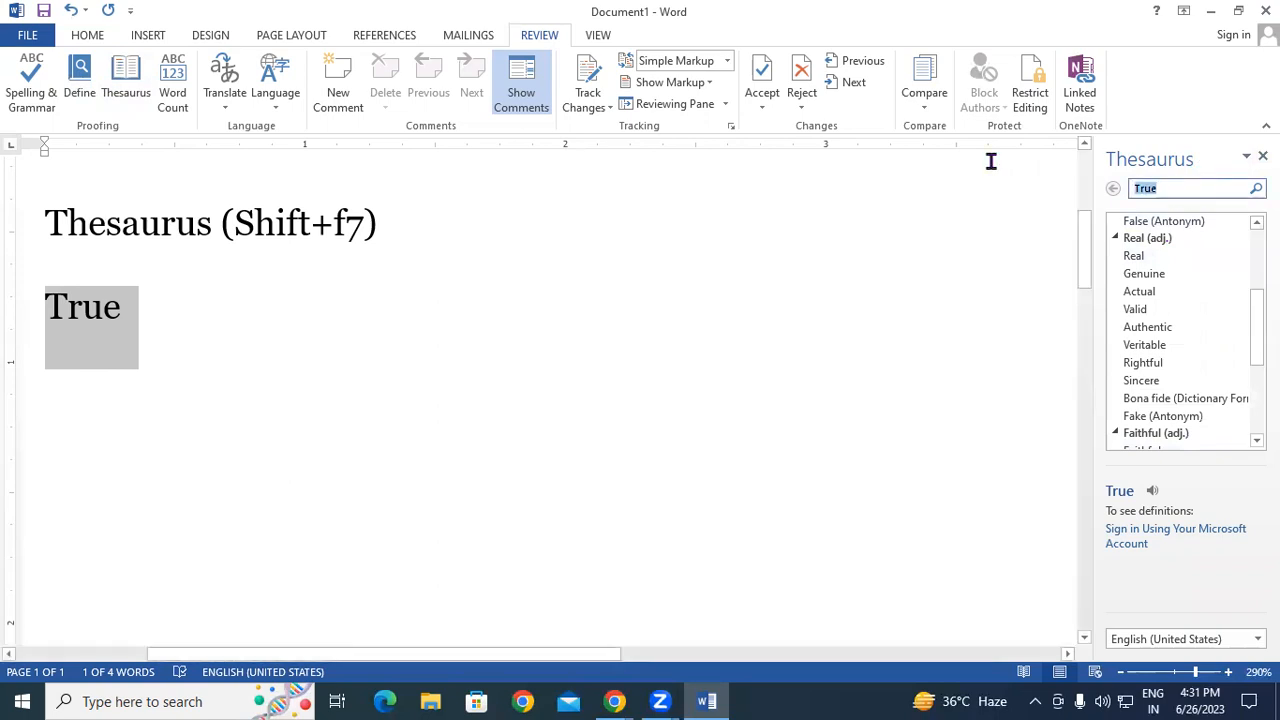
# - Look up synonyms for CPU, then for Computer, in the Thesaurus pane
pyautogui.write('CPU')
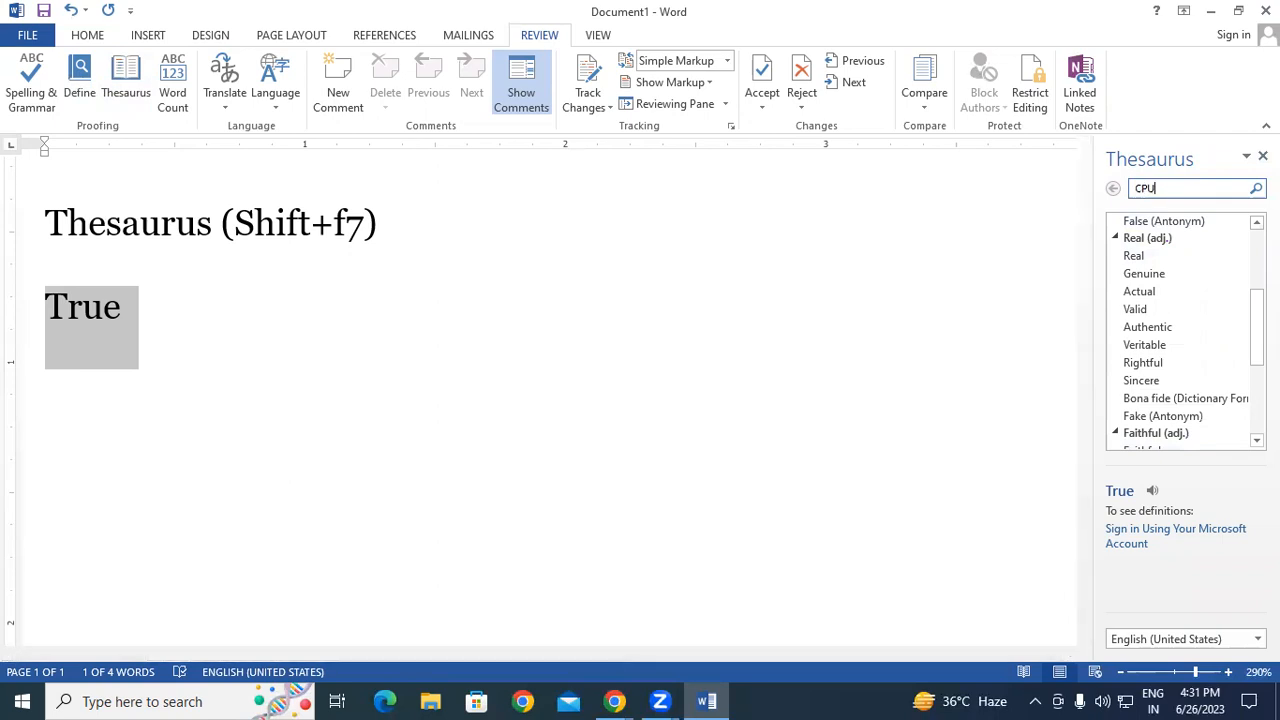
pyautogui.press('Return')
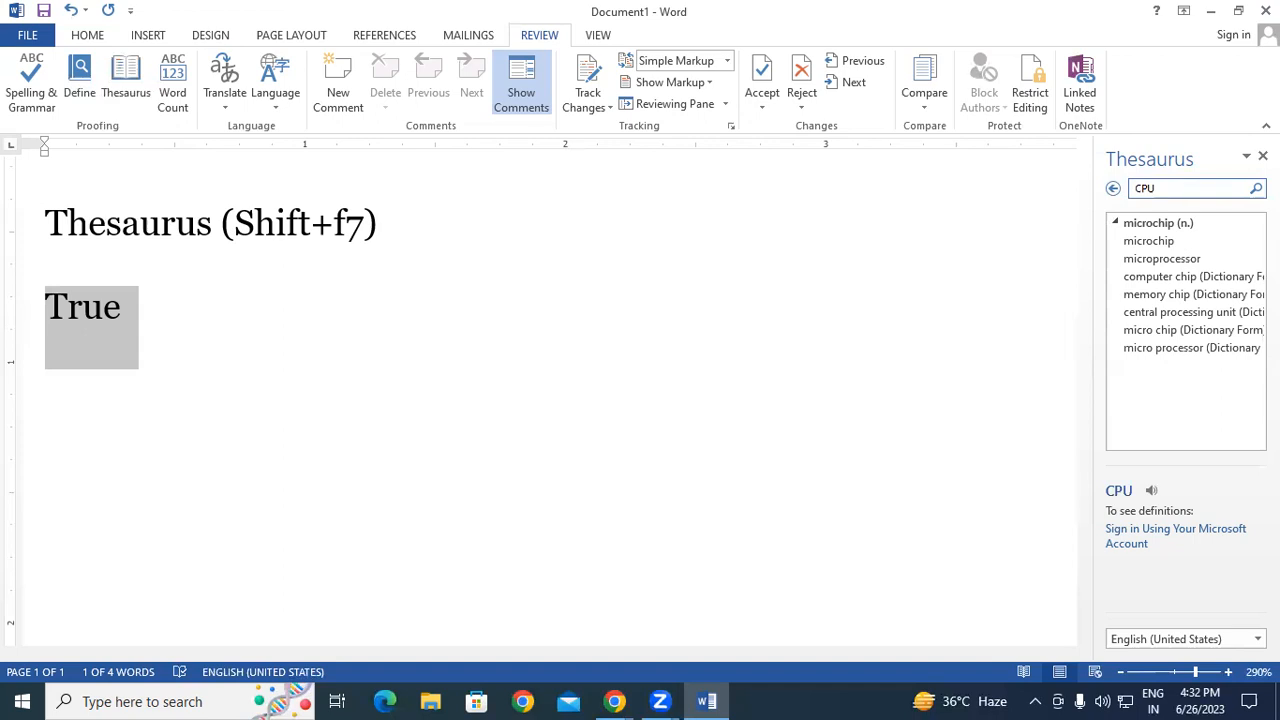
pyautogui.moveTo(1214, 191); pyautogui.dragTo(1053, 165)
pyautogui.write('Co')
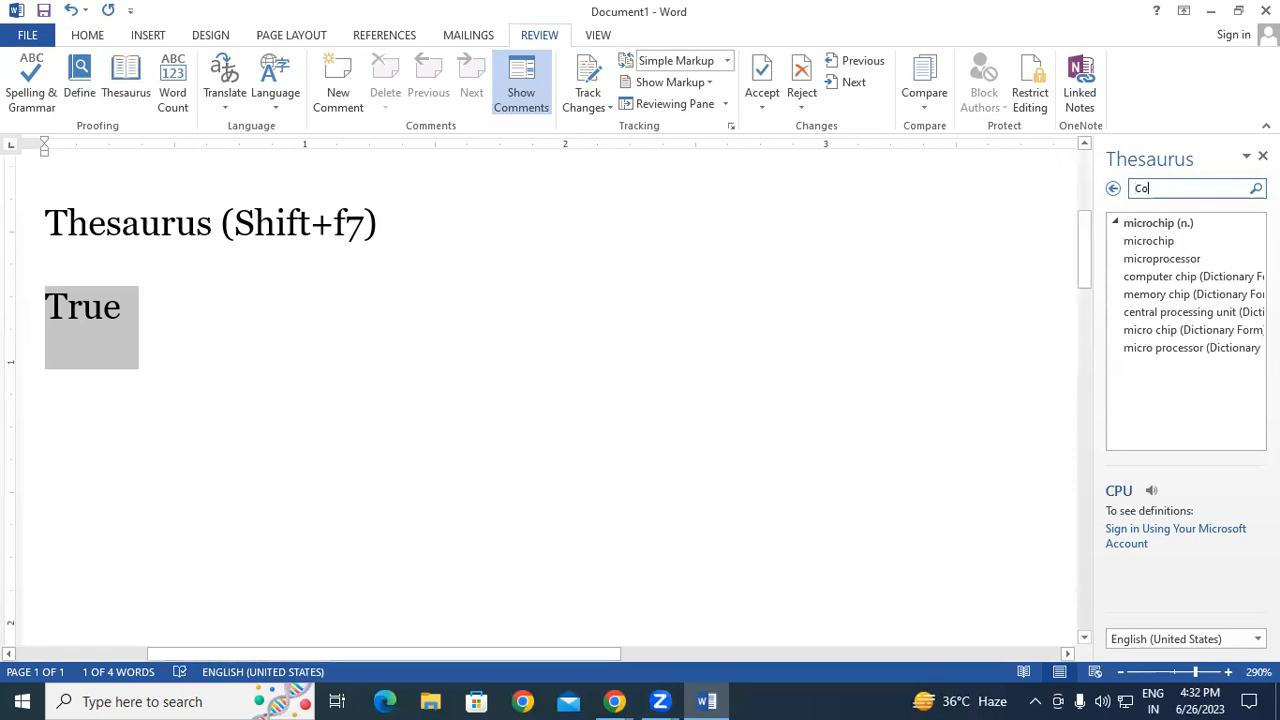
pyautogui.write('mputer')
pyautogui.press('Return')
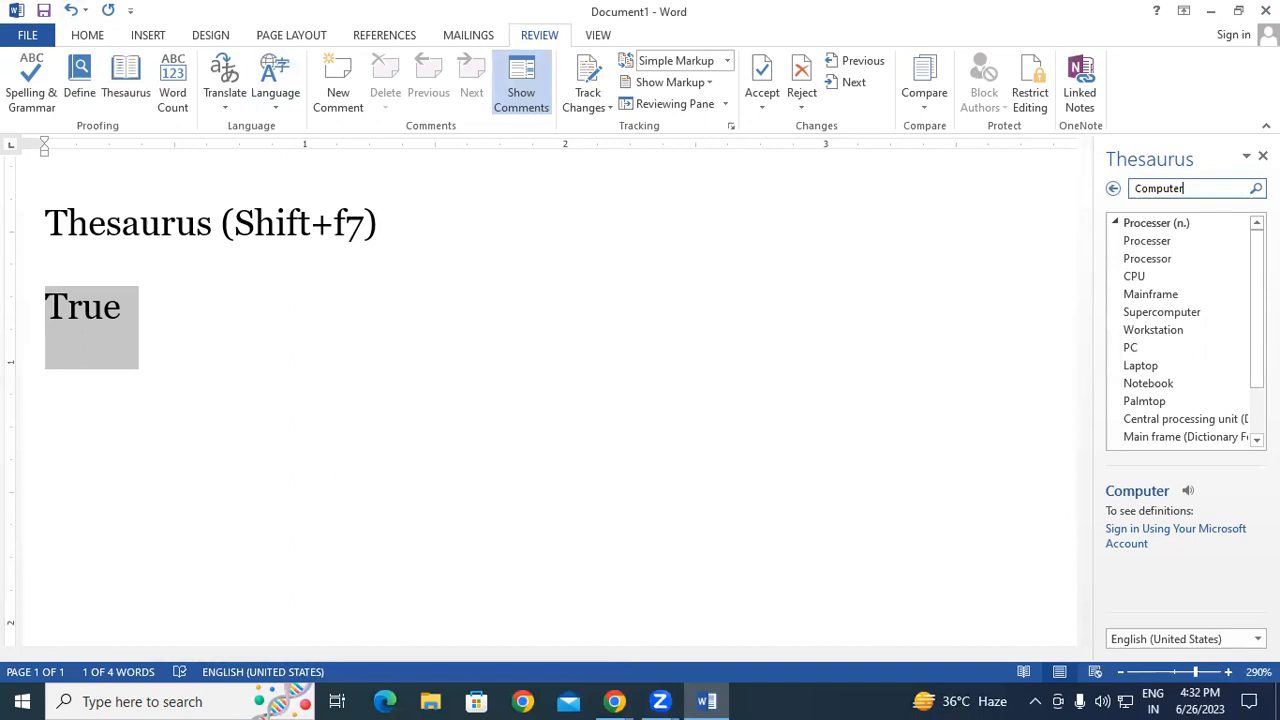
# - Close the Thesaurus pane and start a new line after True
pyautogui.click(1263, 156)
pyautogui.click(130, 320)
pyautogui.press('Return')
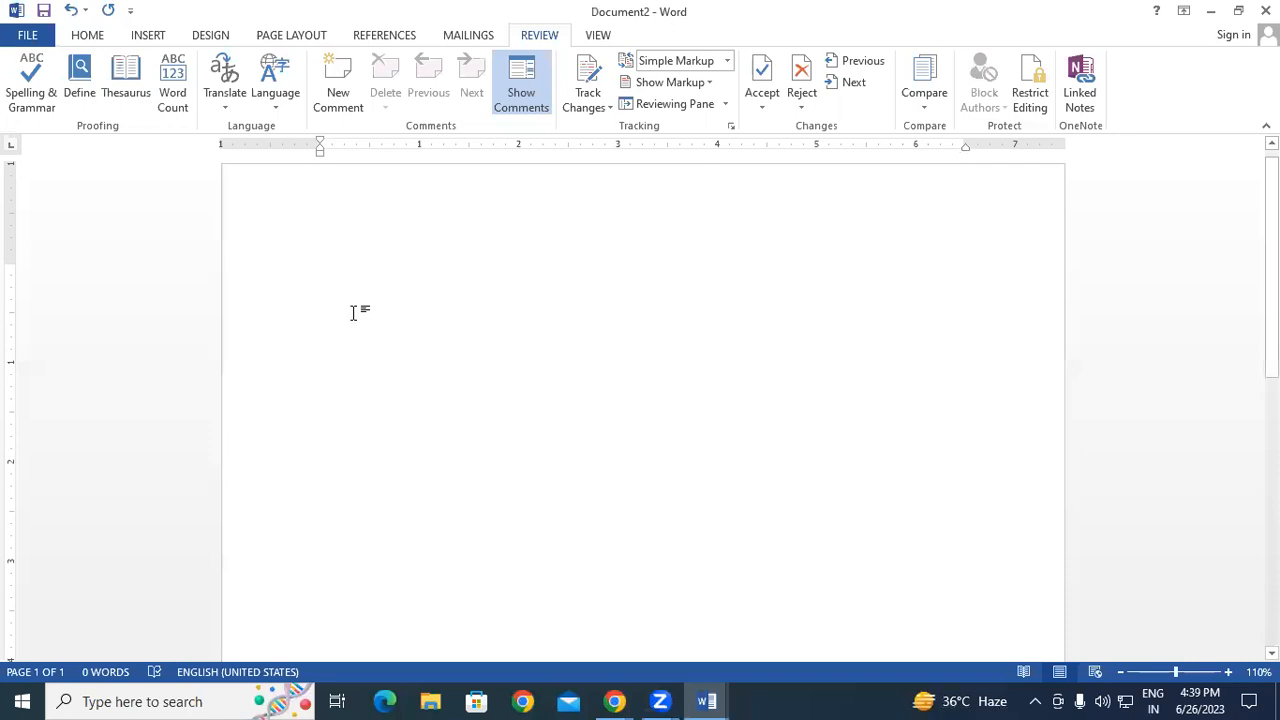
# - Type the sentence 'Ram is a good boy.' in the new document
pyautogui.write('Ram is a good boy')
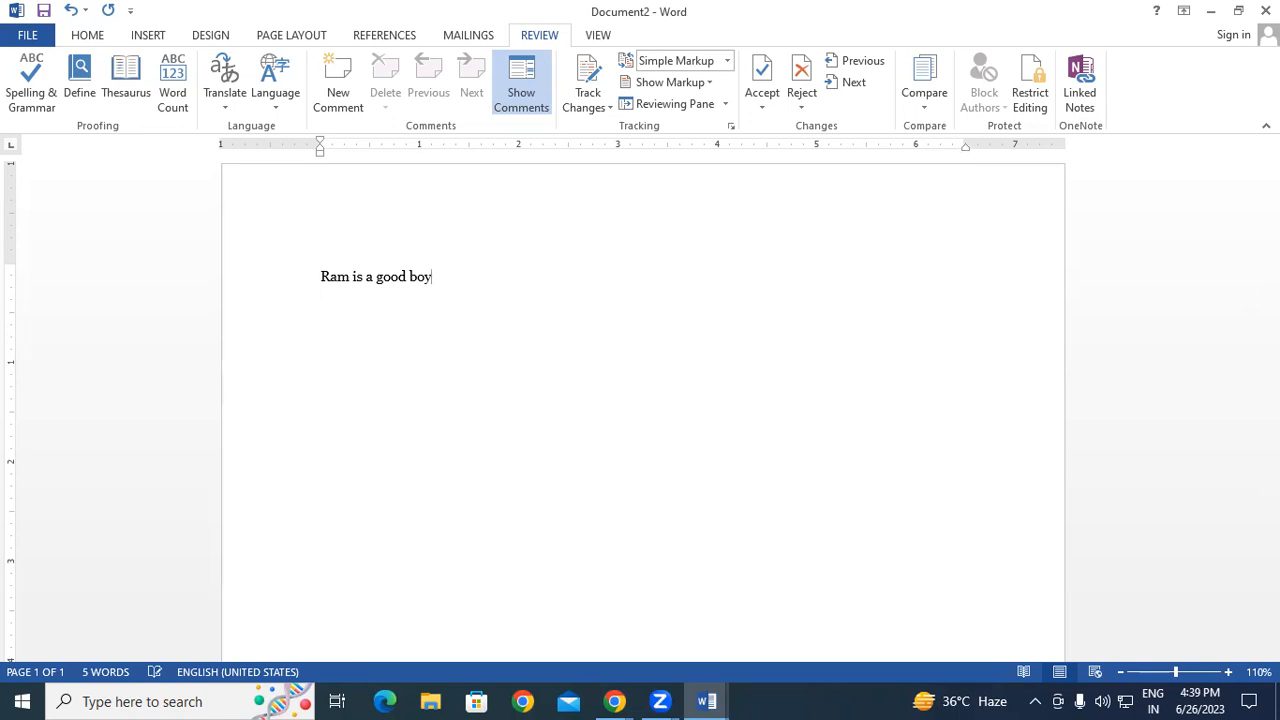
pyautogui.write('.')
# - Enlarge the sentence's font size and leave the sentence selected
pyautogui.click(293, 290)
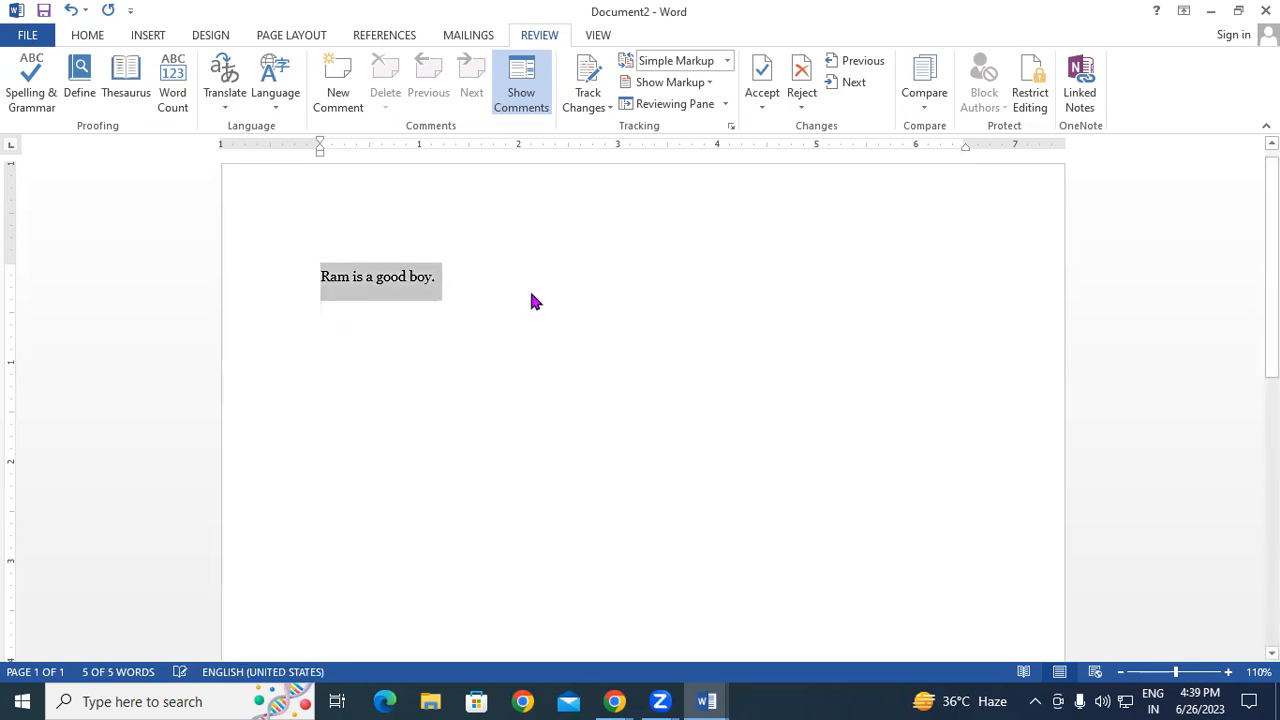
pyautogui.hotkey('ctrl', ']')
pyautogui.hotkey('ctrl', ']')
pyautogui.hotkey('ctrl', ']')
pyautogui.hotkey('ctrl', ']')
pyautogui.hotkey('ctrl', ']')
pyautogui.hotkey('ctrl', ']')
pyautogui.hotkey('ctrl', ']')
pyautogui.hotkey('ctrl', ']')
pyautogui.hotkey('ctrl', ']')
pyautogui.hotkey('ctrl', ']')
pyautogui.hotkey('ctrl', ']')
pyautogui.hotkey('ctrl', ']')
pyautogui.hotkey('ctrl', ']')
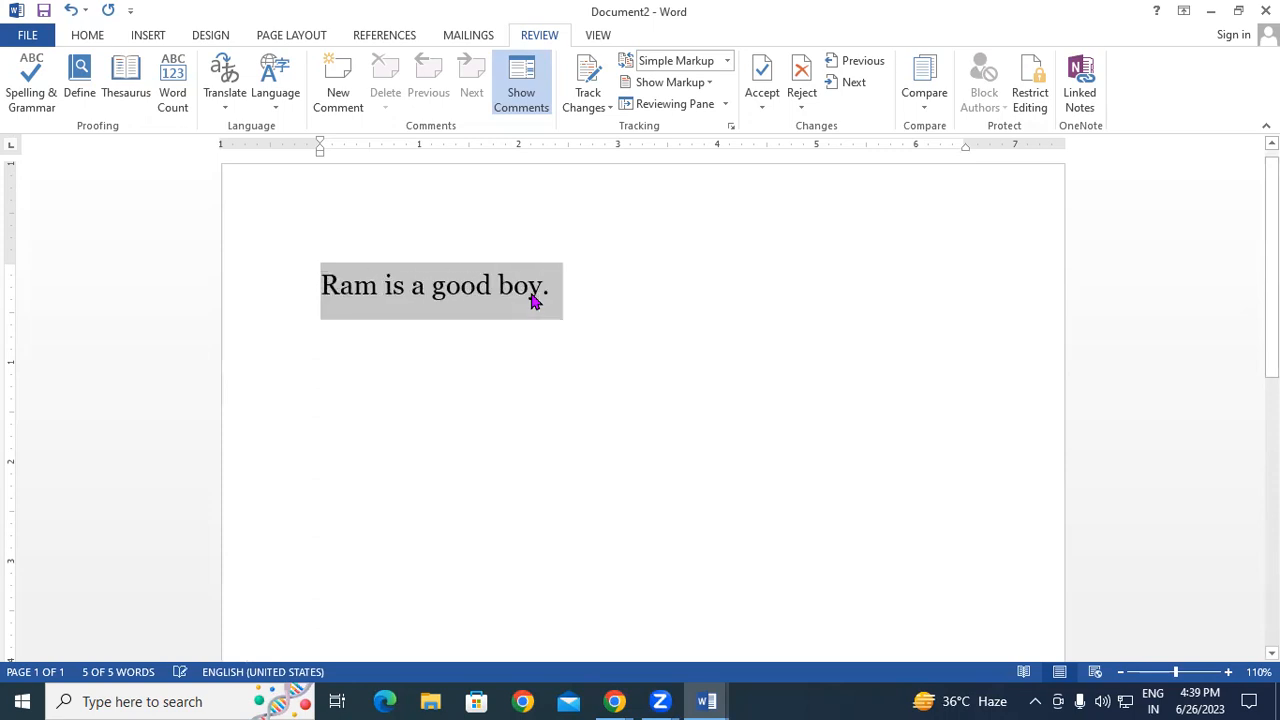
pyautogui.click(614, 291)
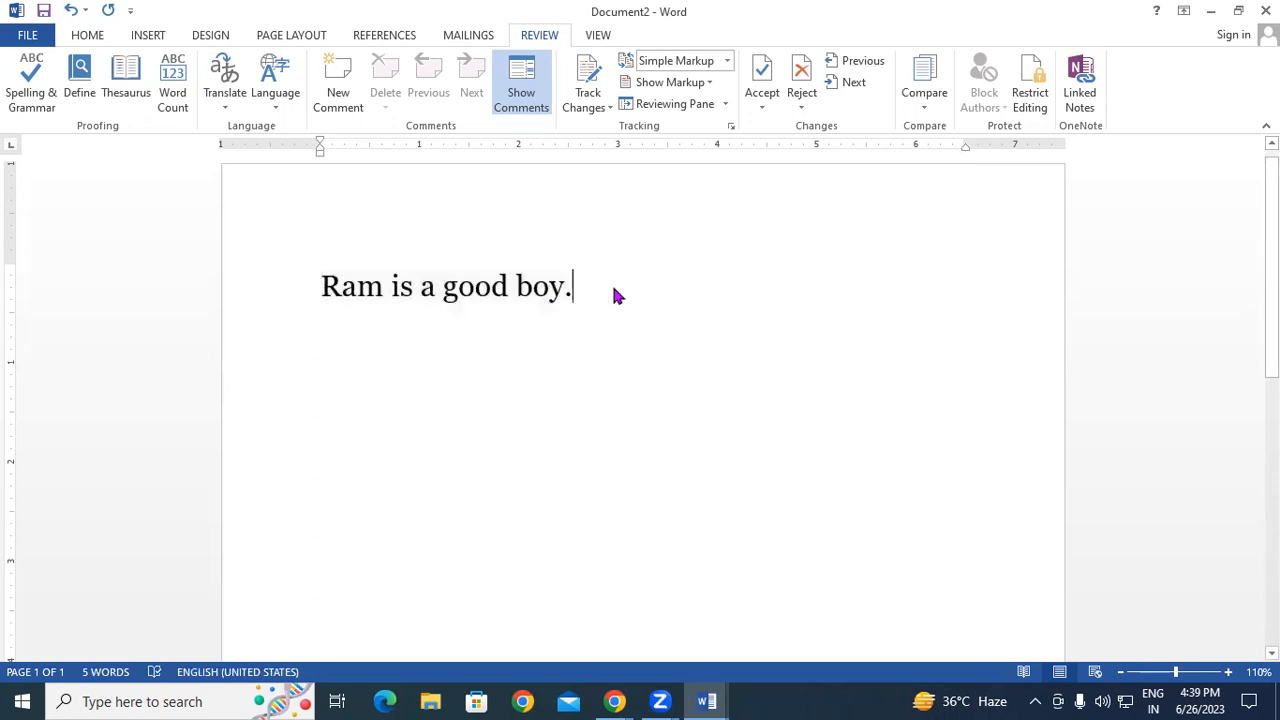
pyautogui.moveTo(580, 289); pyautogui.dragTo(106, 294)
pyautogui.click(577, 289)
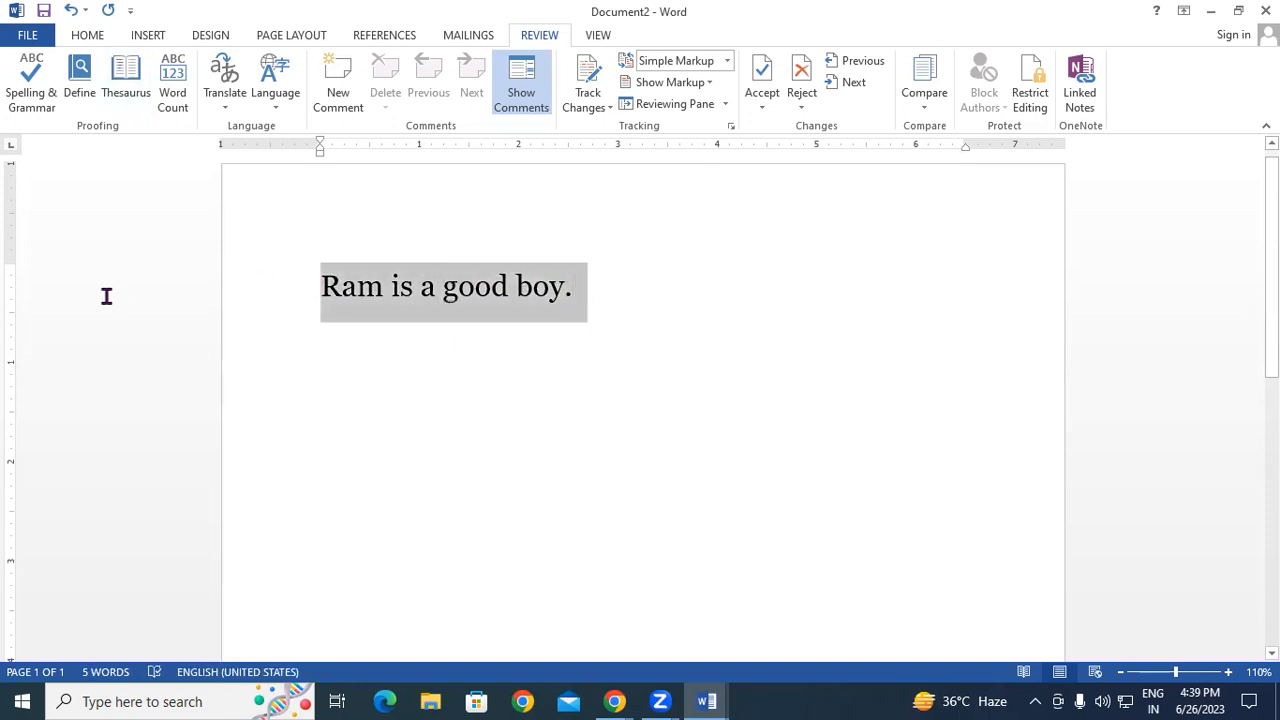
# - Translate the selected sentence into Hindi and insert the translation in its place
pyautogui.click(226, 87)
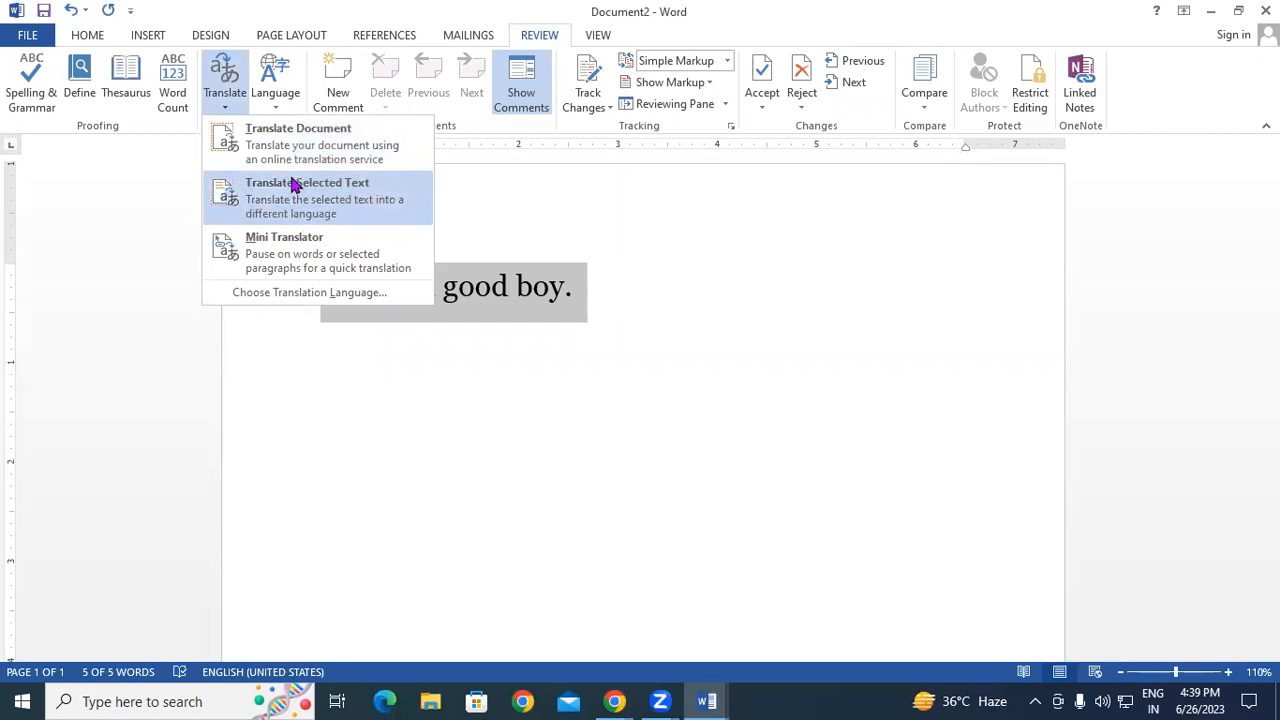
pyautogui.click(357, 200)
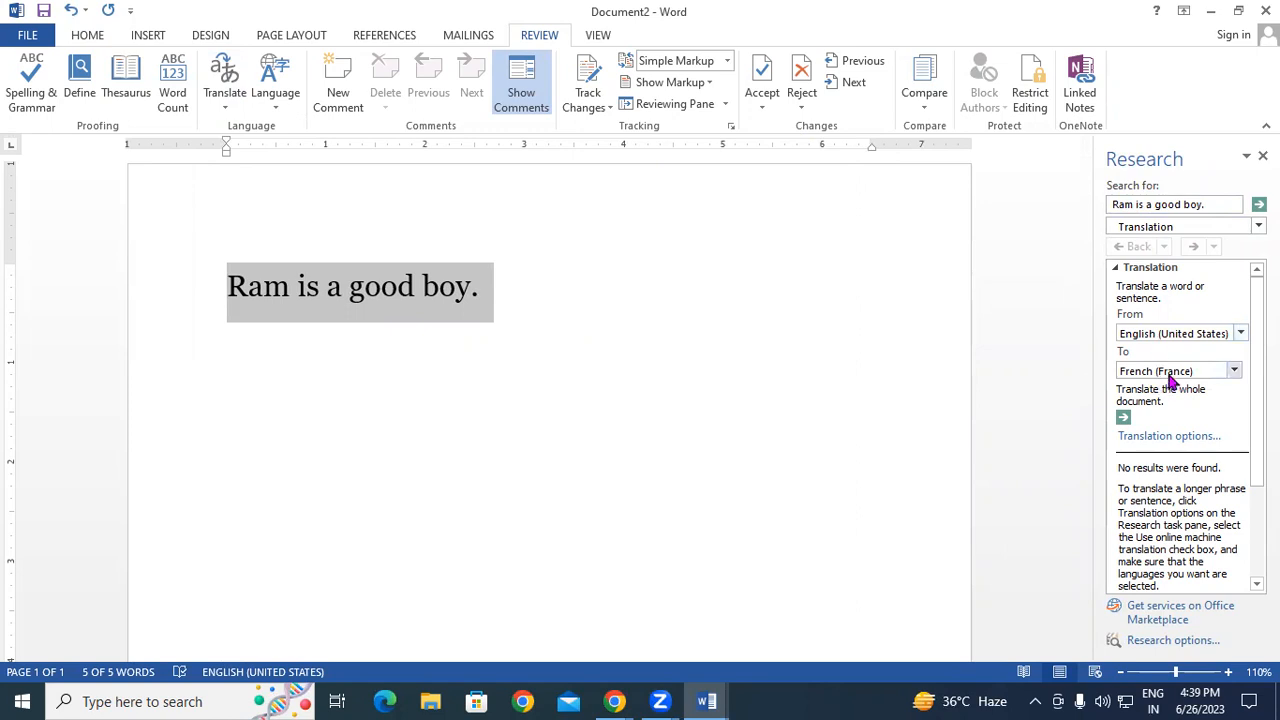
pyautogui.click(1235, 372)
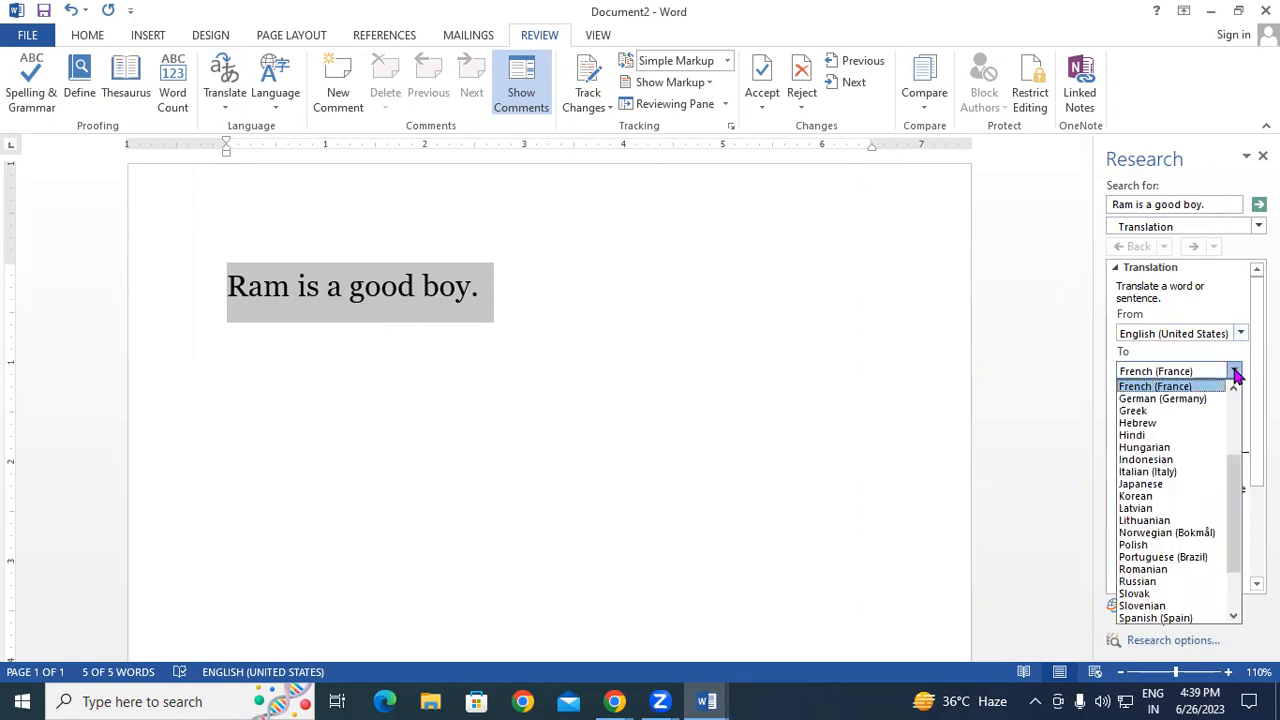
pyautogui.click(1138, 437)
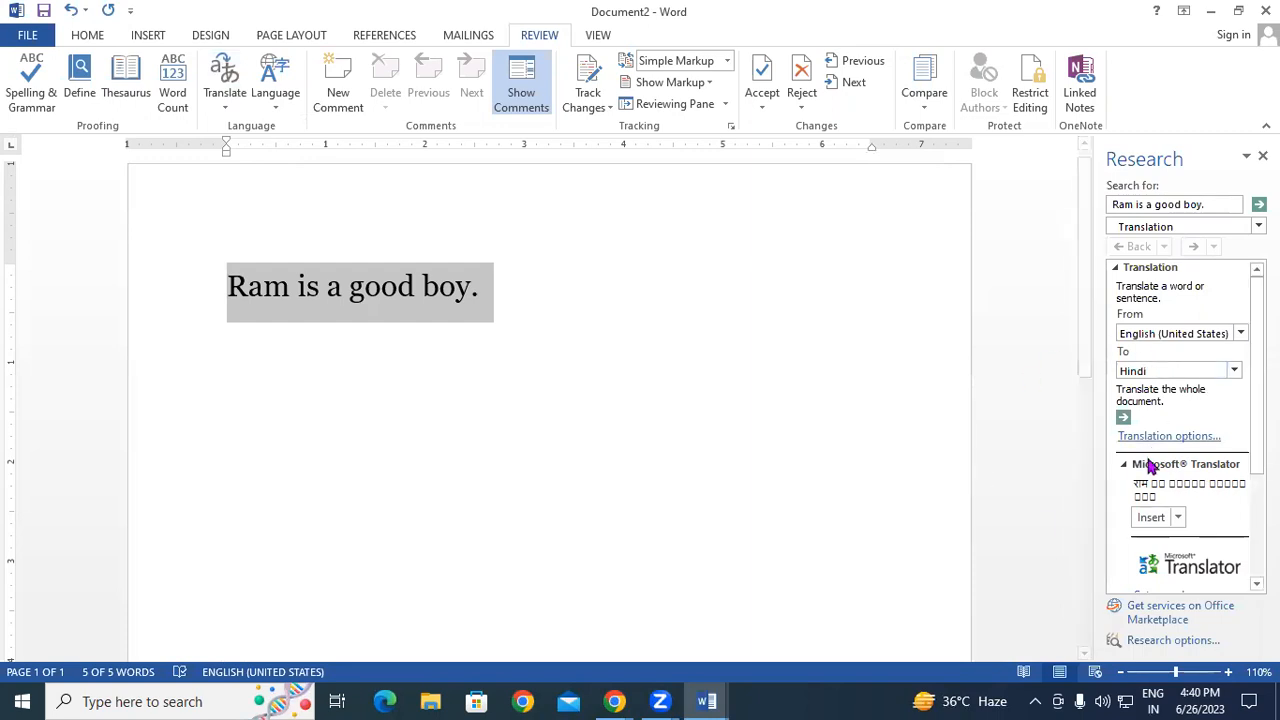
pyautogui.click(1150, 516)
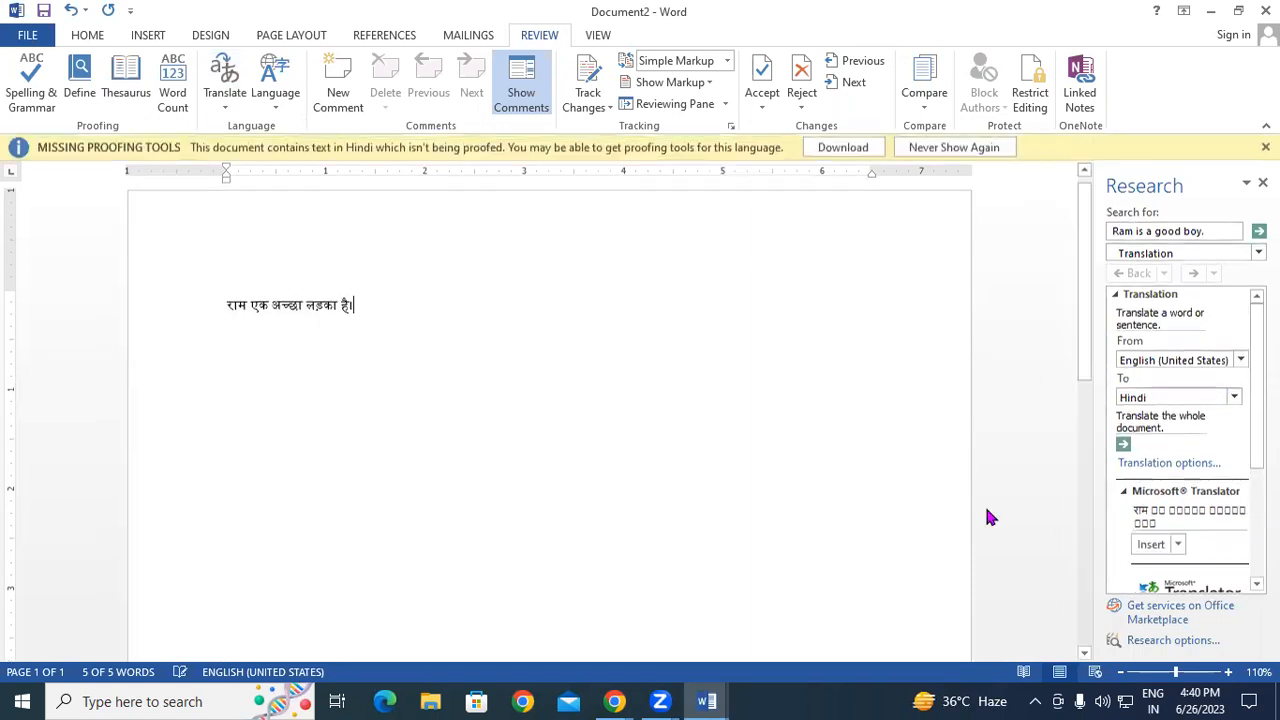
# - Enlarge the Hindi sentence to 24 pt
pyautogui.click(115, 296)
pyautogui.click(87, 35)
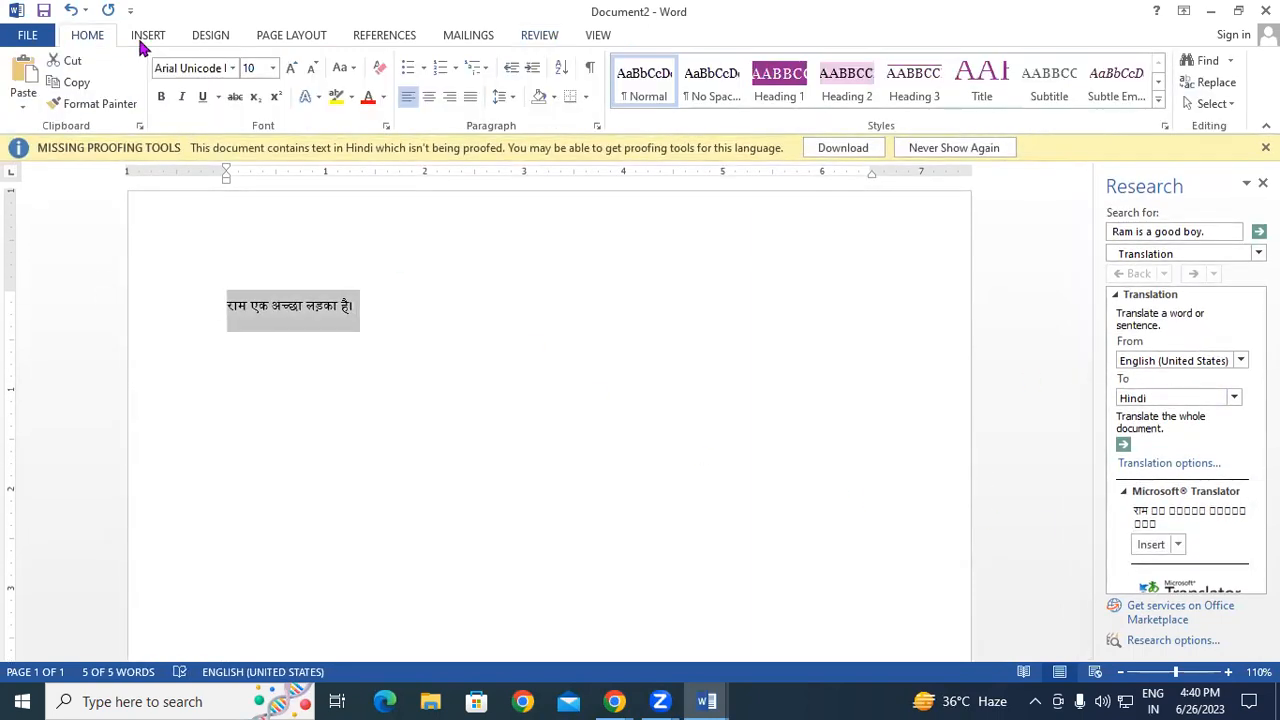
pyautogui.click(290, 67)
pyautogui.click(290, 67)
pyautogui.click(290, 67)
pyautogui.click(290, 67)
pyautogui.click(290, 67)
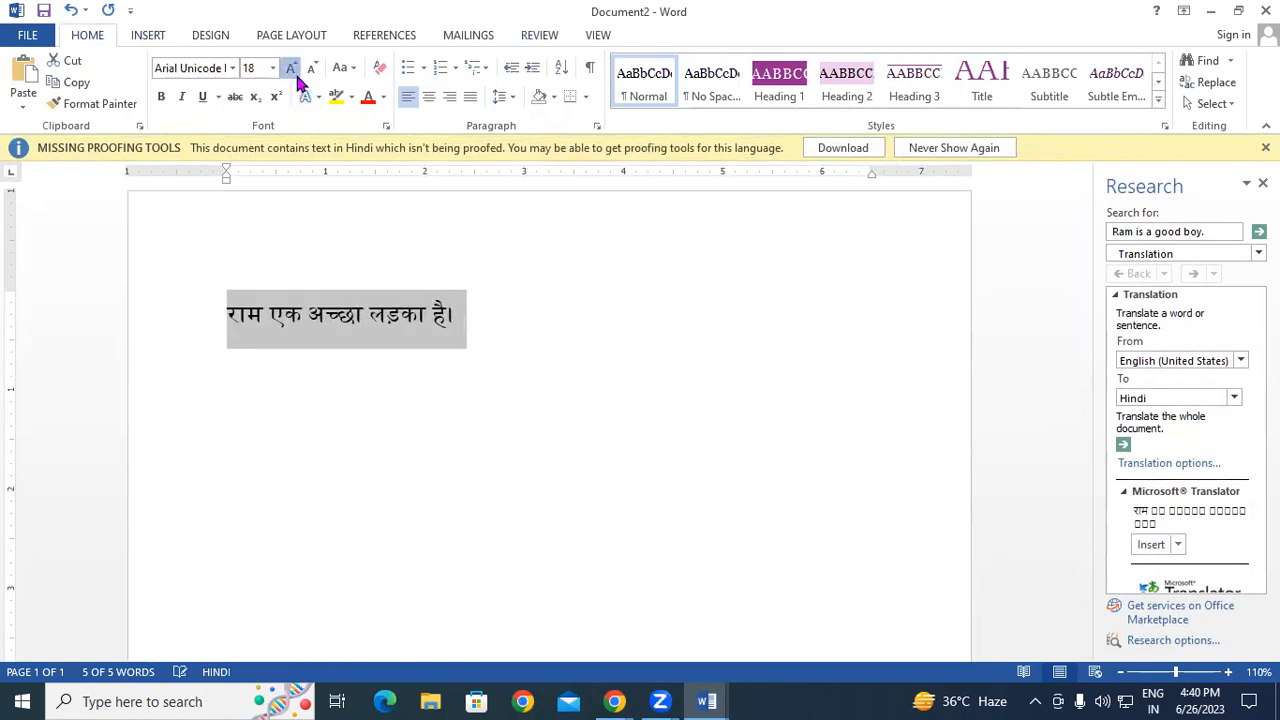
pyautogui.click(290, 67)
pyautogui.click(290, 67)
pyautogui.click(290, 67)
pyautogui.click(597, 358)
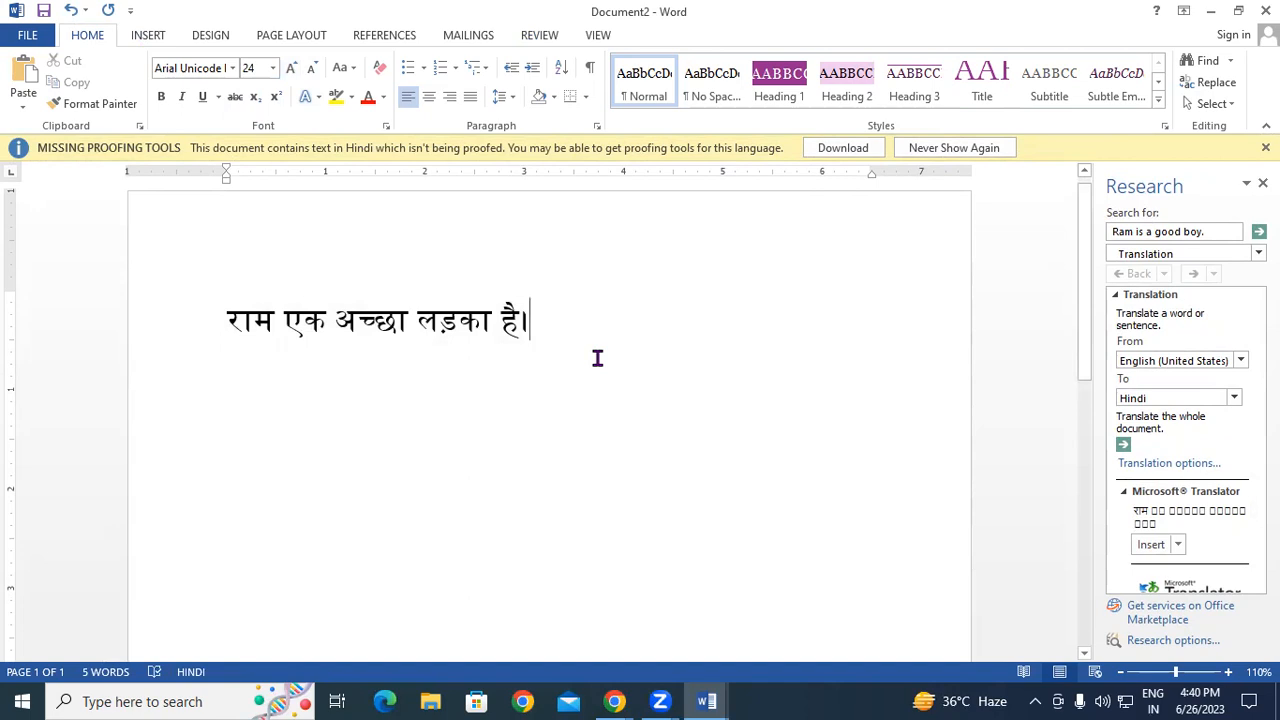
# - Dismiss the proofing notice and undo the Hindi line back to 'Ram is a good boy.'
pyautogui.click(1265, 147)
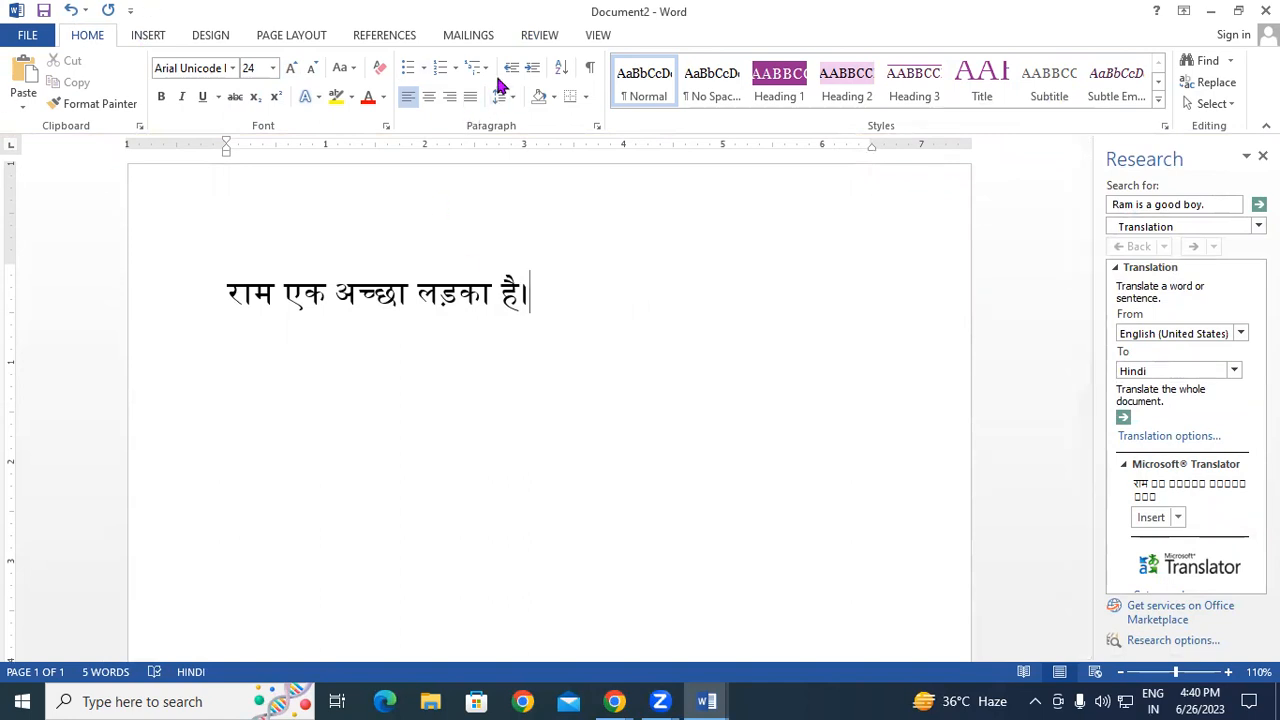
pyautogui.moveTo(545, 313); pyautogui.dragTo(171, 289)
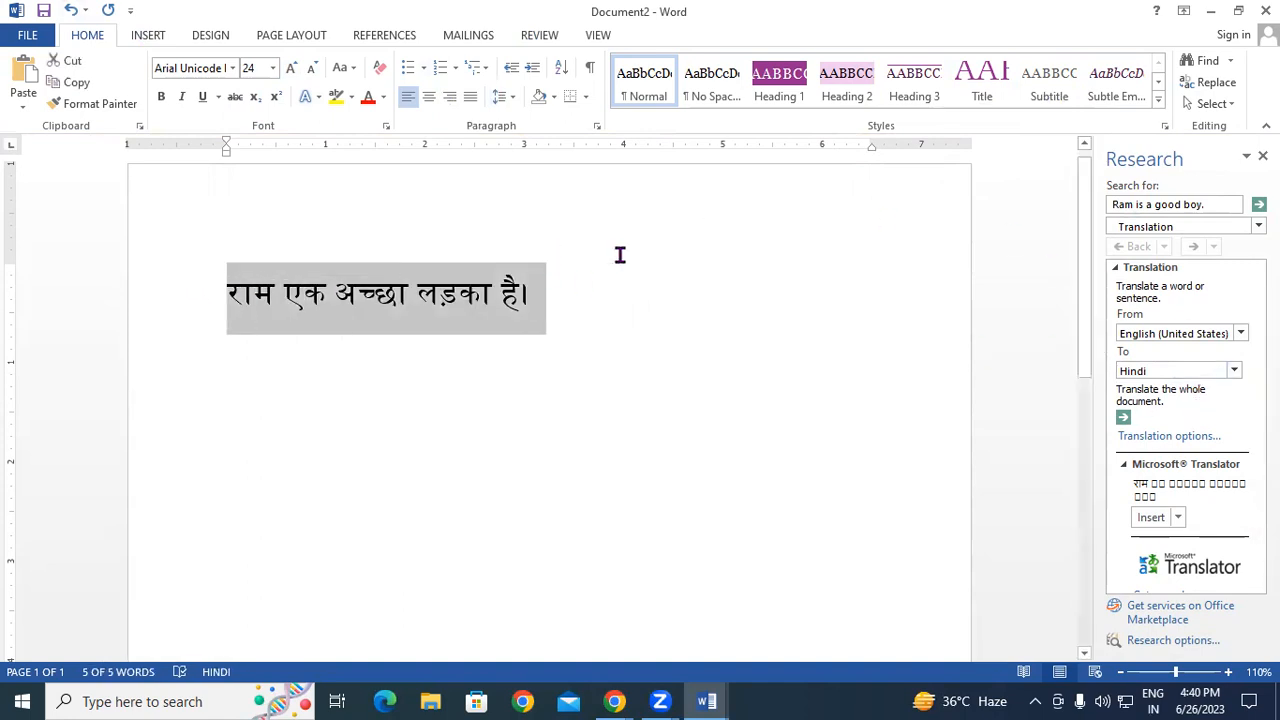
pyautogui.hotkey('ctrl', 'shift', ',')
pyautogui.hotkey('ctrl', 'shift', ',')
pyautogui.hotkey('ctrl', 'shift', ',')
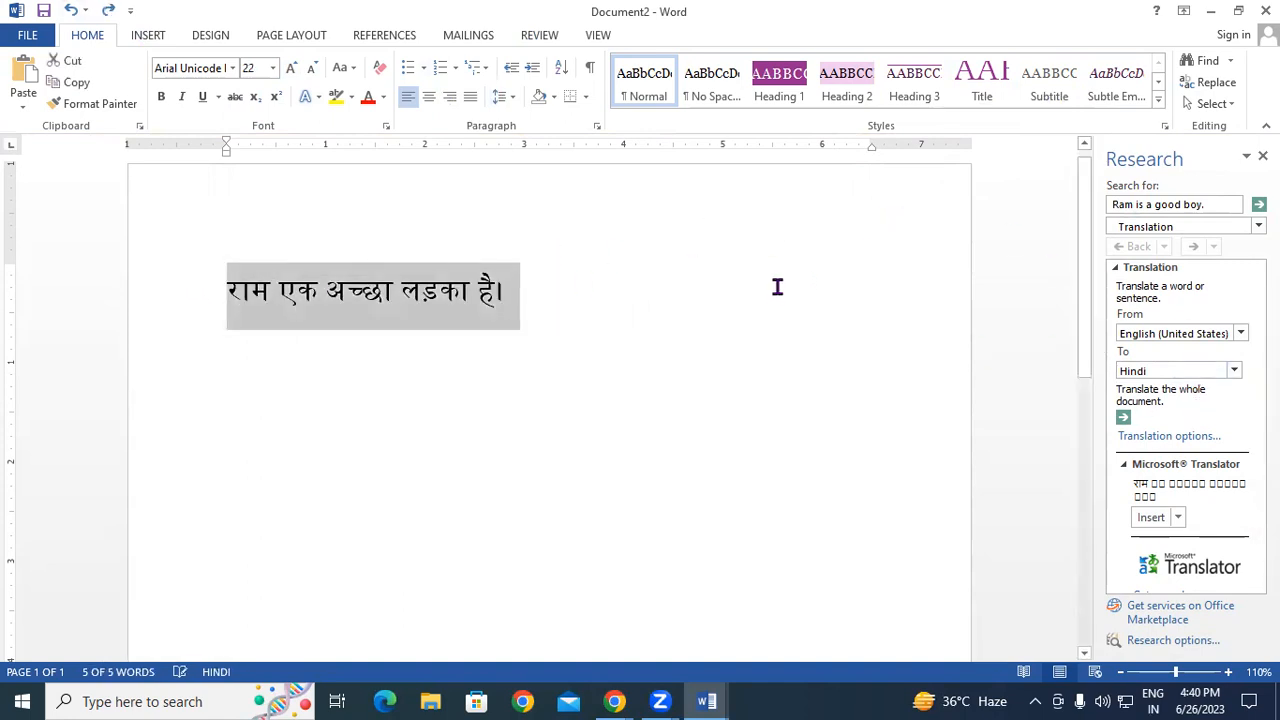
pyautogui.hotkey('ctrl', 'z')
pyautogui.hotkey('ctrl', 'z')
pyautogui.hotkey('ctrl', 'z')
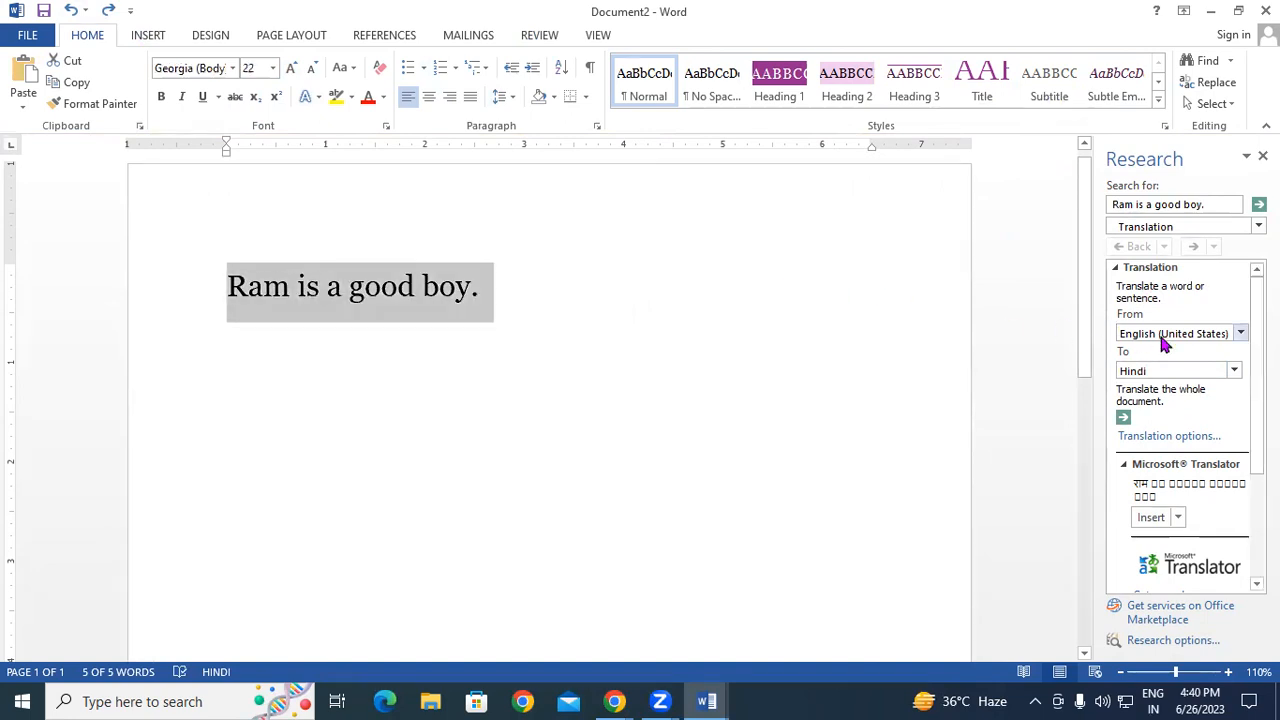
# - Translate the sentence to Urdu and insert the translation in place of it
pyautogui.click(1234, 371)
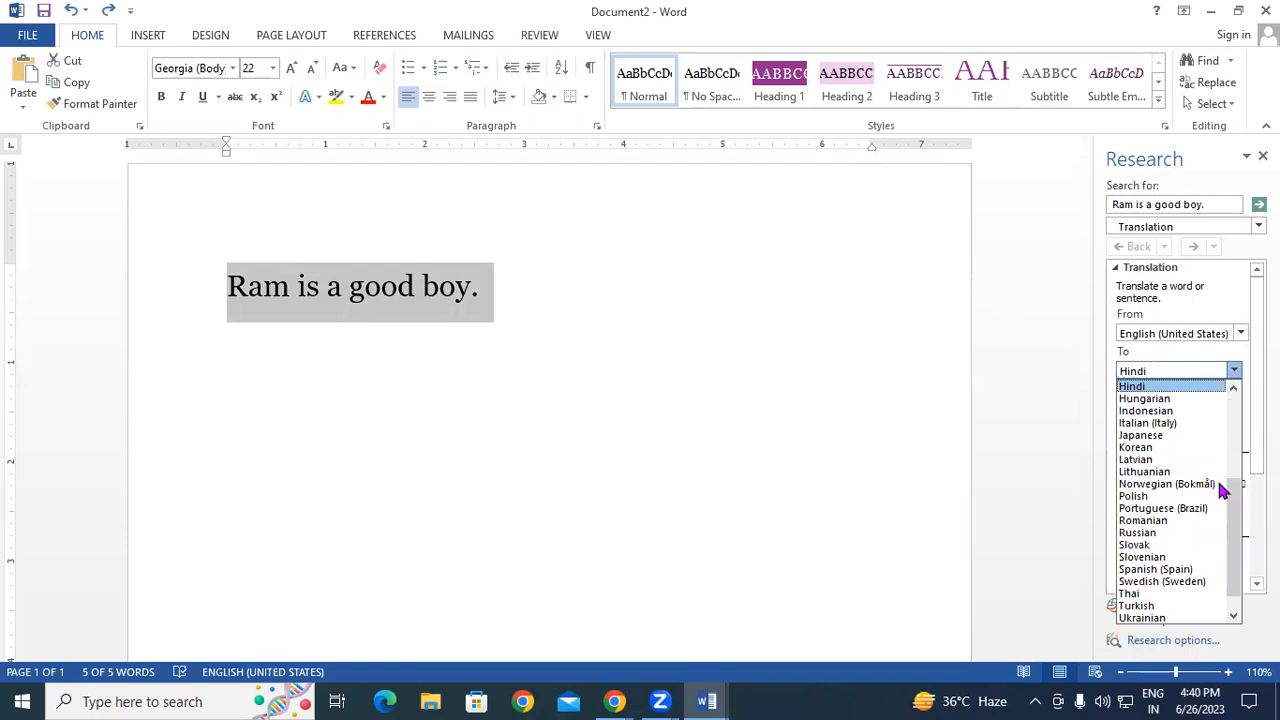
pyautogui.scroll(-1, 1235, 553)
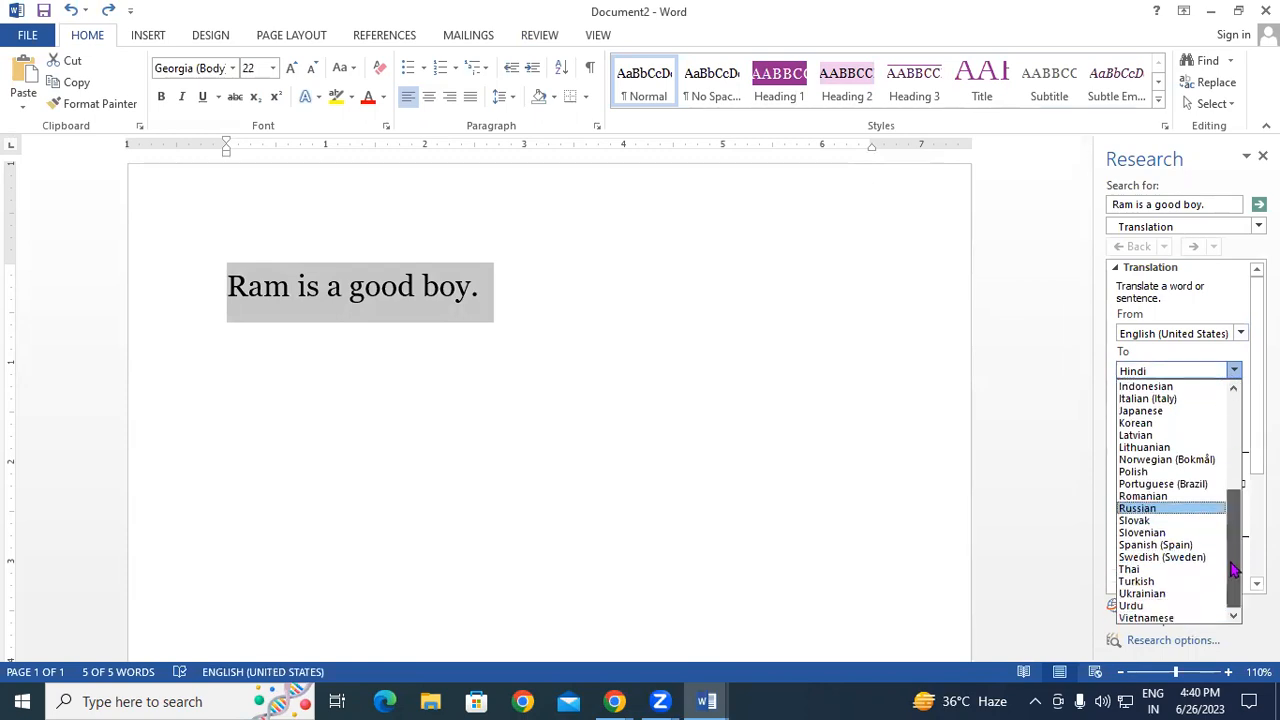
pyautogui.click(1133, 606)
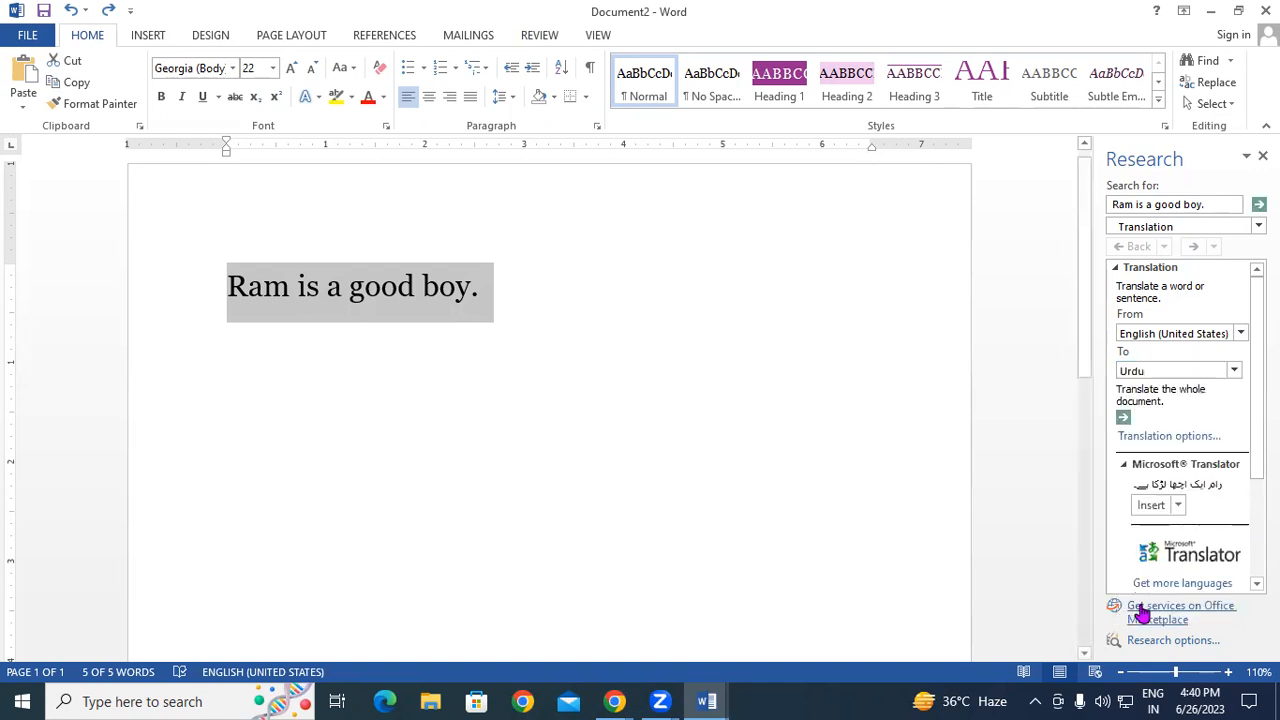
pyautogui.click(1150, 506)
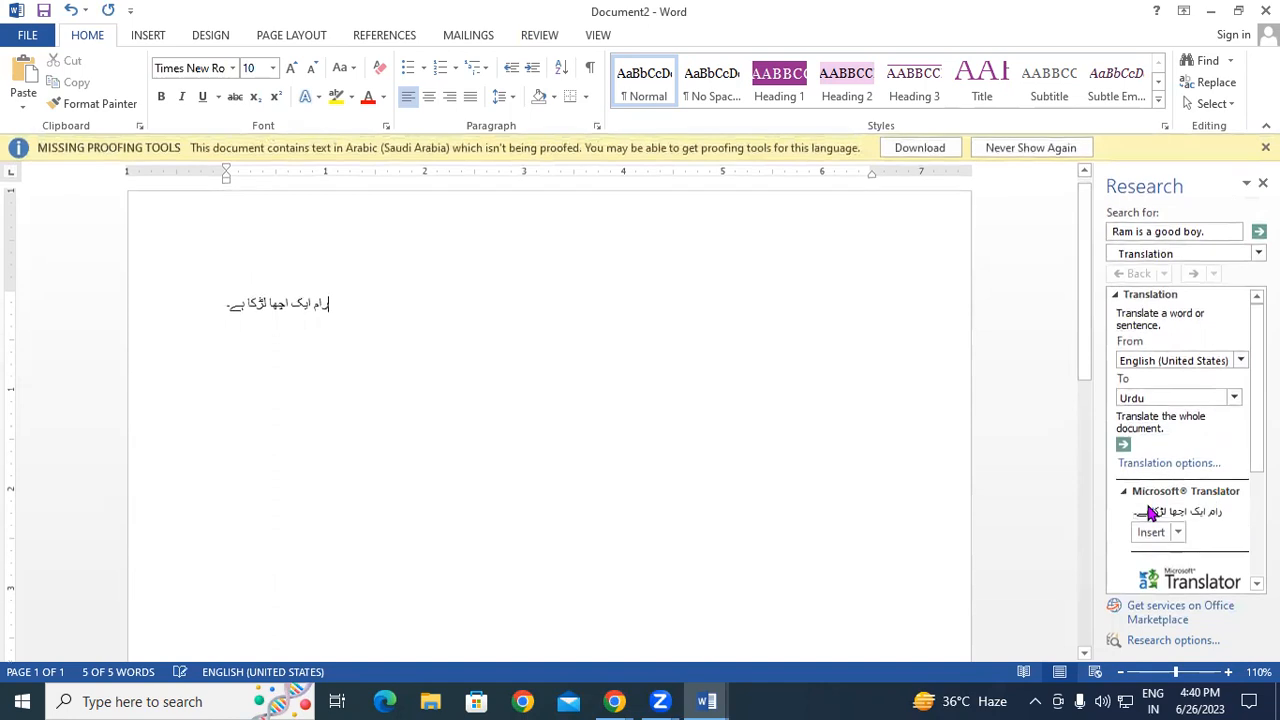
# - Select the whole Urdu line and make it bold
pyautogui.moveTo(389, 287); pyautogui.dragTo(189, 297)
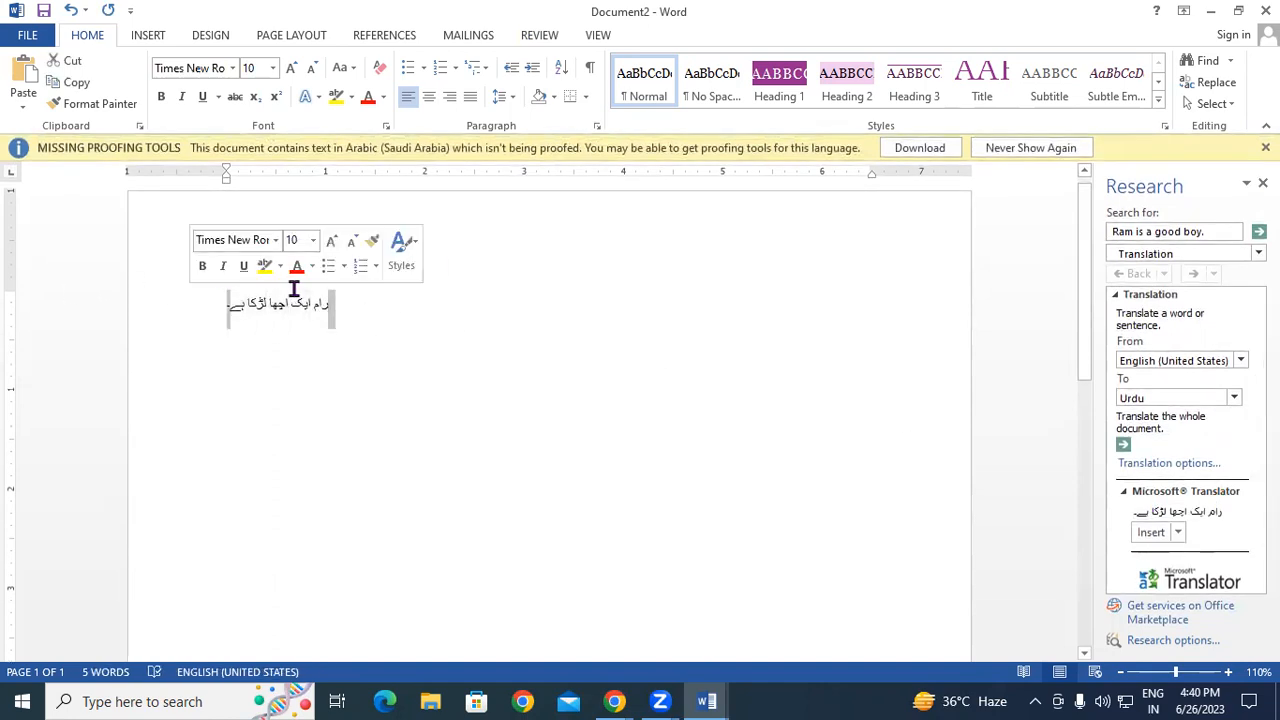
pyautogui.click(345, 306)
pyautogui.moveTo(360, 306)
pyautogui.mouseDown()
pyautogui.moveTo(217, 297)
pyautogui.moveTo(337, 302)
pyautogui.mouseUp()
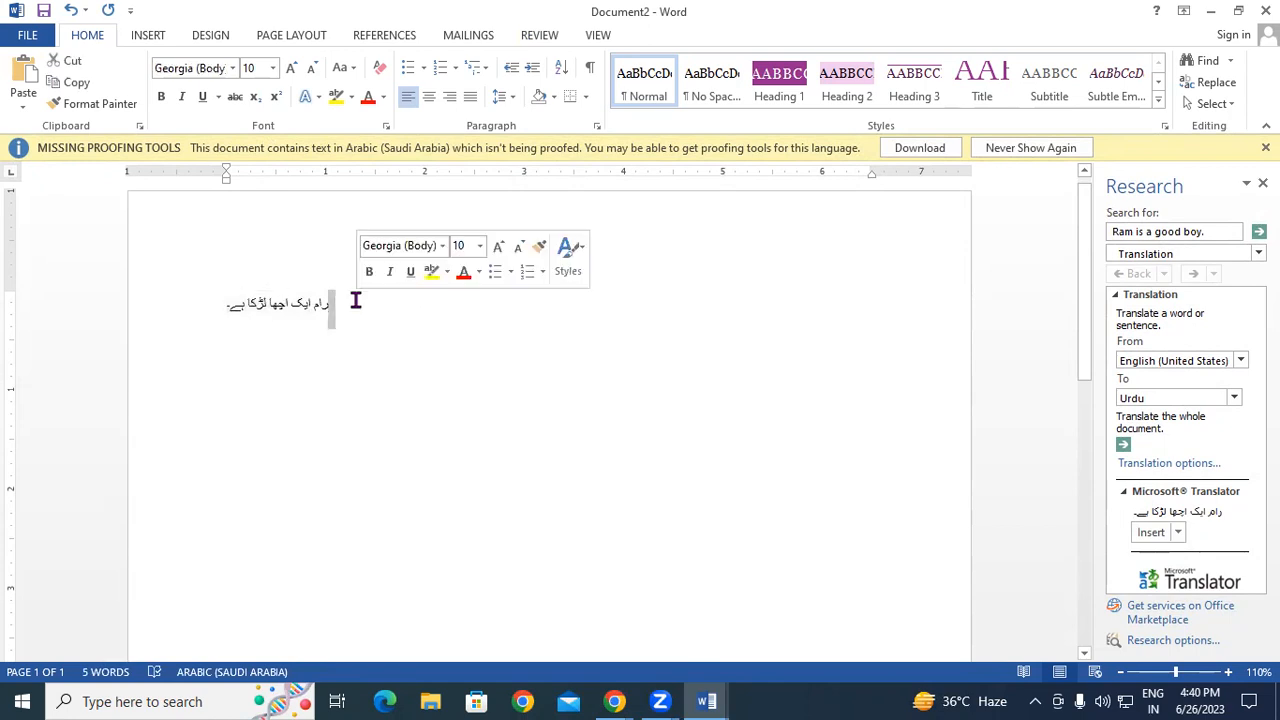
pyautogui.moveTo(234, 297)
pyautogui.mouseDown()
pyautogui.moveTo(381, 318)
pyautogui.moveTo(245, 308)
pyautogui.mouseUp()
pyautogui.click(391, 303)
pyautogui.hotkey('ctrl', 'a')
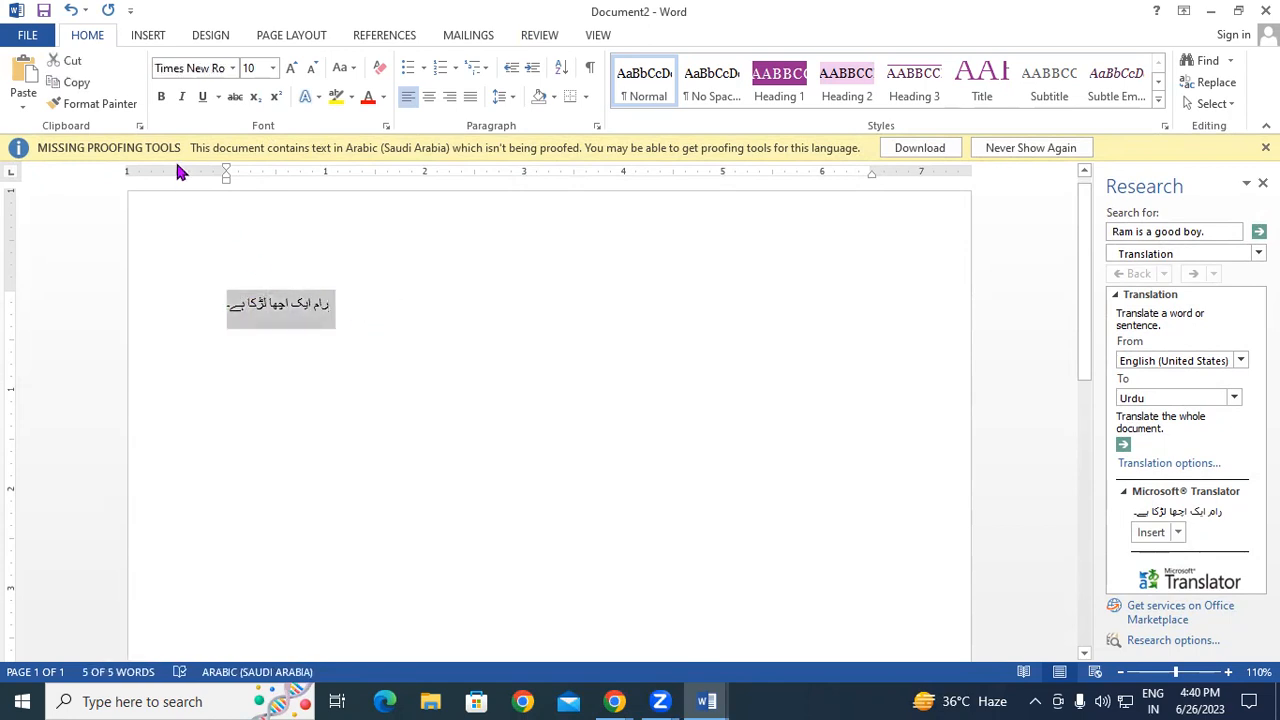
pyautogui.click(161, 96)
# - Grow the Urdu text's font size to 36
pyautogui.click(291, 67)
pyautogui.click(291, 67)
pyautogui.click(291, 67)
pyautogui.click(291, 67)
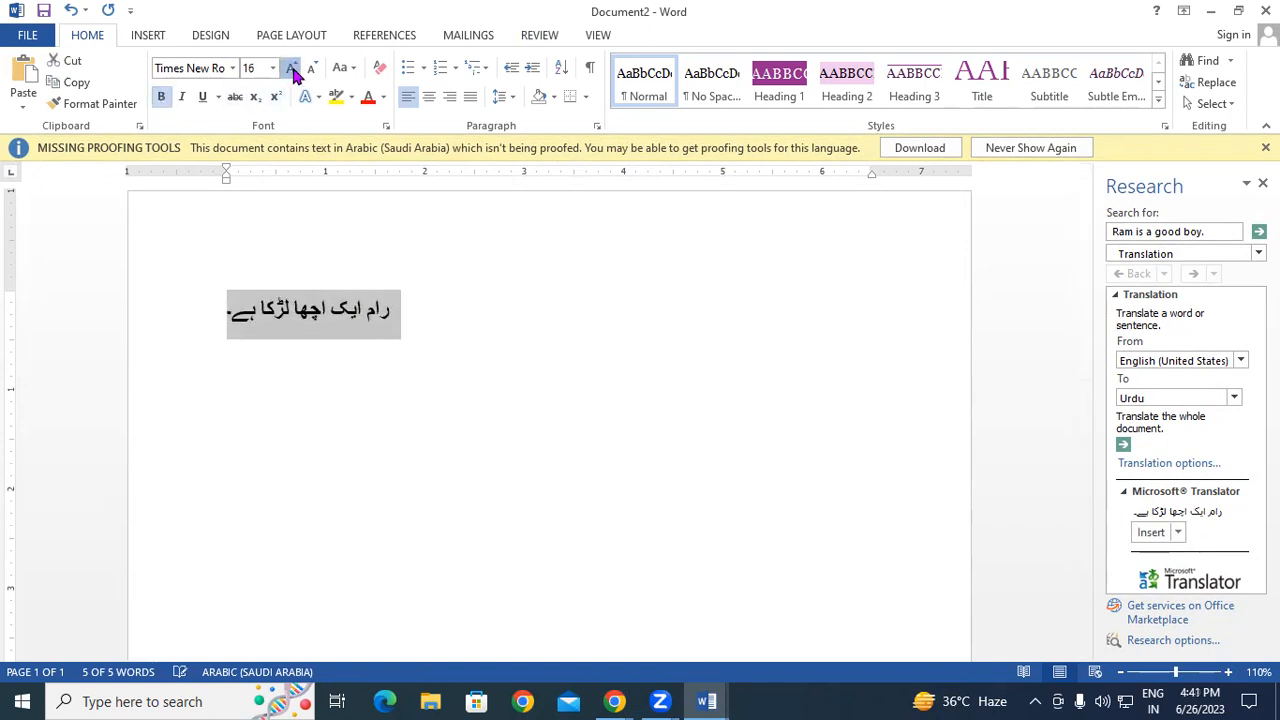
pyautogui.click(291, 67)
pyautogui.click(291, 67)
pyautogui.click(291, 67)
pyautogui.click(291, 67)
pyautogui.click(291, 67)
pyautogui.click(291, 67)
pyautogui.click(638, 382)
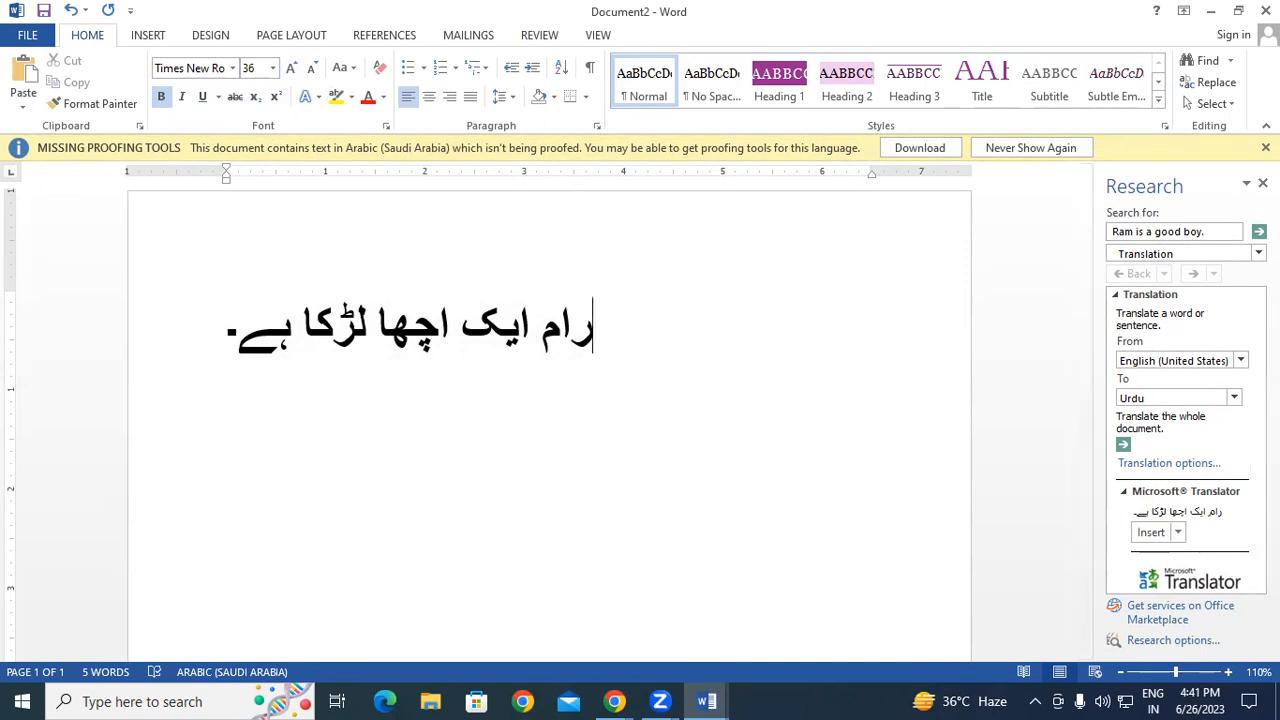
# - Dismiss the proofing notice, close the Research pane, and start a new line
pyautogui.click(1265, 147)
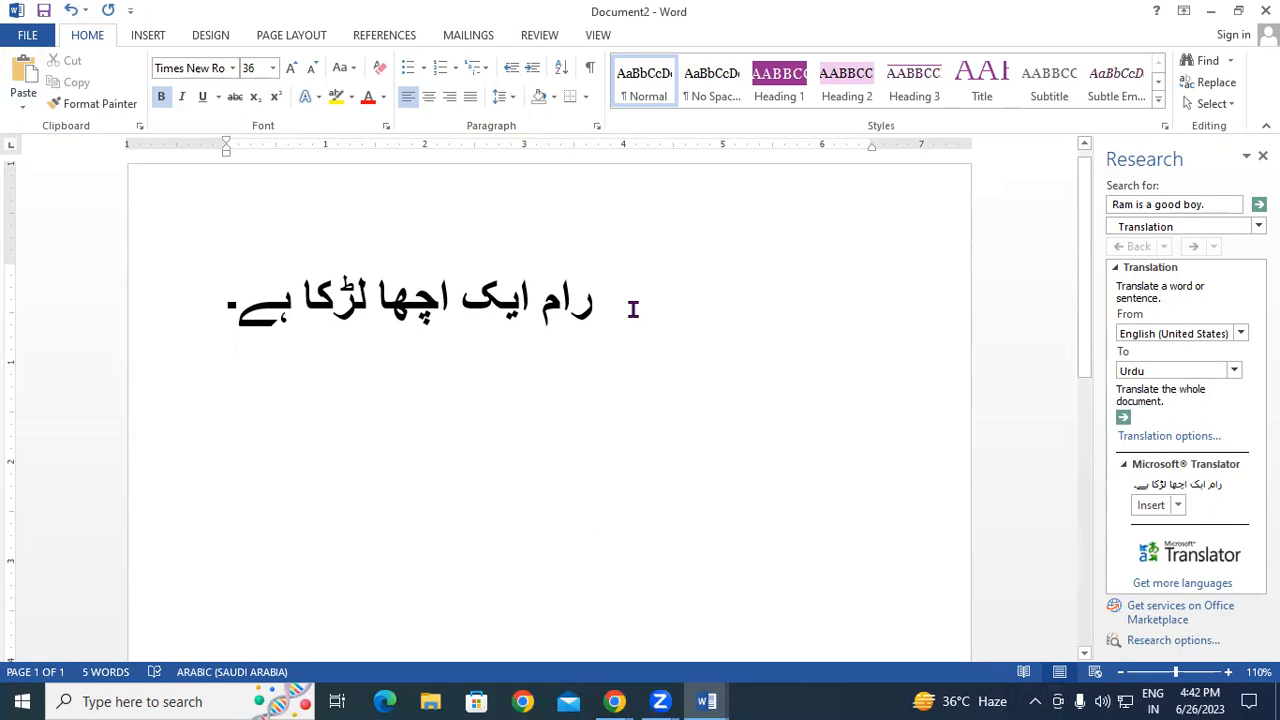
pyautogui.click(1263, 156)
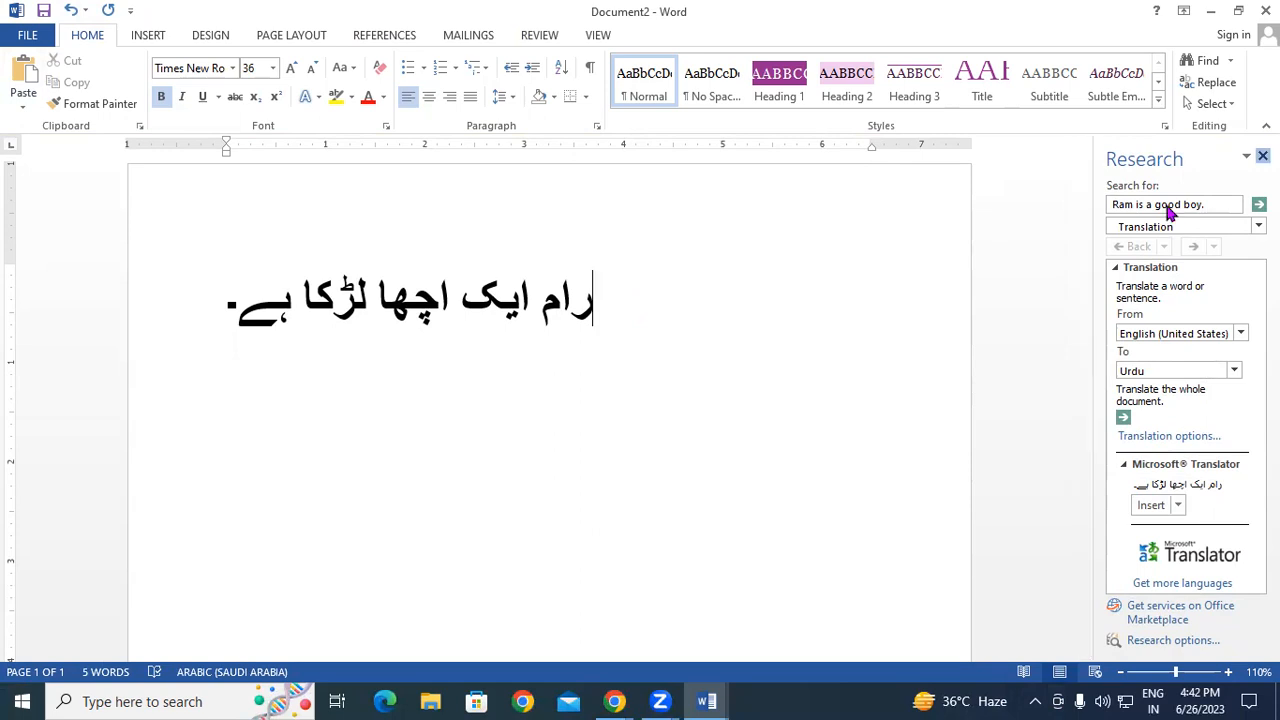
pyautogui.press('Return')
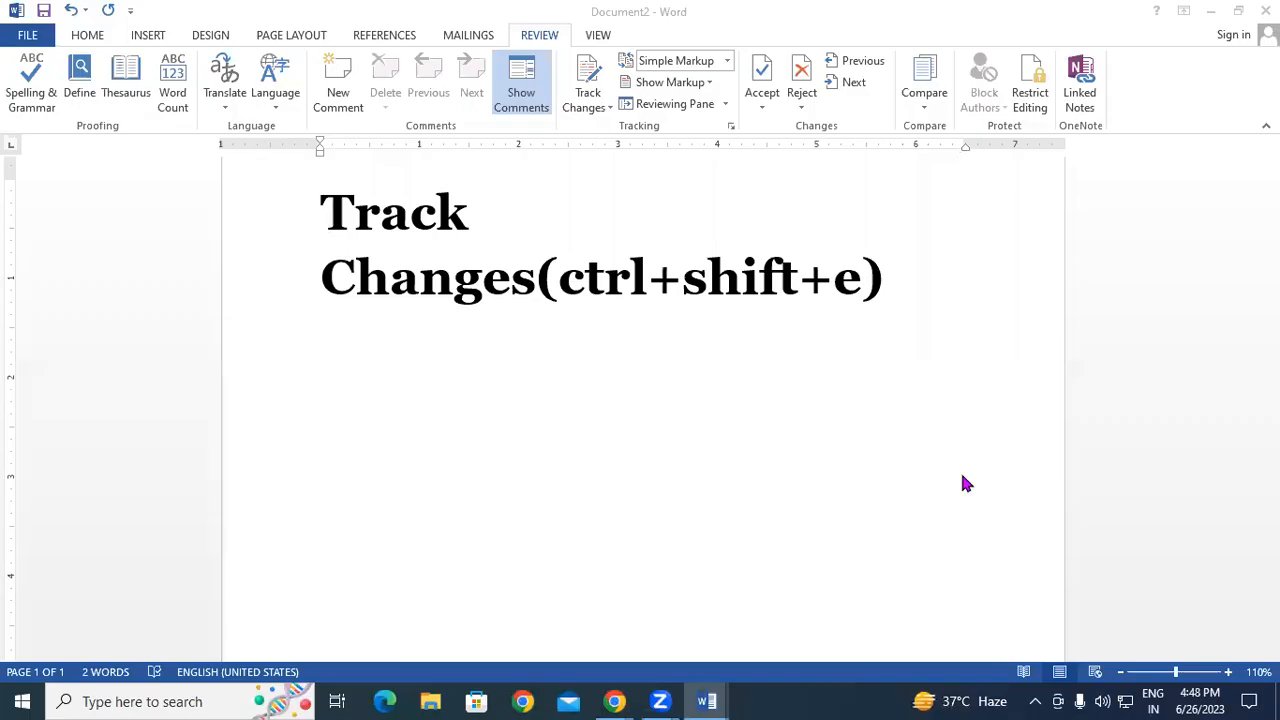
# - Place the cursor at the end of the bold 'Track Changes(ctrl+shift+e)' heading
pyautogui.click(884, 279)
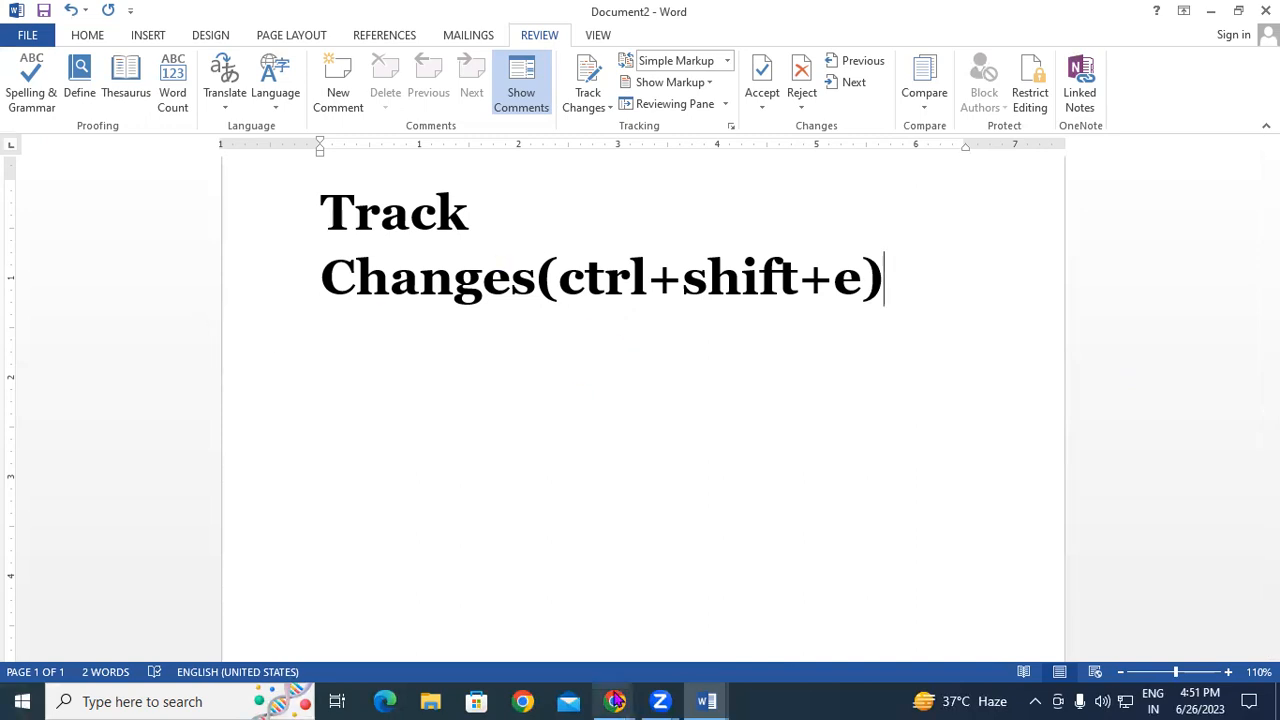
# - Create a new document filled with sample text using =rand(50)
pyautogui.hotkey('ctrl', 'n')
pyautogui.write('=rand')
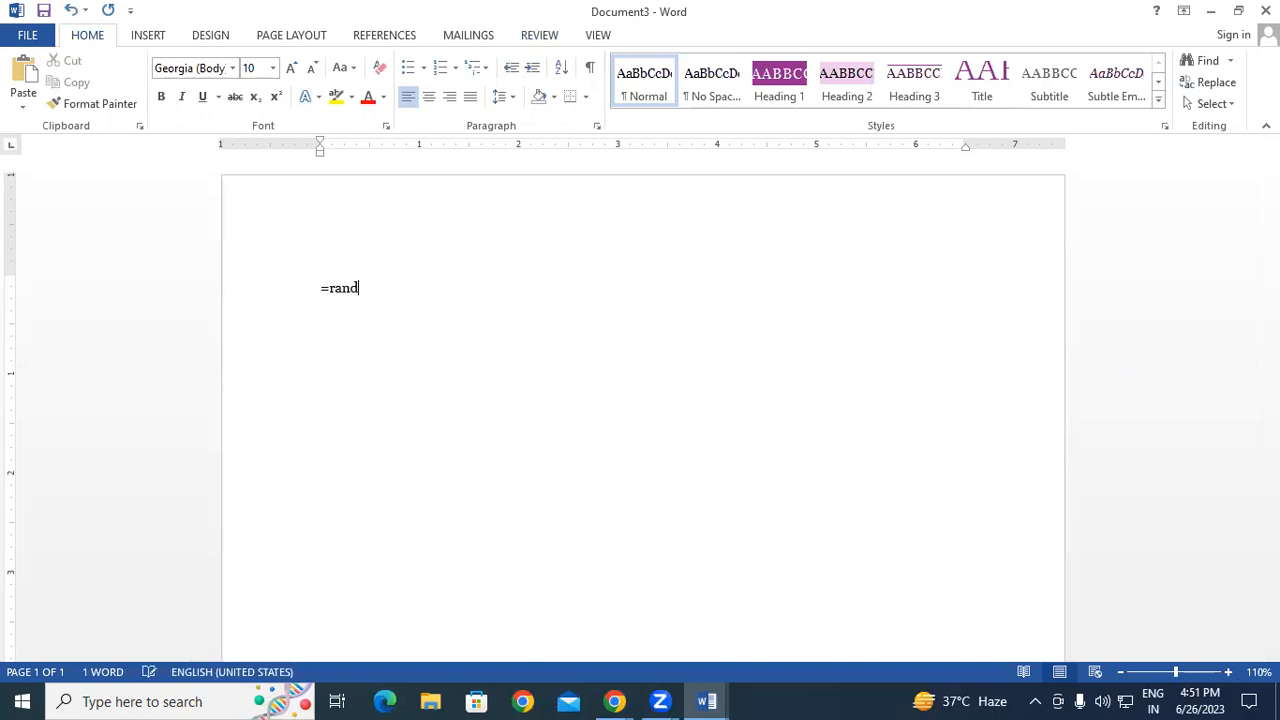
pyautogui.write('()')
pyautogui.press('BackSpace')
pyautogui.write('50)')
pyautogui.press('Return')
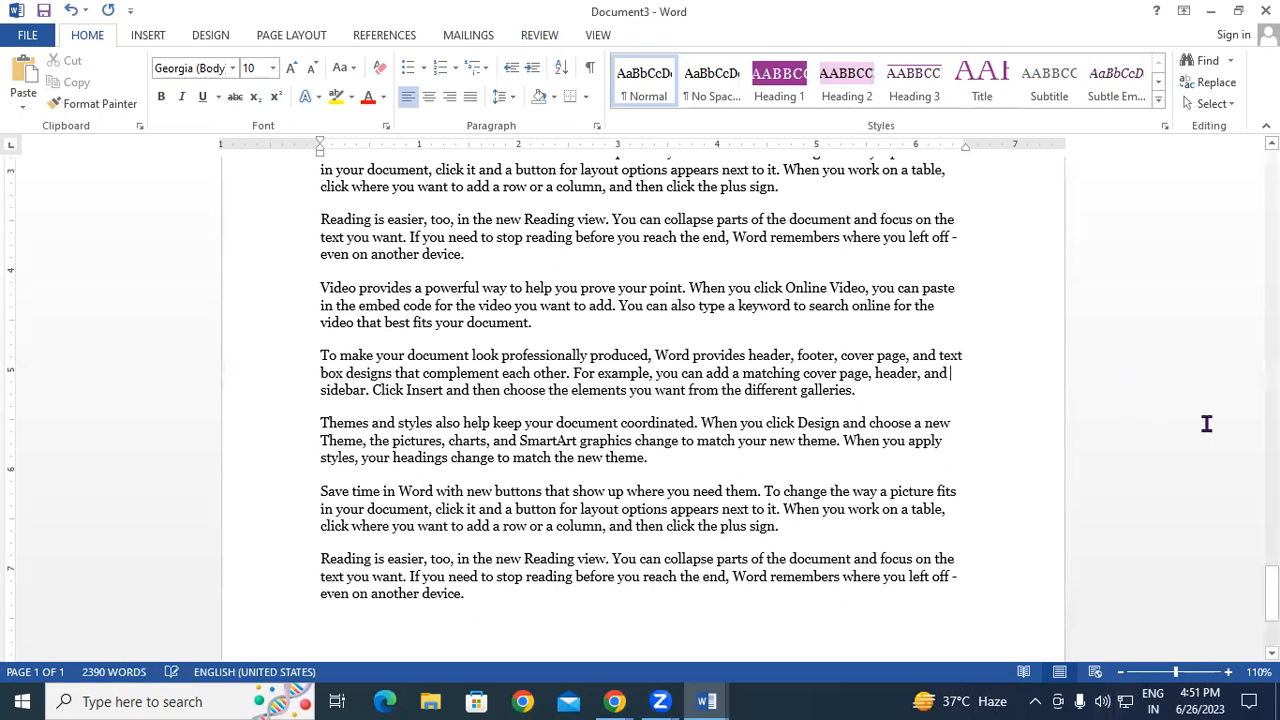
# - Scroll down and remove one 'Themes and styles' paragraph
pyautogui.moveTo(1272, 594); pyautogui.dragTo(1272, 175)
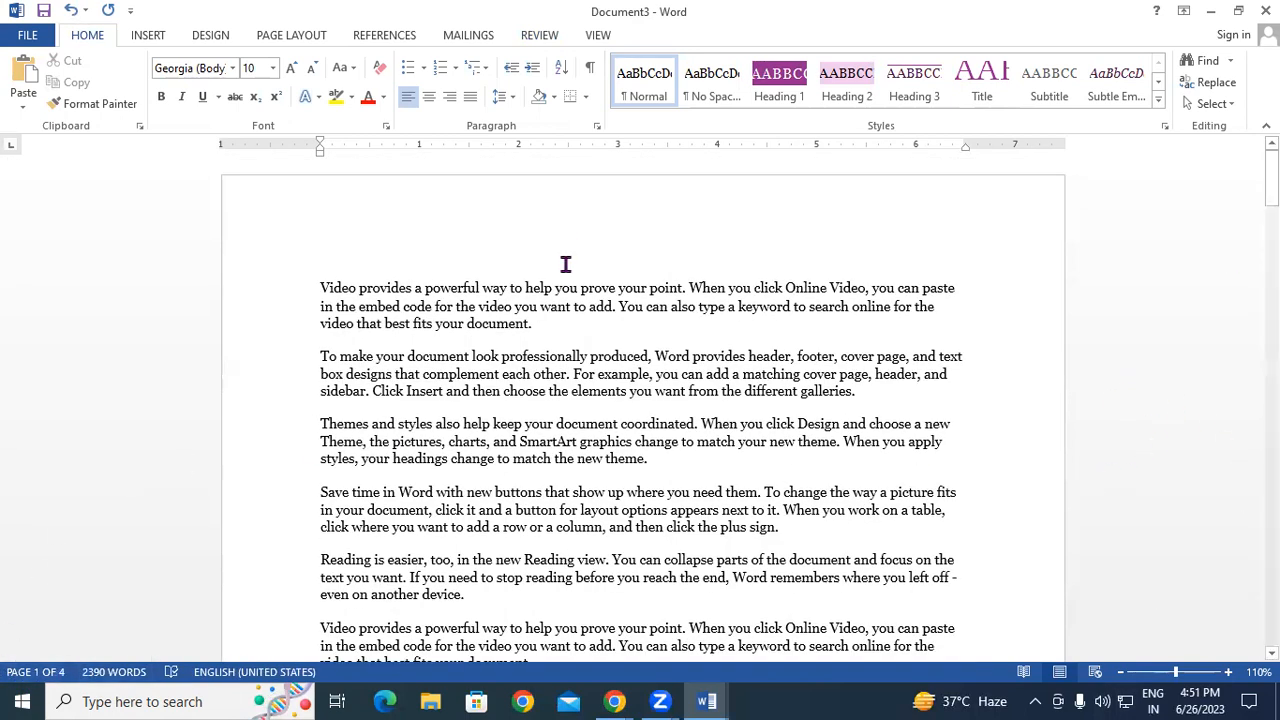
pyautogui.scroll(-4, 563, 278)
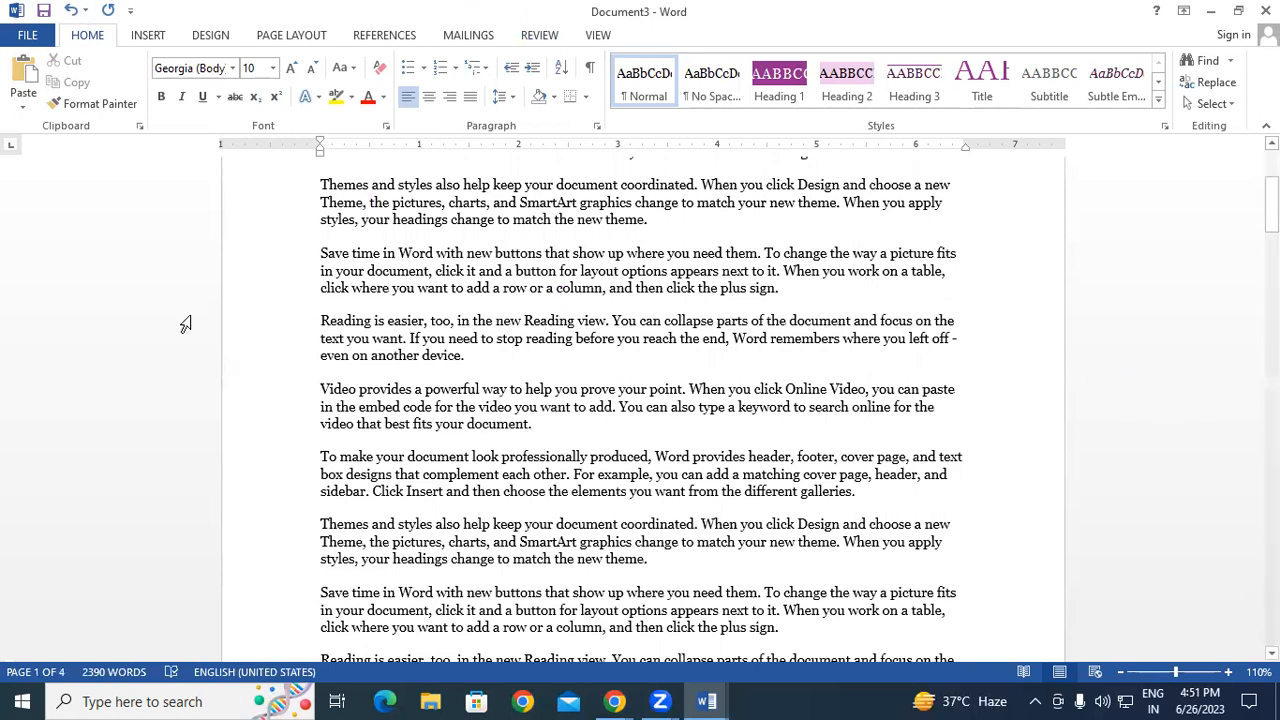
pyautogui.scroll(-3, 404, 424)
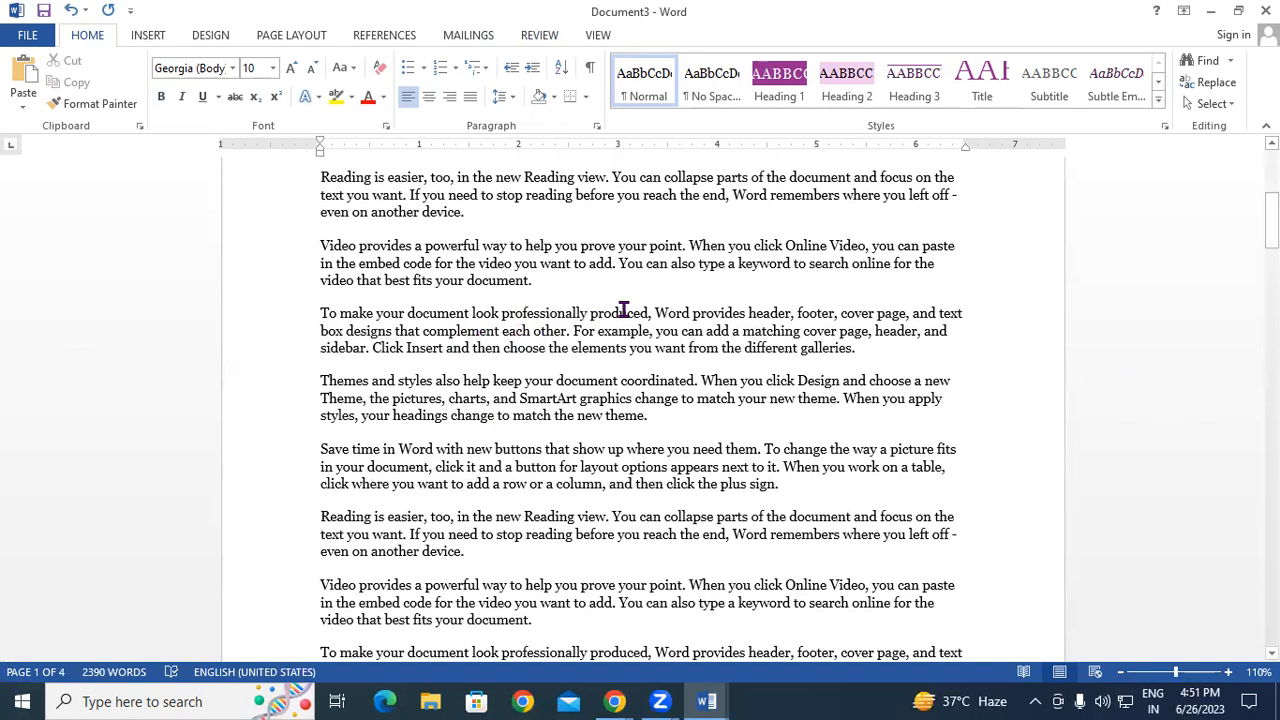
pyautogui.moveTo(312, 380); pyautogui.dragTo(706, 418)
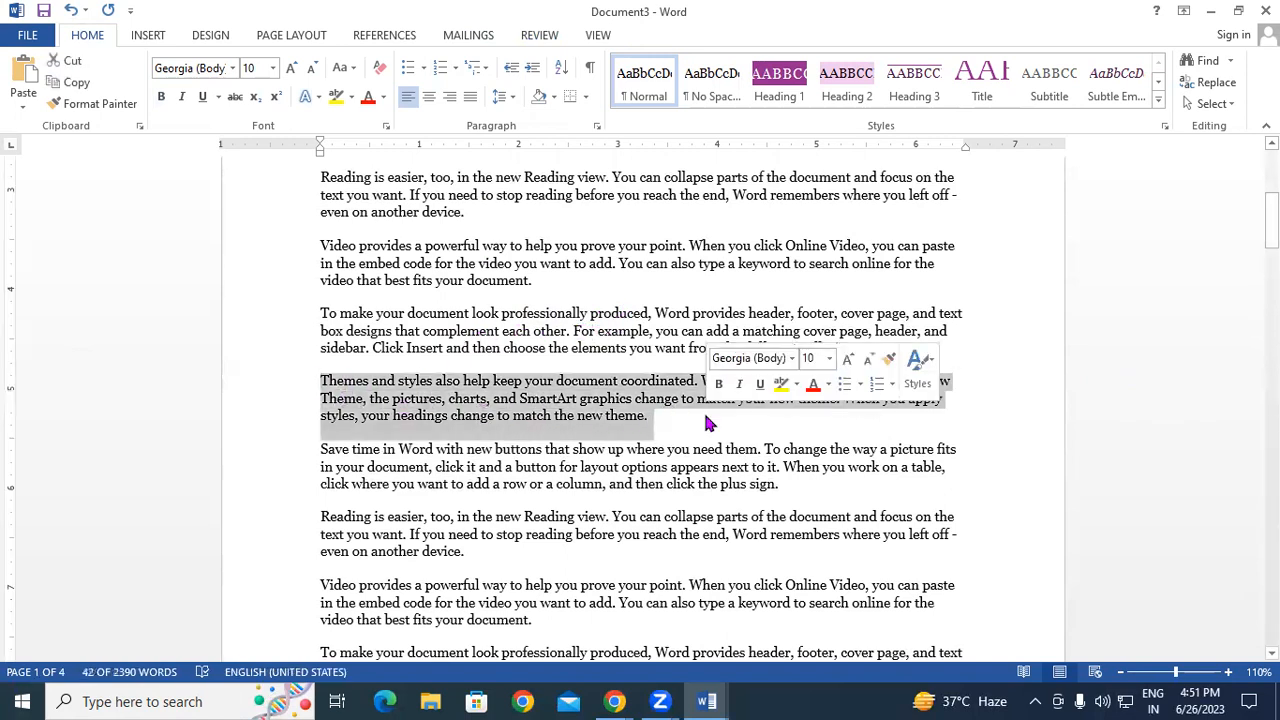
pyautogui.hotkey('ctrl', 'x')
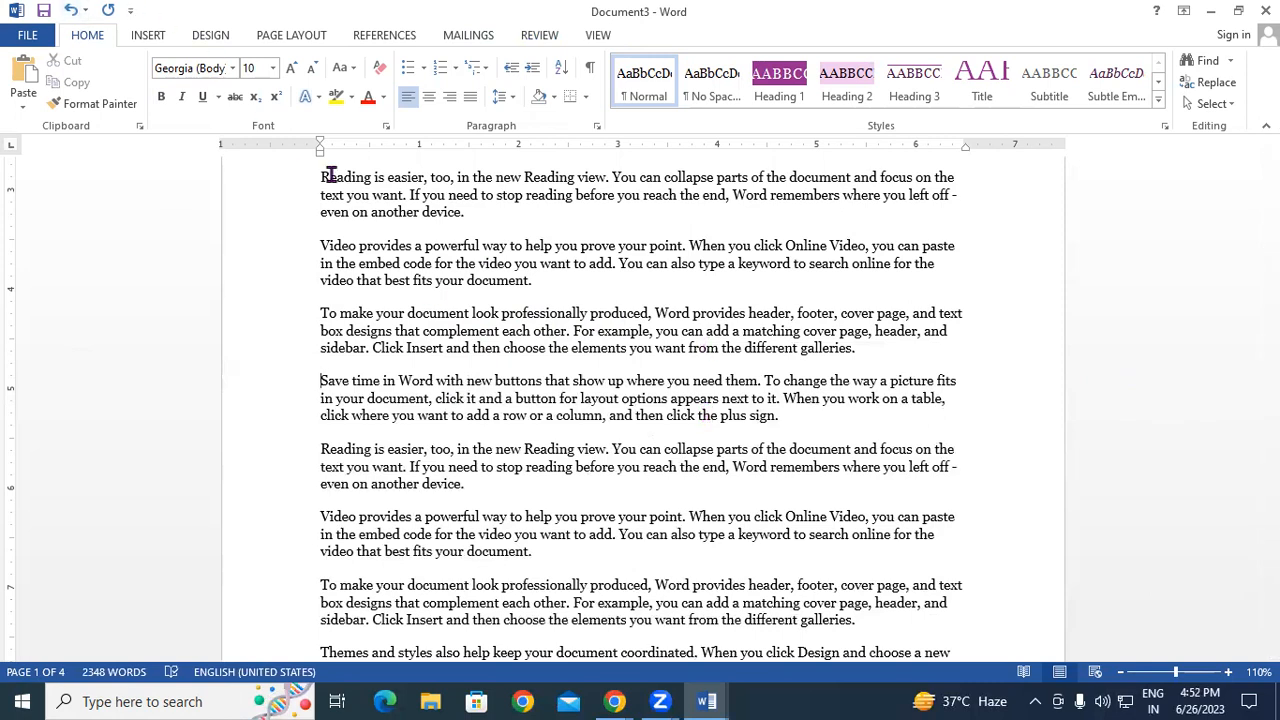
# - Check Word Count (4 pages, 2,348 words), close it, and click after the 'Save time' paragraph
pyautogui.click(537, 35)
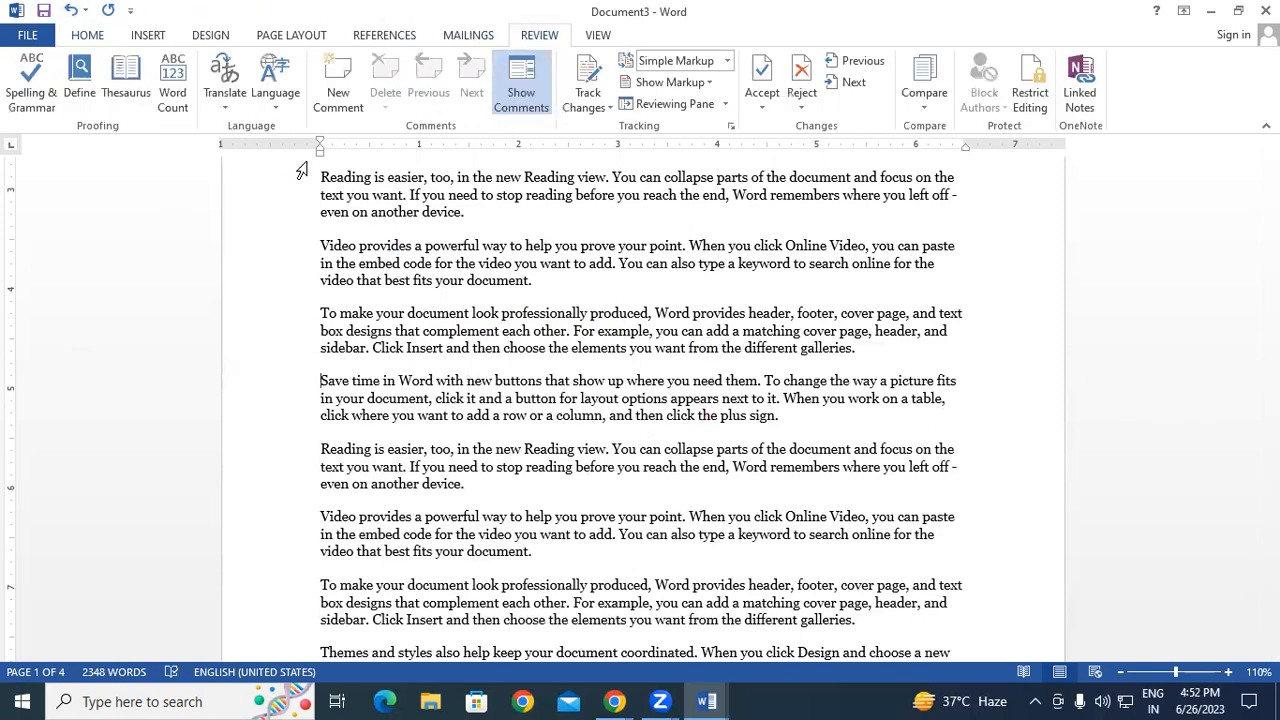
pyautogui.click(172, 95)
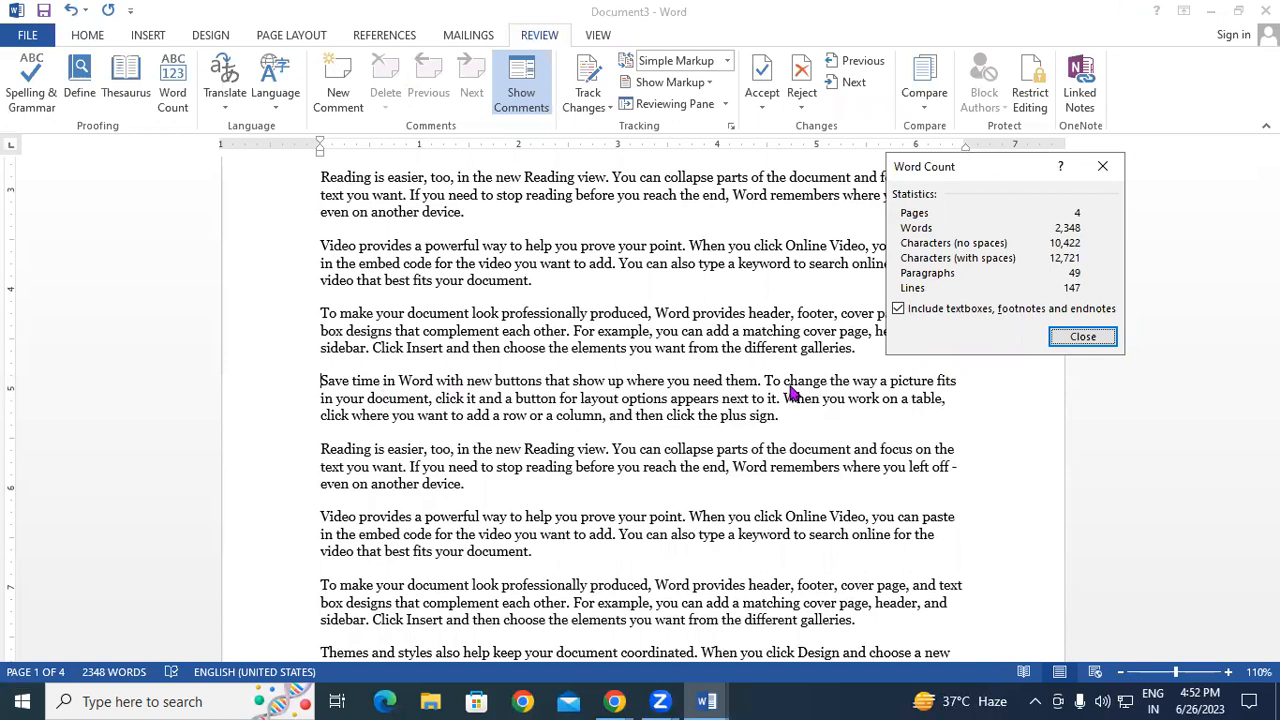
pyautogui.click(1098, 340)
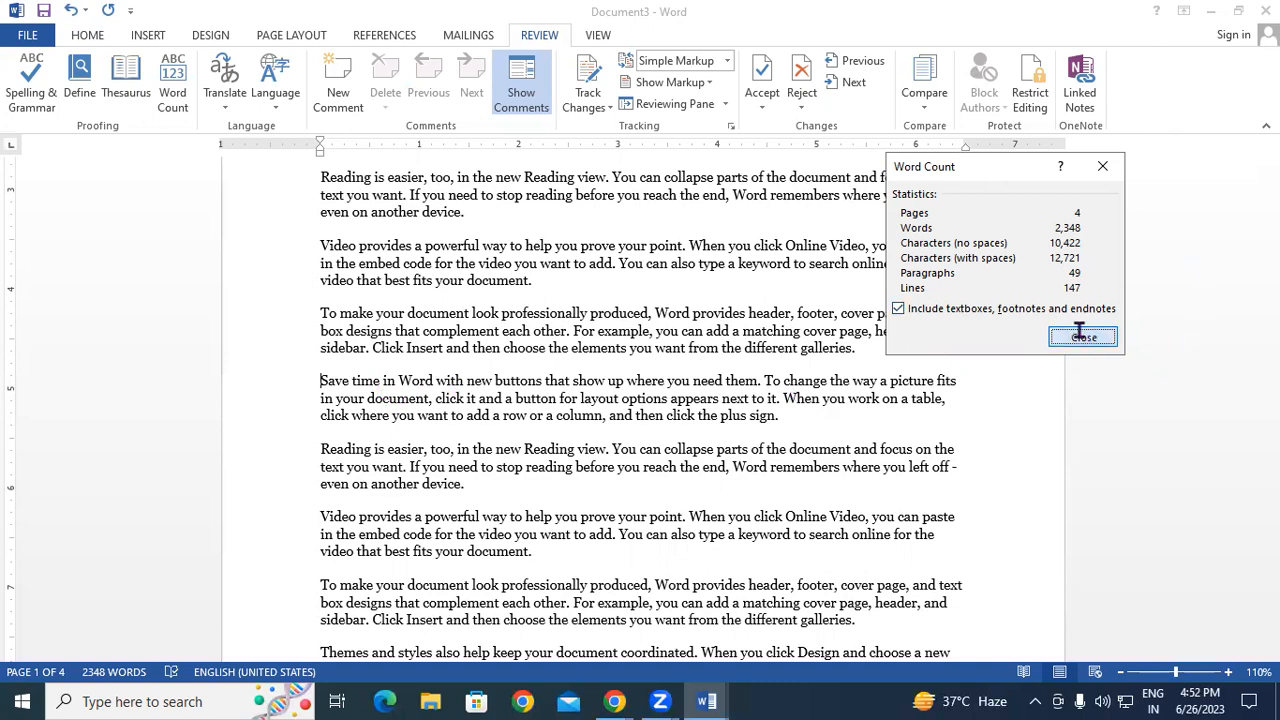
pyautogui.click(852, 421)
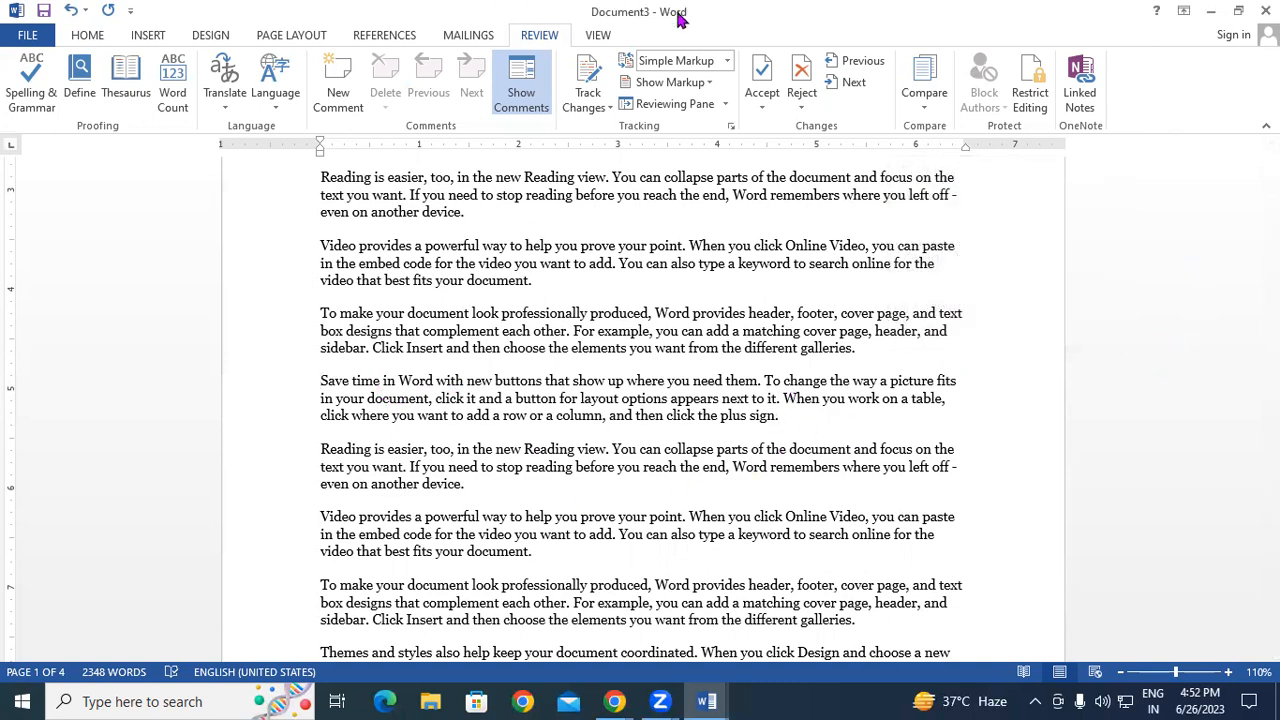
# - Turn on Track Changes, delete the Save time paragraph, and display All Markup
pyautogui.click(588, 107)
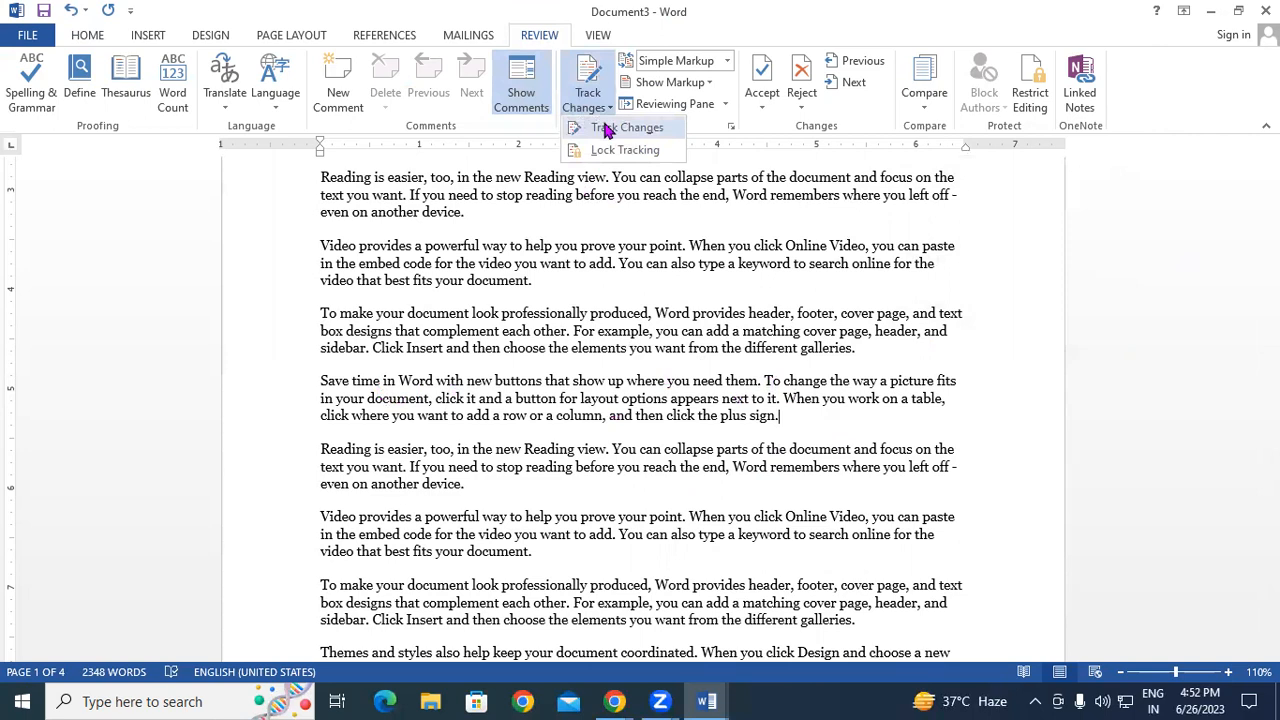
pyautogui.click(605, 126)
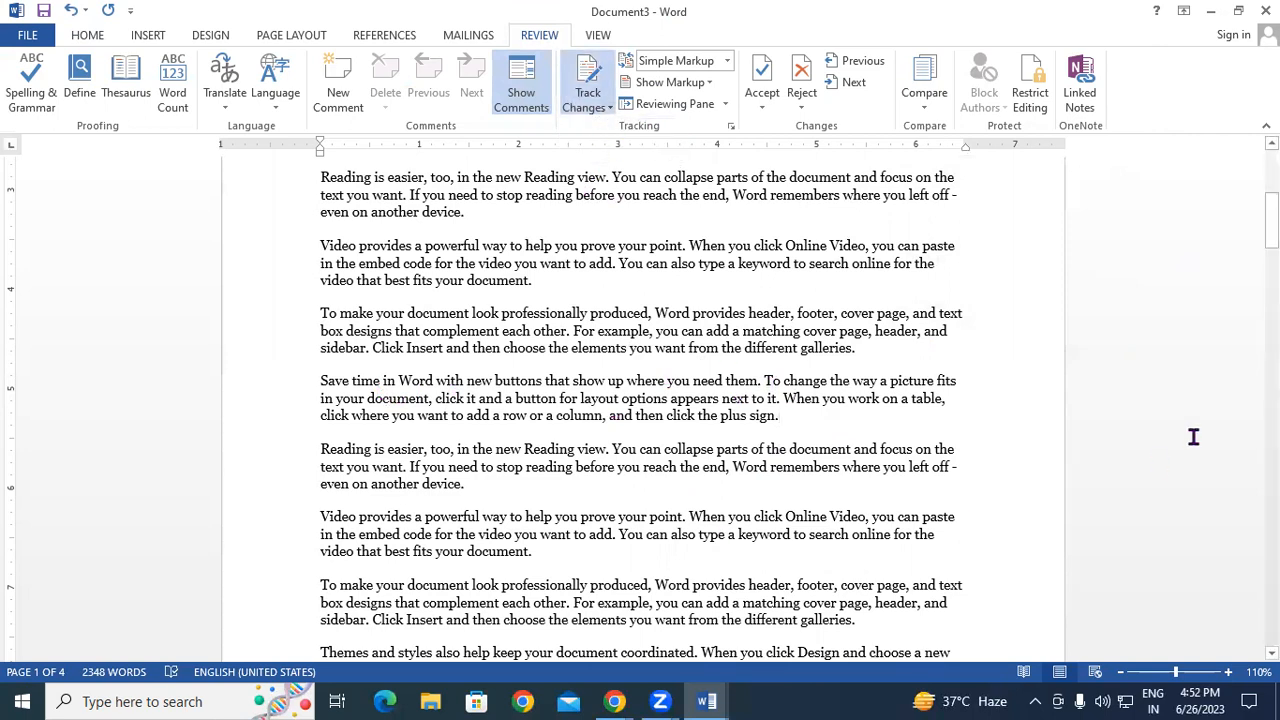
pyautogui.moveTo(324, 380); pyautogui.dragTo(838, 421)
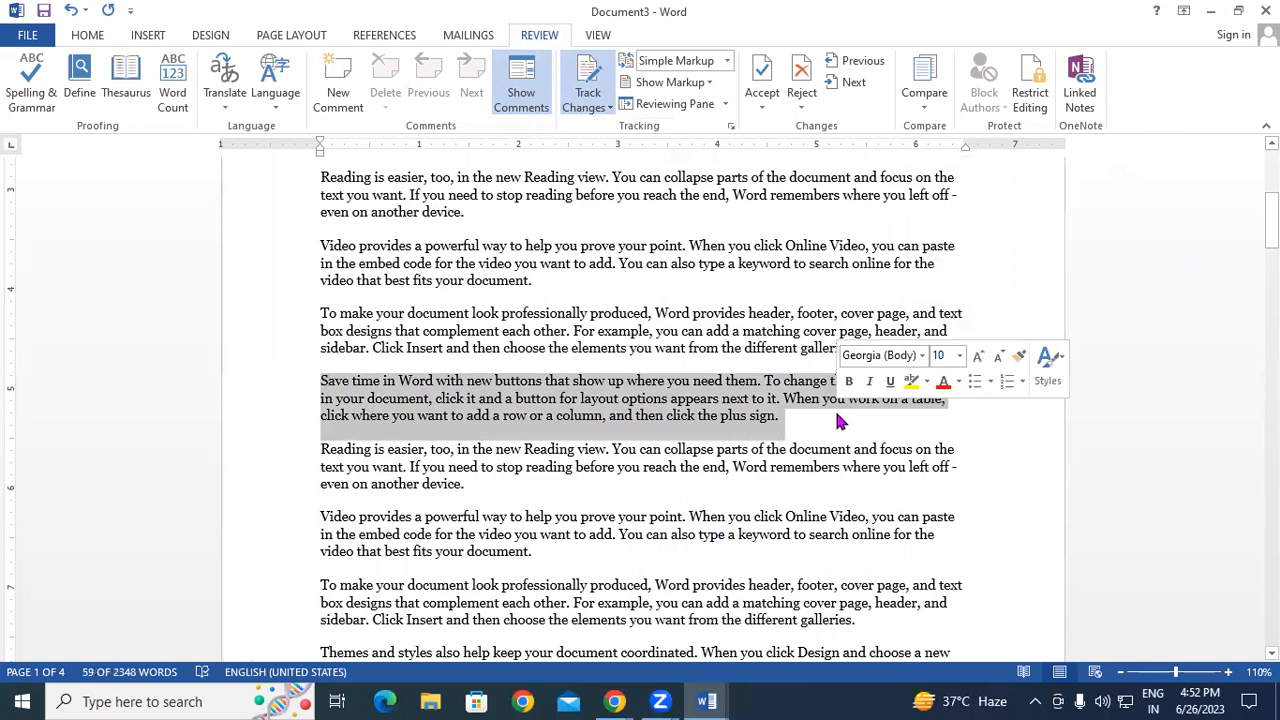
pyautogui.press('Delete')
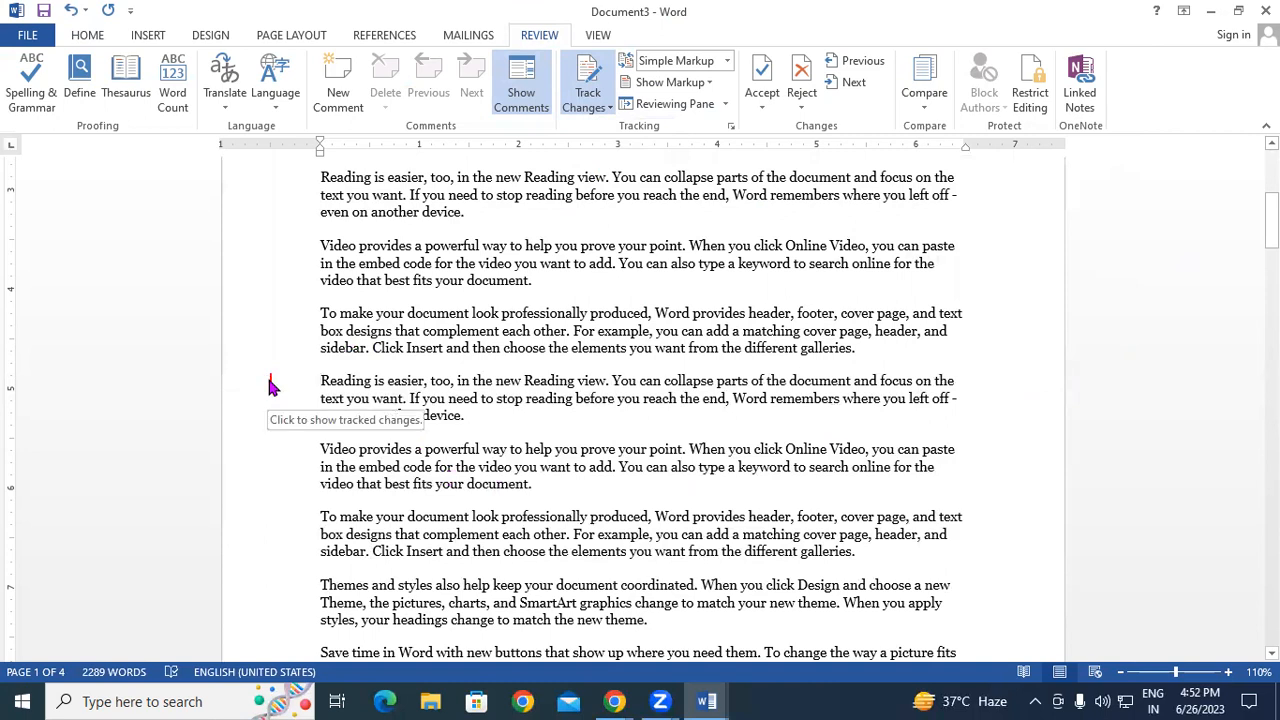
pyautogui.click(728, 62)
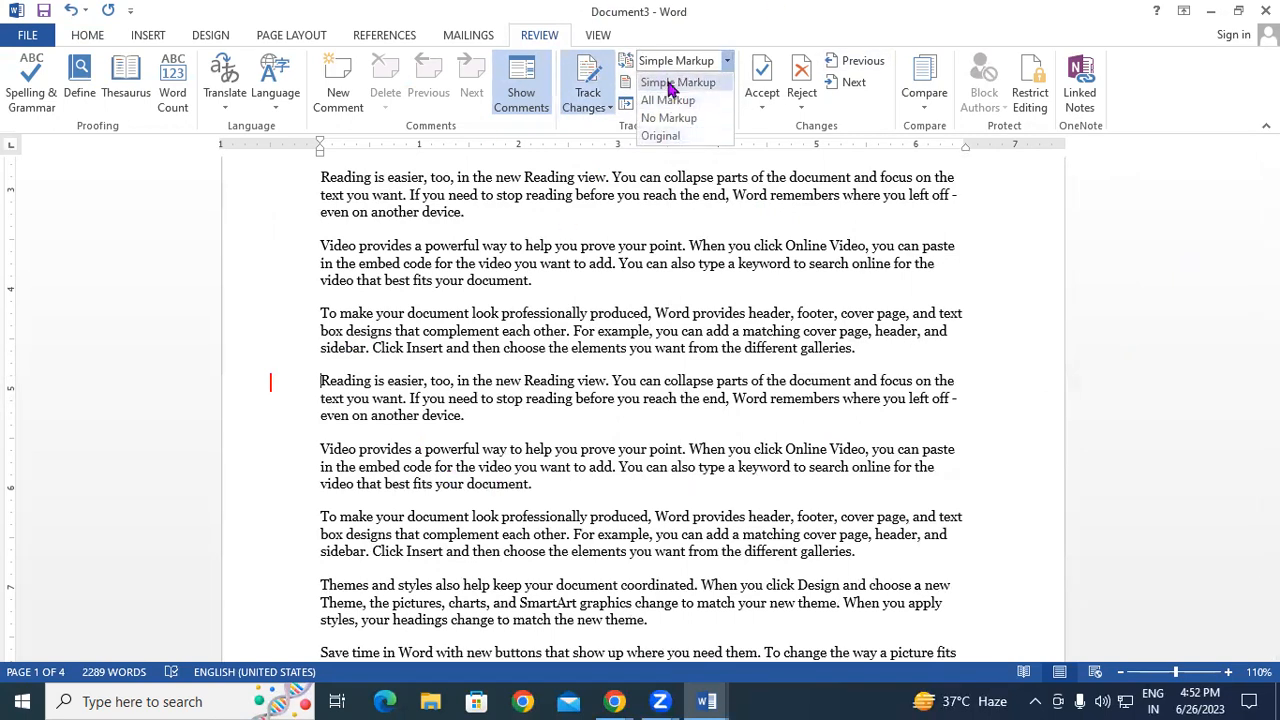
pyautogui.click(670, 102)
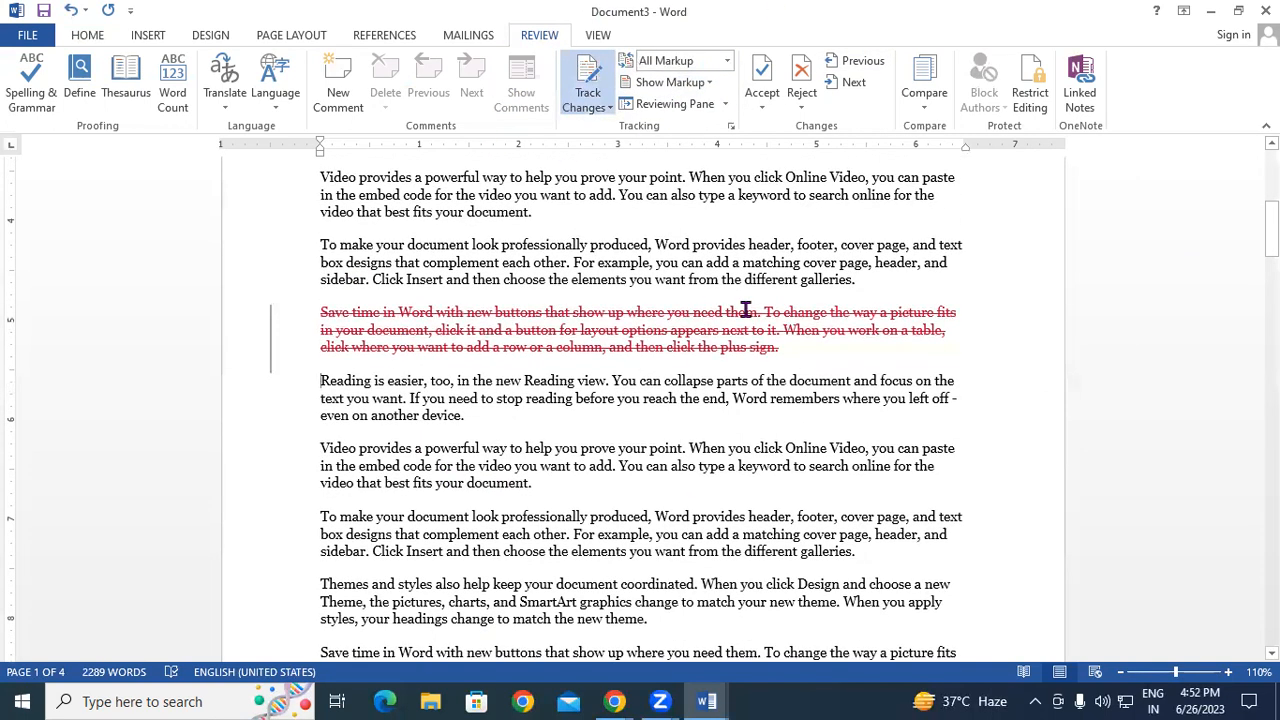
# - Delete the word 'parts' and insert 'Word Process' as tracked changes
pyautogui.moveTo(745, 311)
pyautogui.moveTo(738, 380); pyautogui.dragTo(717, 383)
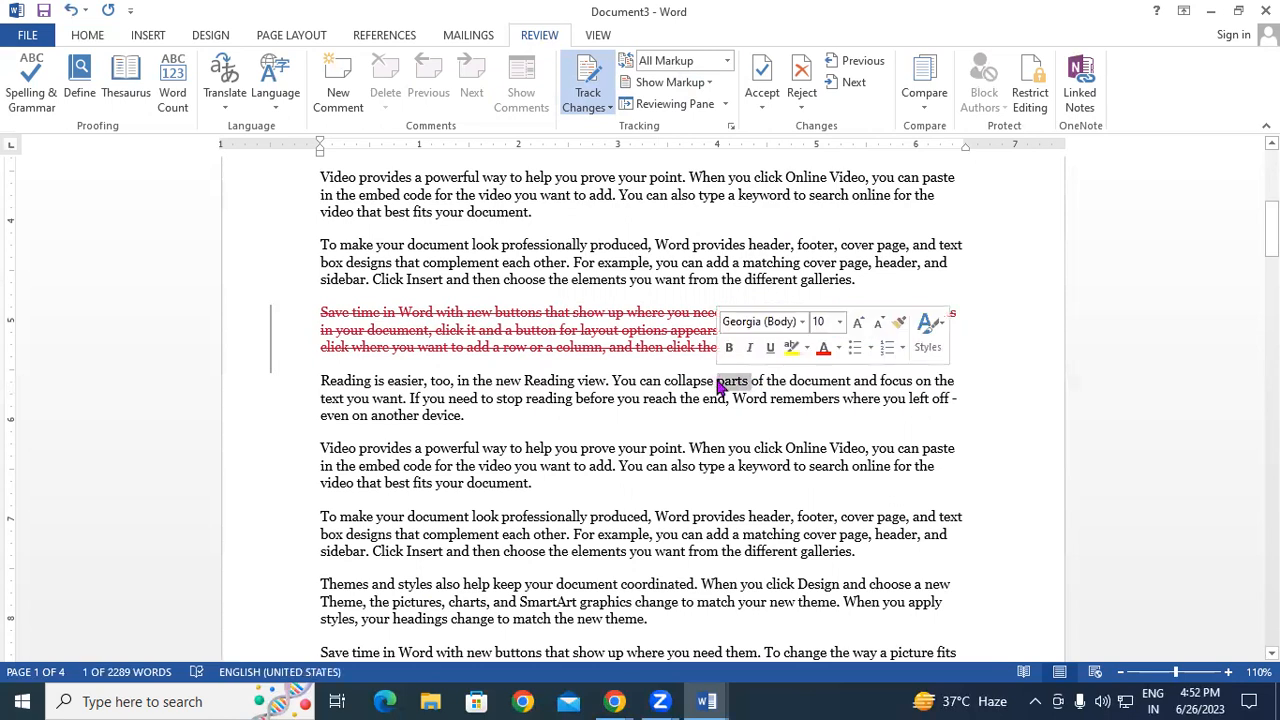
pyautogui.press('Delete')
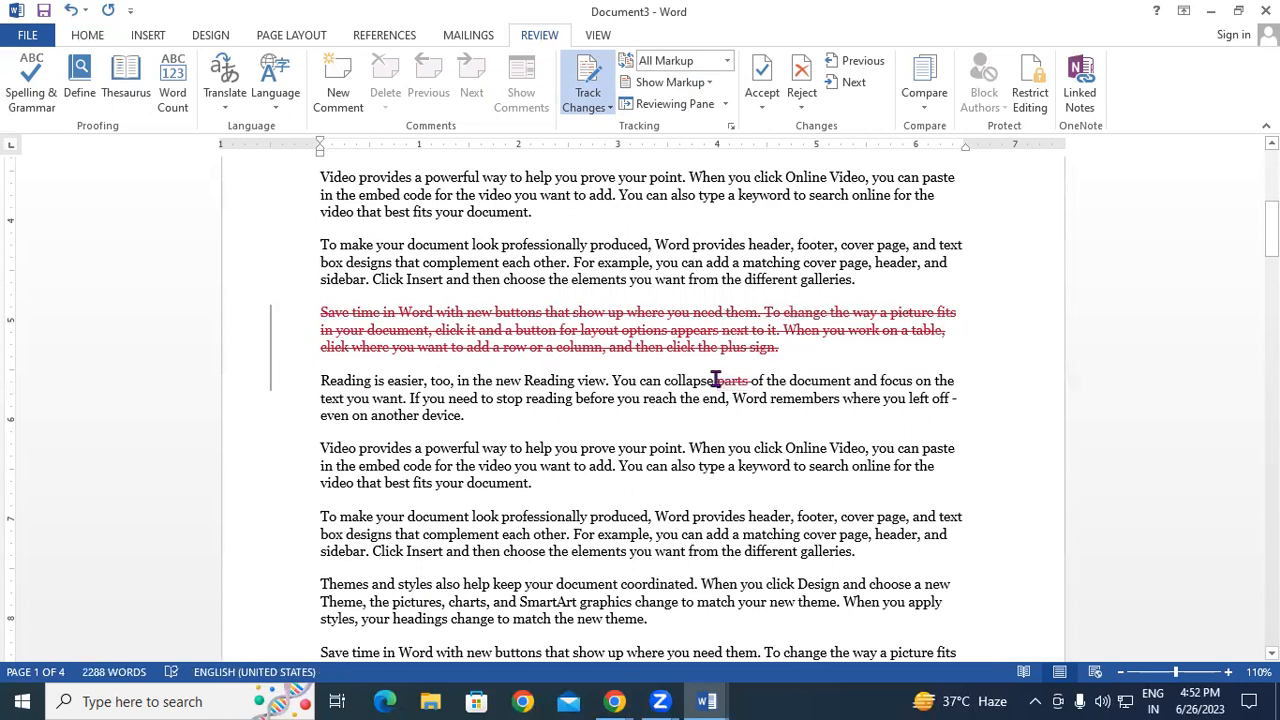
pyautogui.click(853, 381)
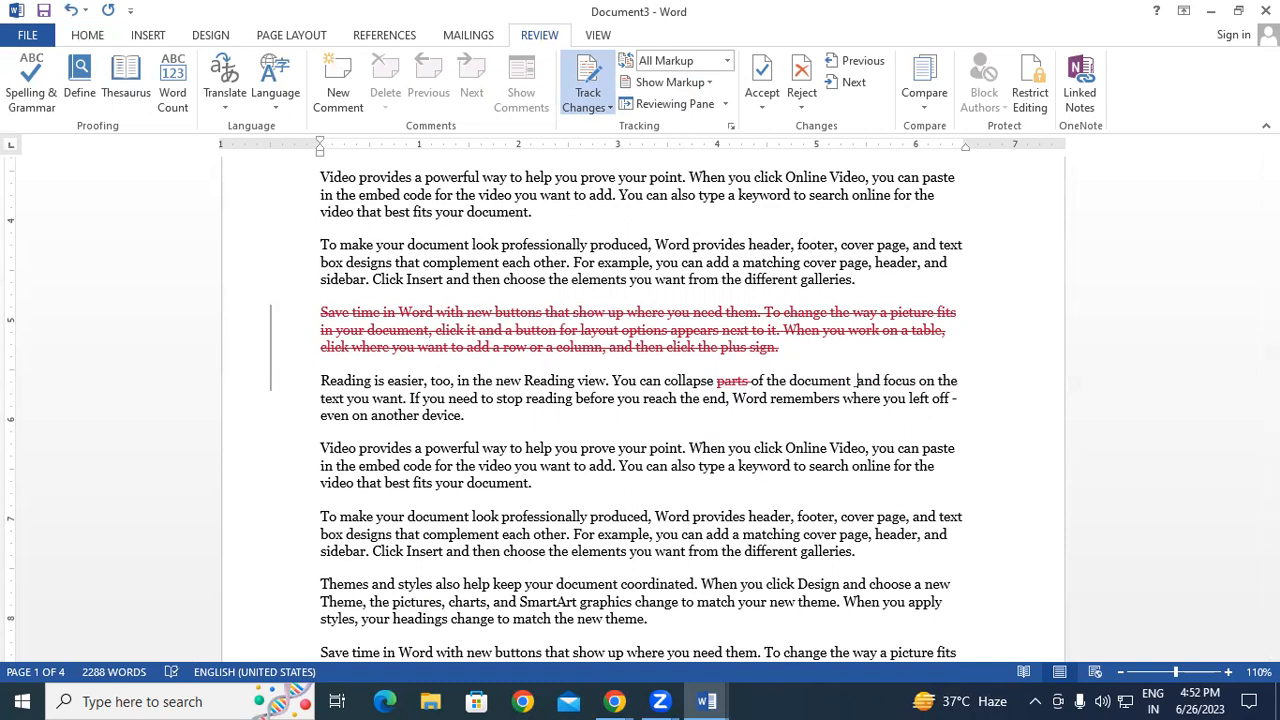
pyautogui.write('Wor')
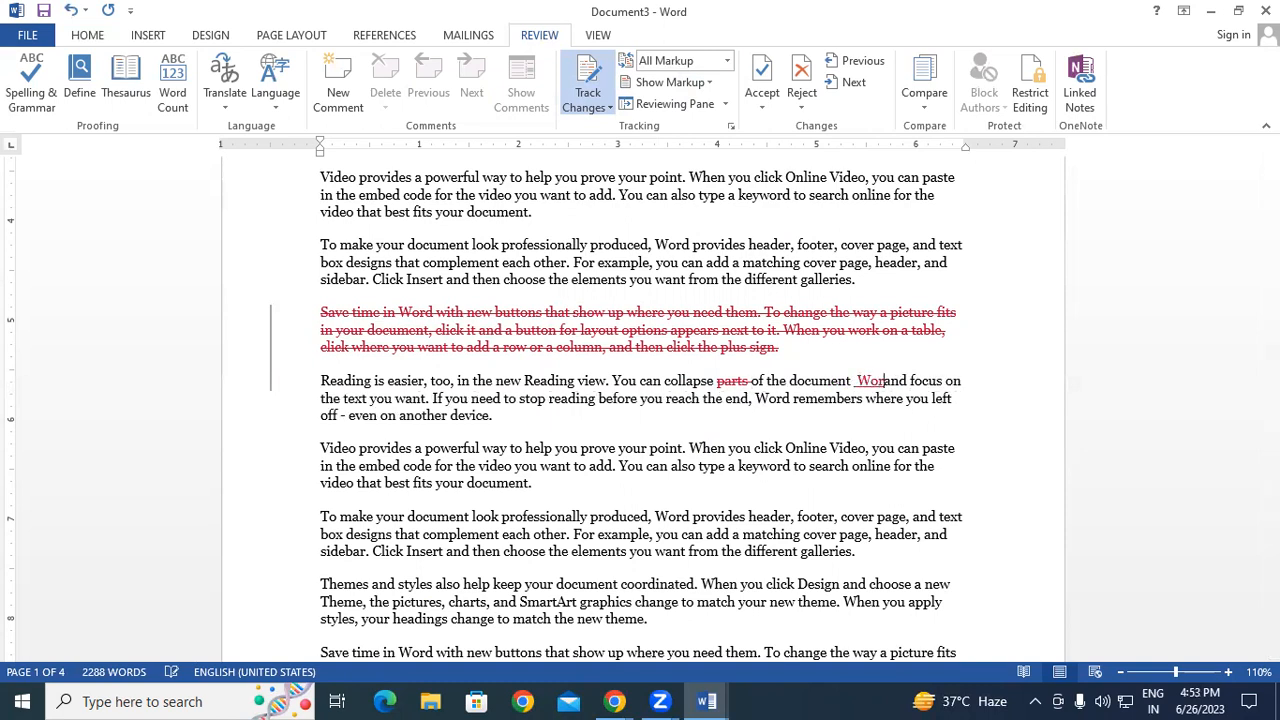
pyautogui.write('d Pro')
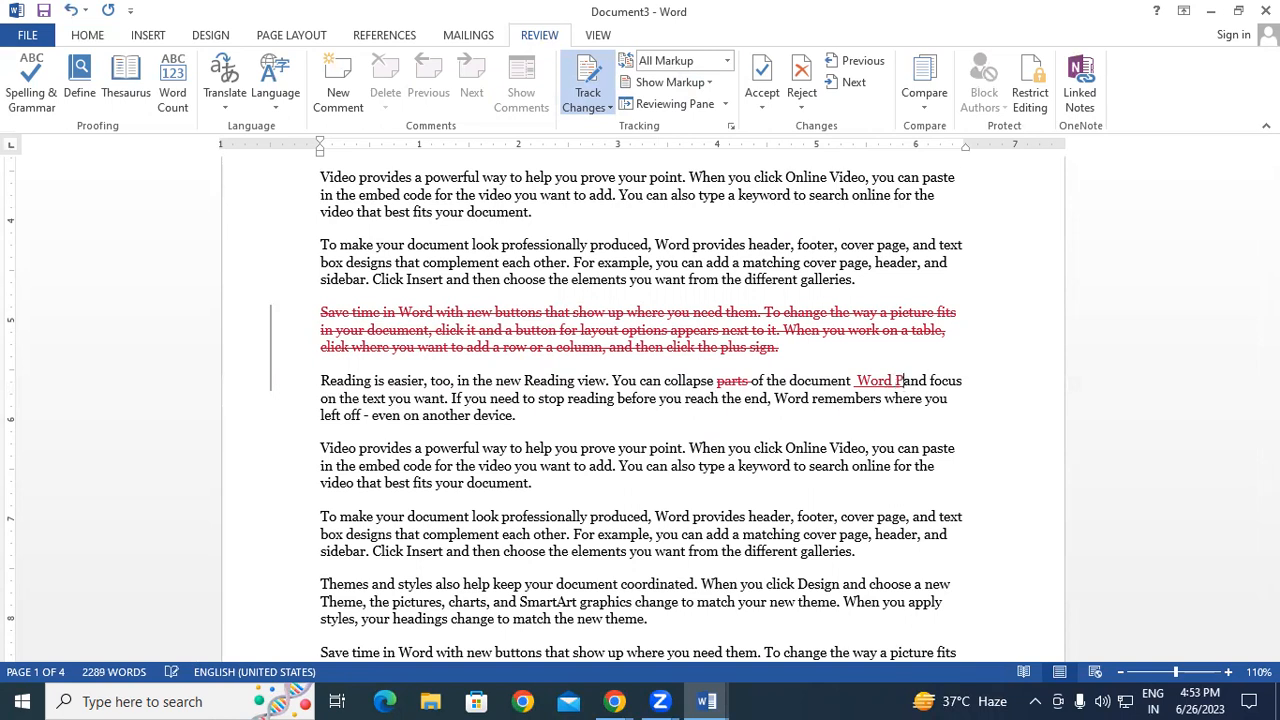
pyautogui.write('cess')
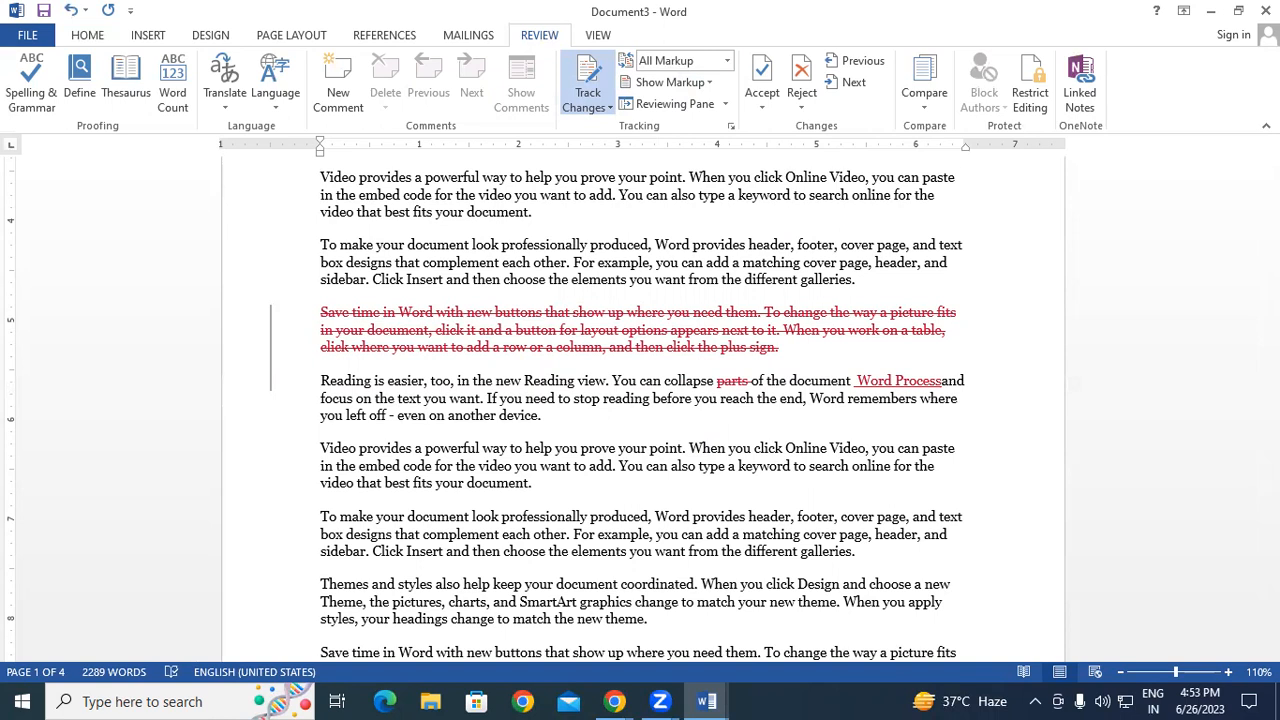
# - Select the deleted Save time paragraph
pyautogui.moveTo(318, 384); pyautogui.dragTo(420, 399)
pyautogui.click(548, 420)
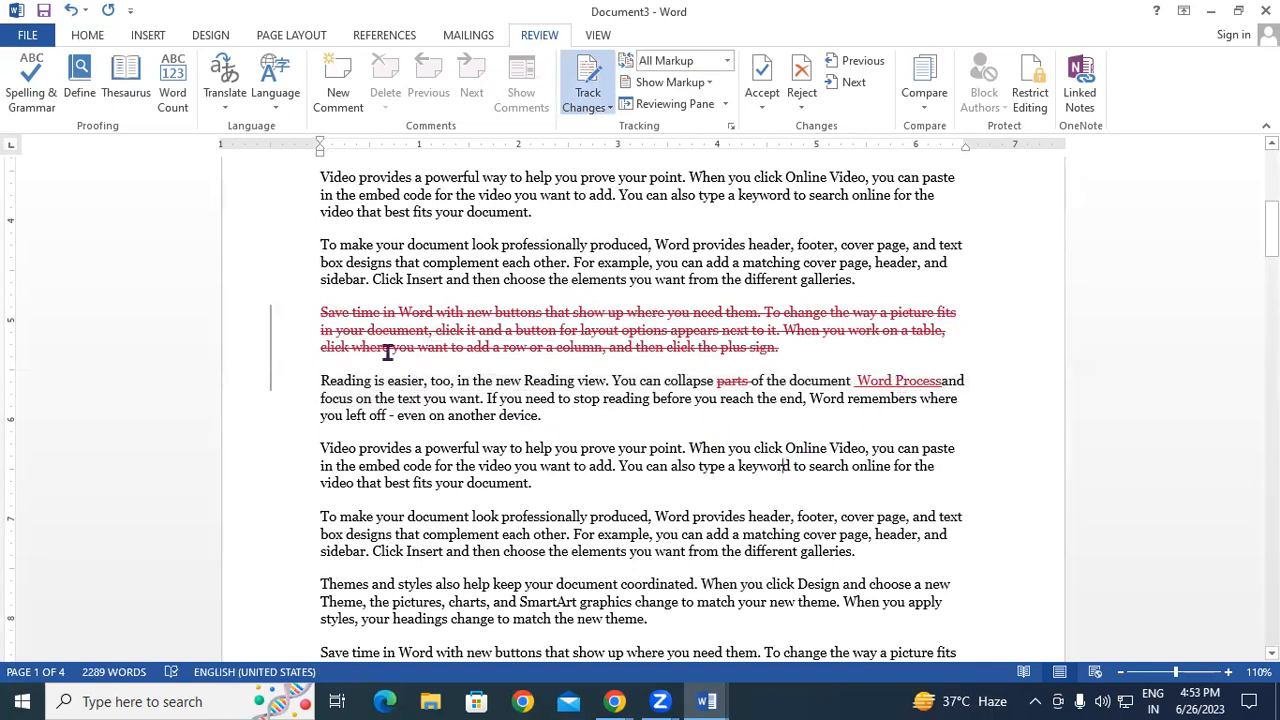
pyautogui.moveTo(322, 316); pyautogui.dragTo(815, 350)
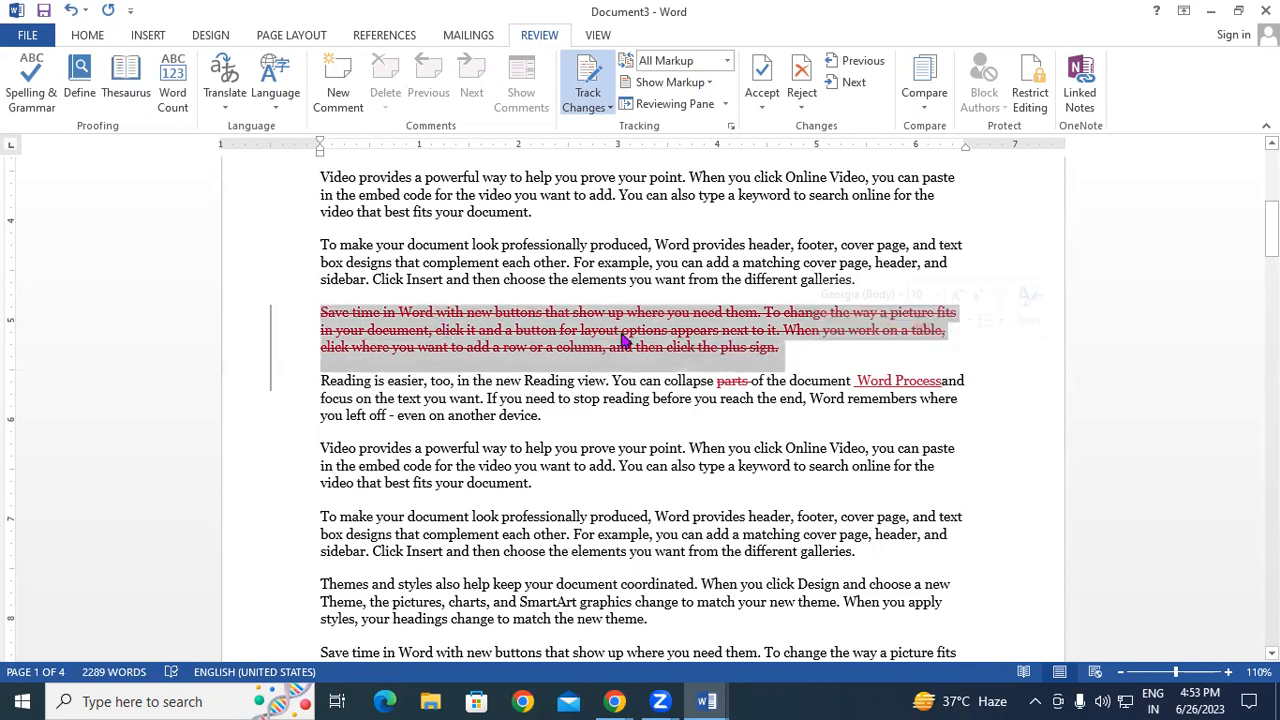
# - Apply strikethrough and Automatic font colour to the deleted Save time paragraph
pyautogui.click(87, 35)
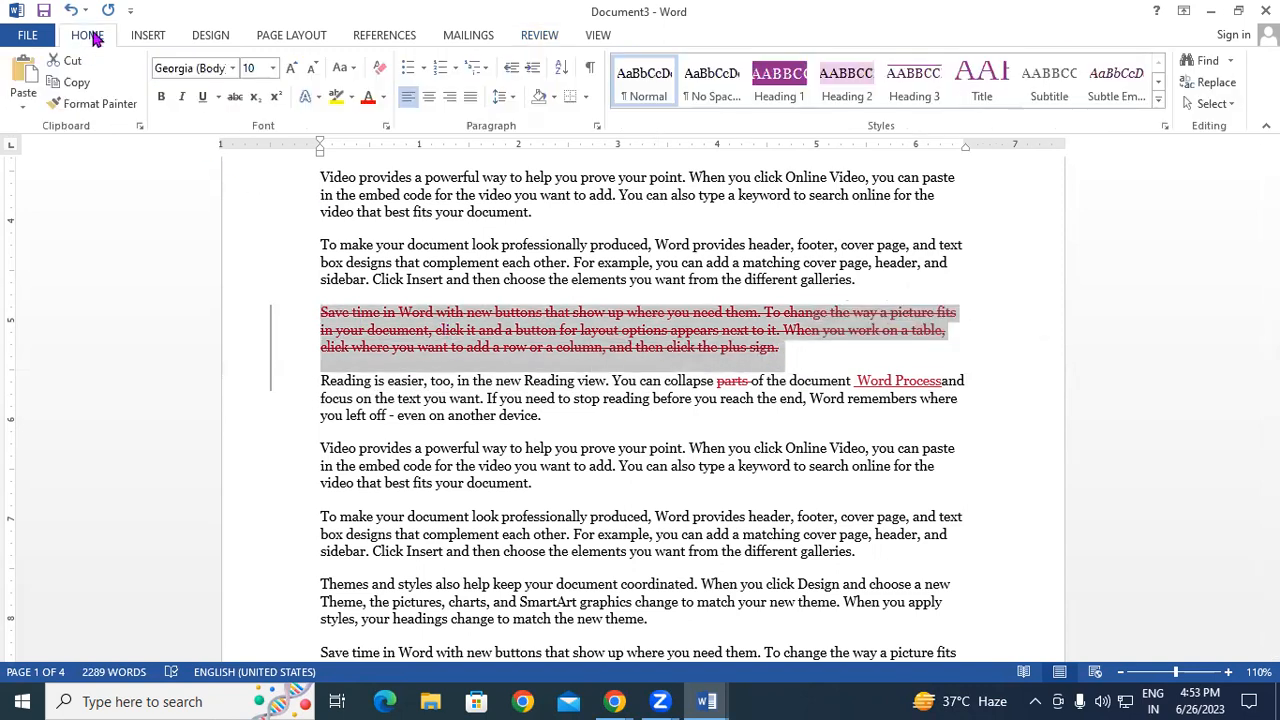
pyautogui.click(235, 96)
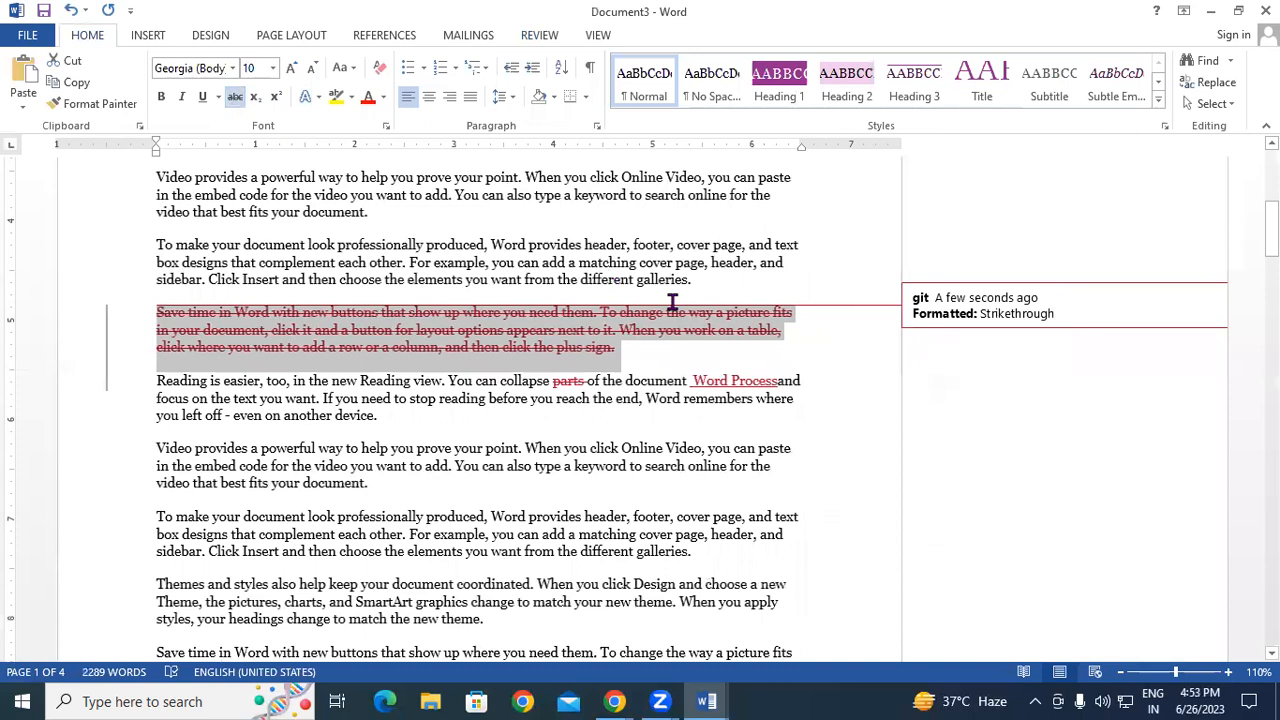
pyautogui.click(383, 98)
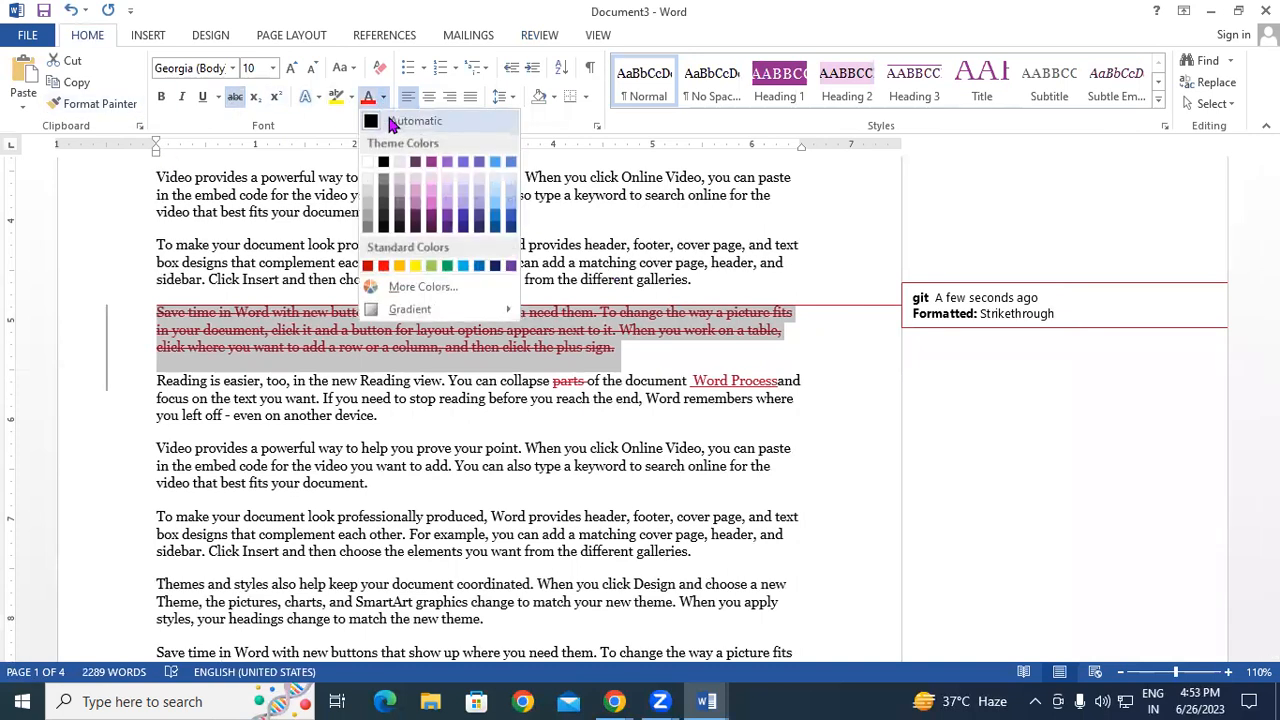
pyautogui.click(380, 124)
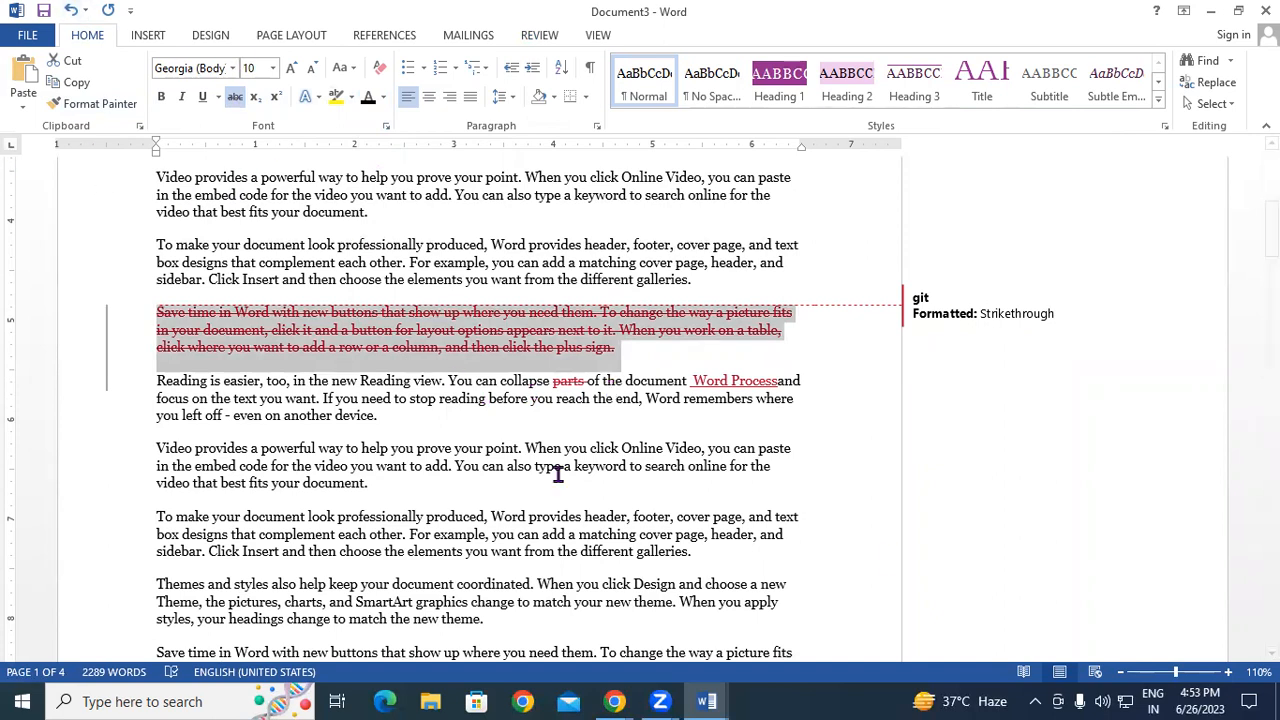
pyautogui.click(655, 365)
# - Put the cursor at the start of the Video paragraph
pyautogui.scroll(1, 636, 598)
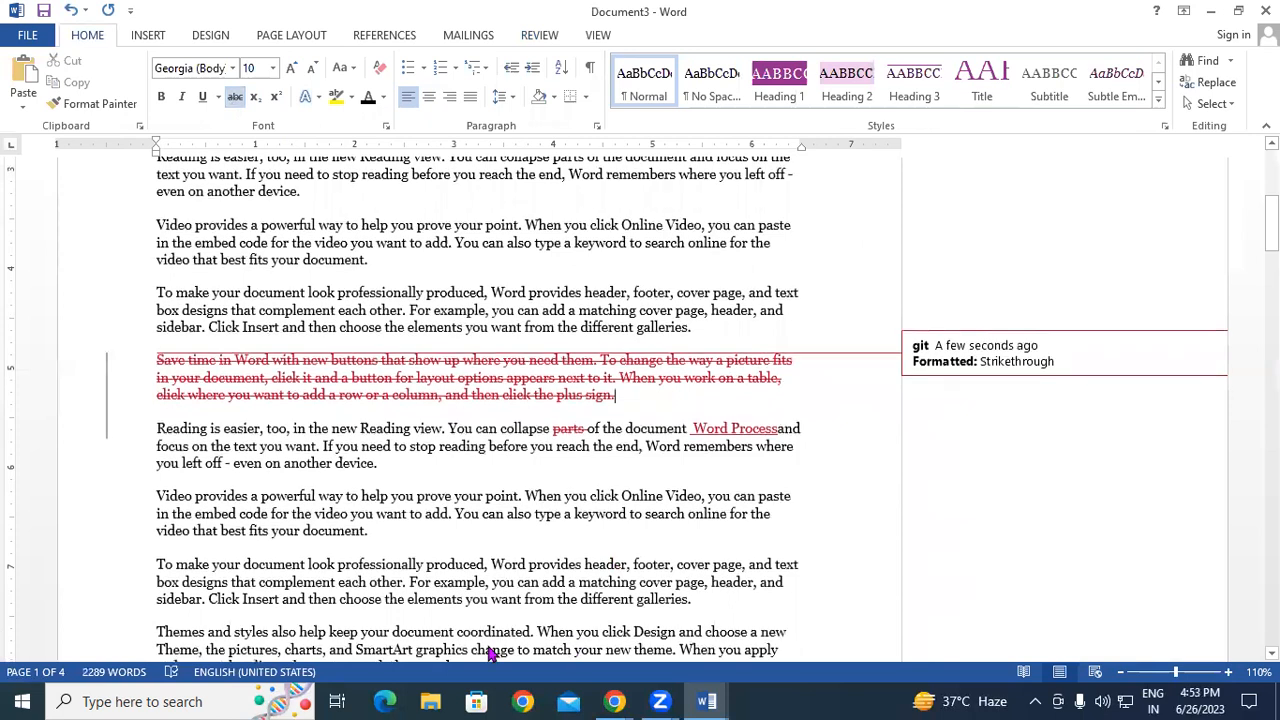
pyautogui.scroll(2, 320, 460)
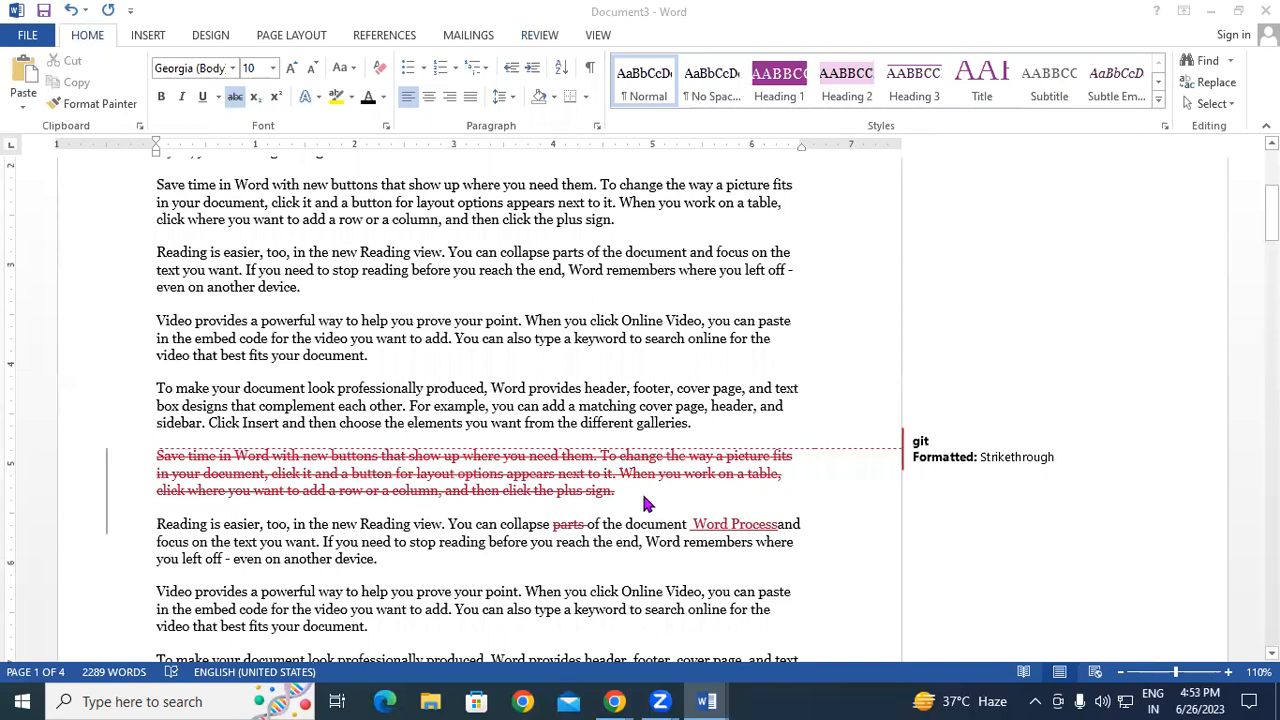
pyautogui.scroll(5, 630, 540)
pyautogui.scroll(-5, 646, 486)
pyautogui.click(155, 458)
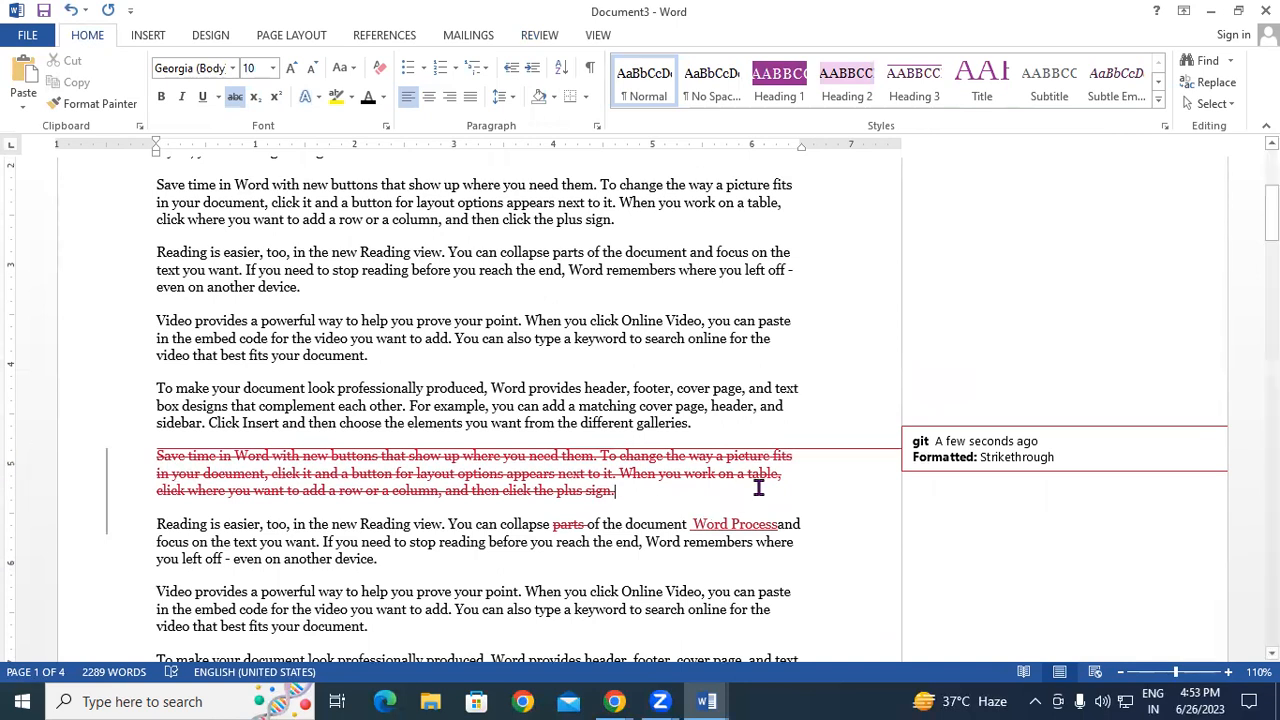
pyautogui.scroll(-4, 700, 480)
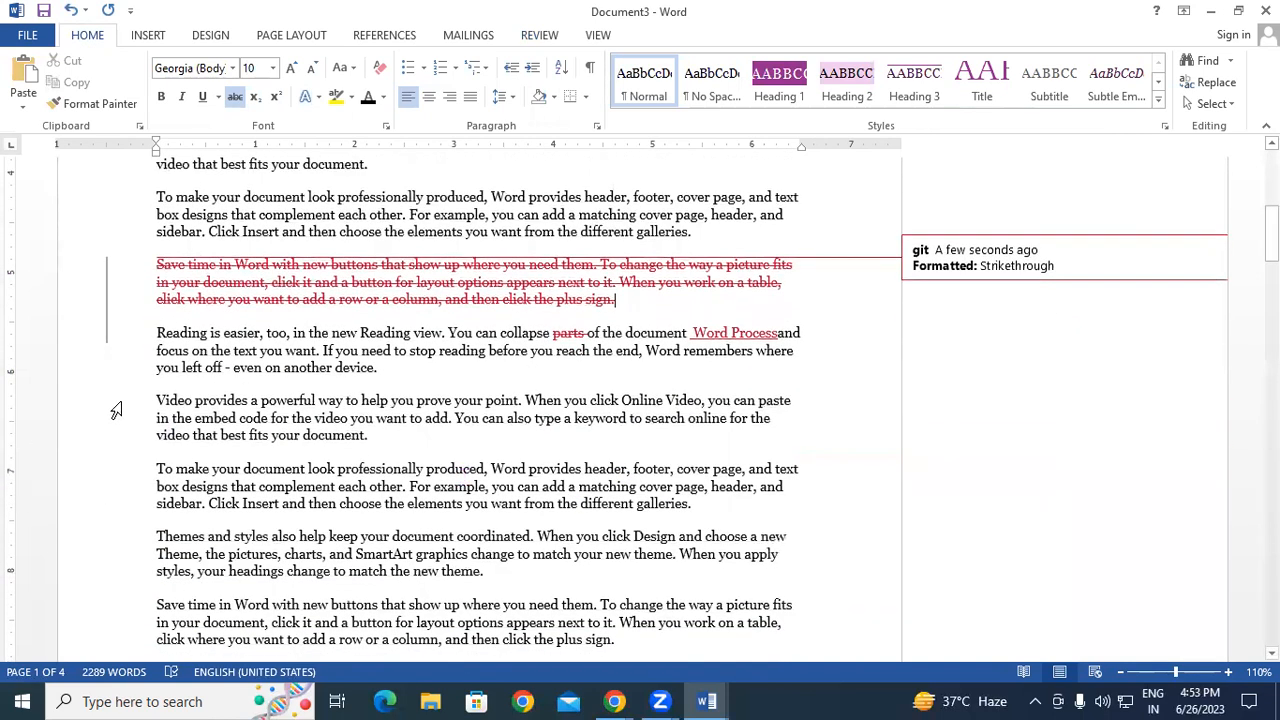
pyautogui.click(155, 401)
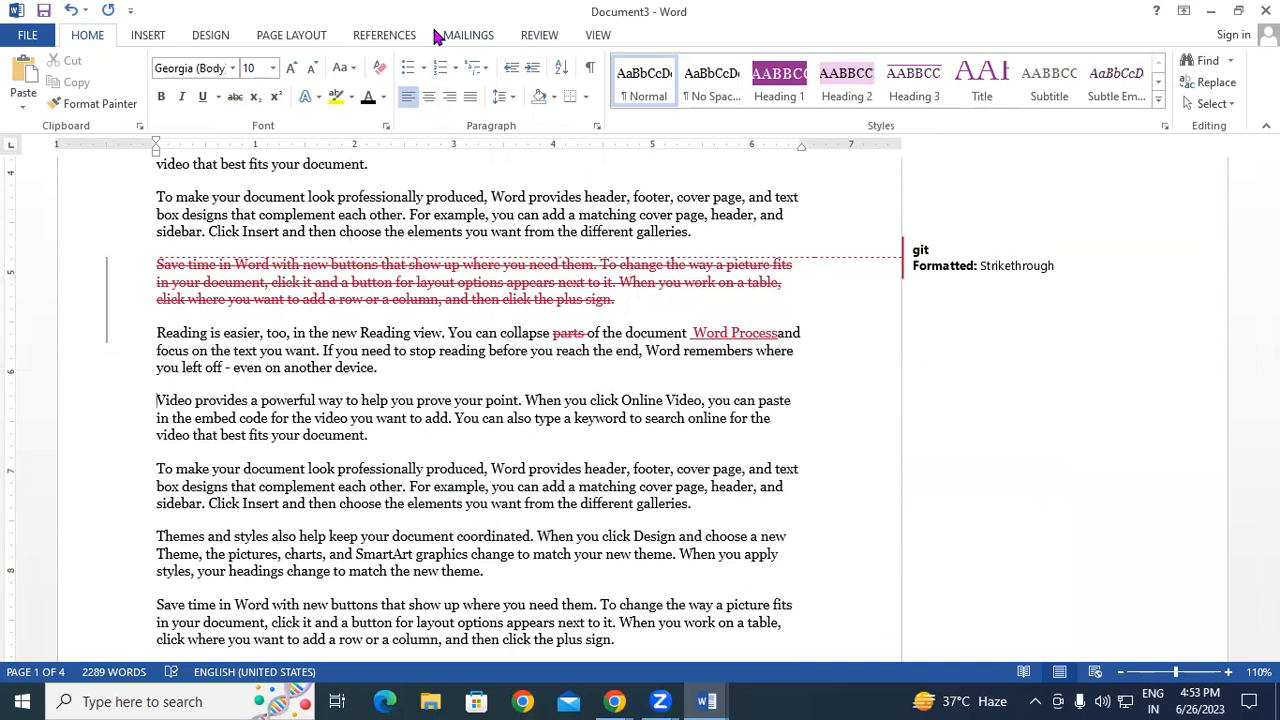
# - Switch Display for Review to No Markup
pyautogui.click(539, 40)
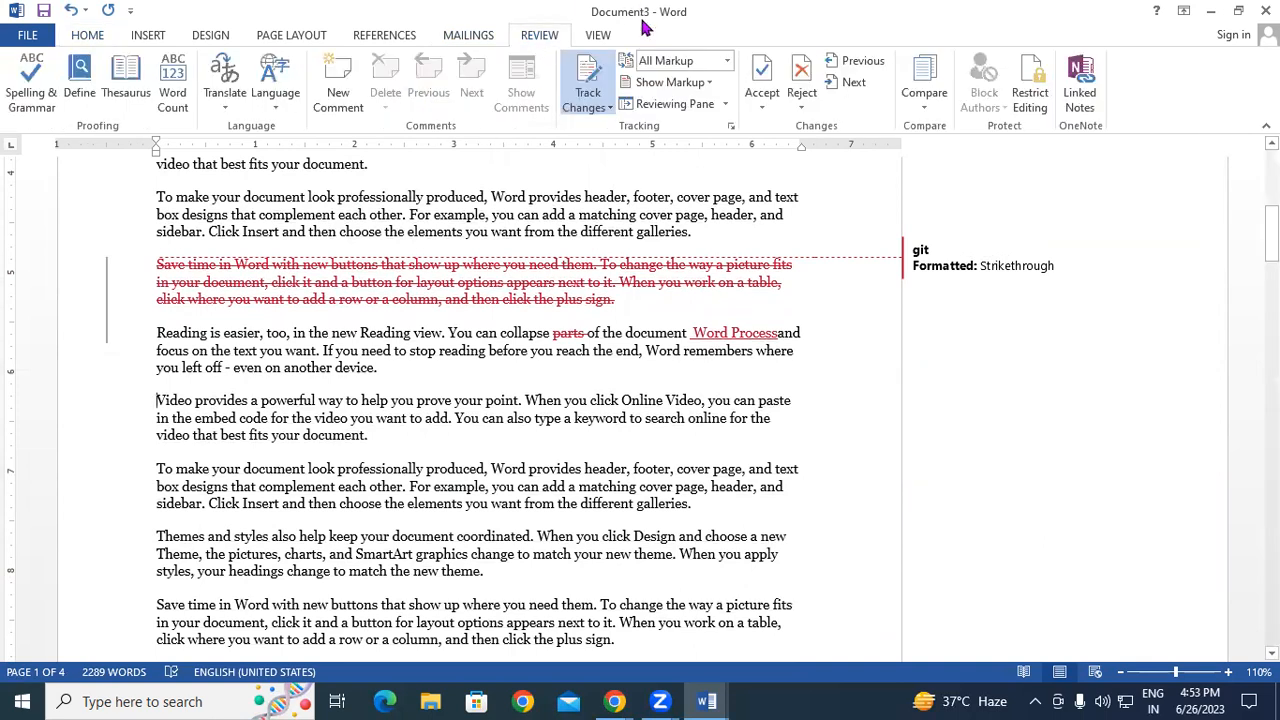
pyautogui.click(729, 61)
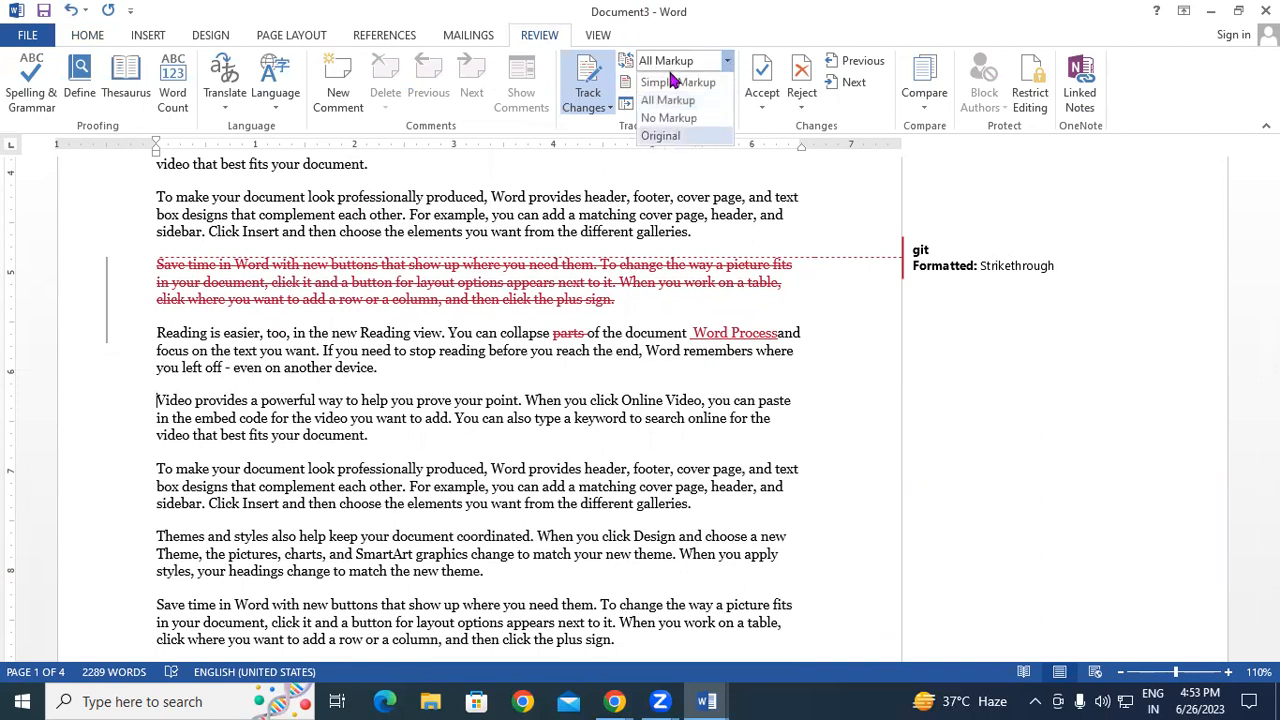
pyautogui.click(666, 118)
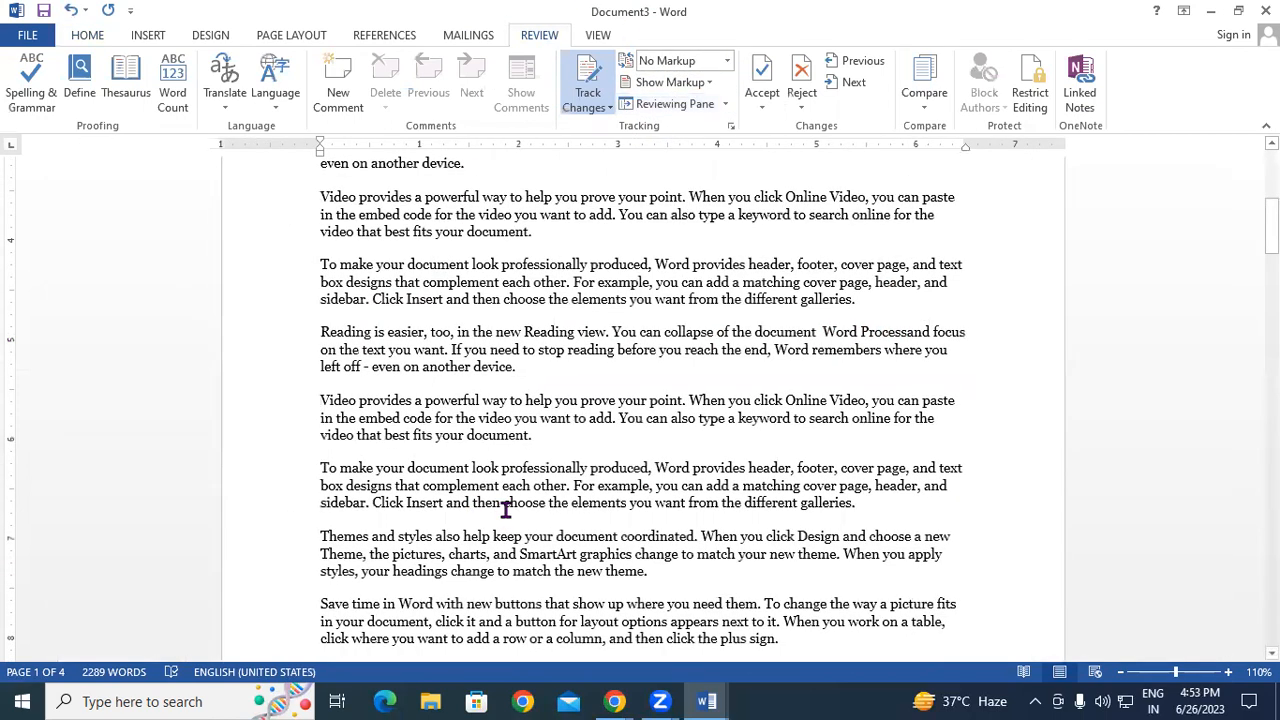
# - Delete the 'To make your document' and 'Save time in Word' paragraphs, then show All Markup
pyautogui.scroll(-2, 506, 510)
pyautogui.moveTo(302, 377); pyautogui.dragTo(882, 410)
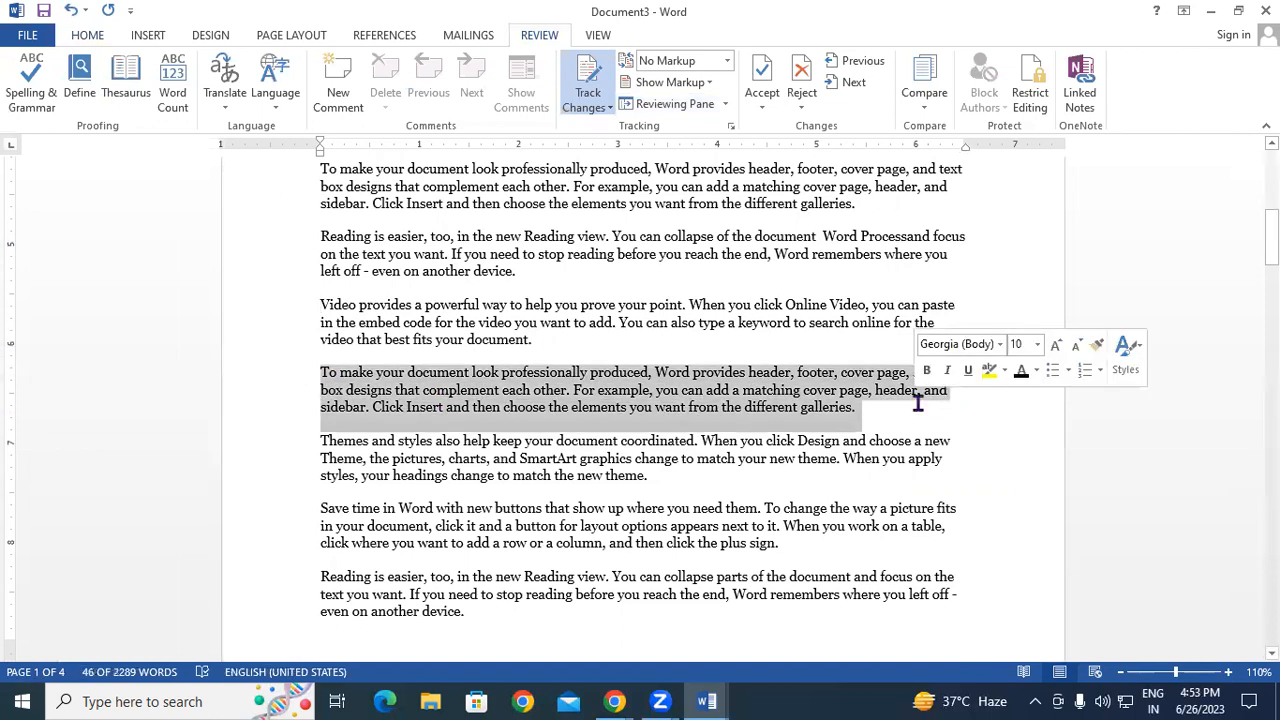
pyautogui.press('Delete')
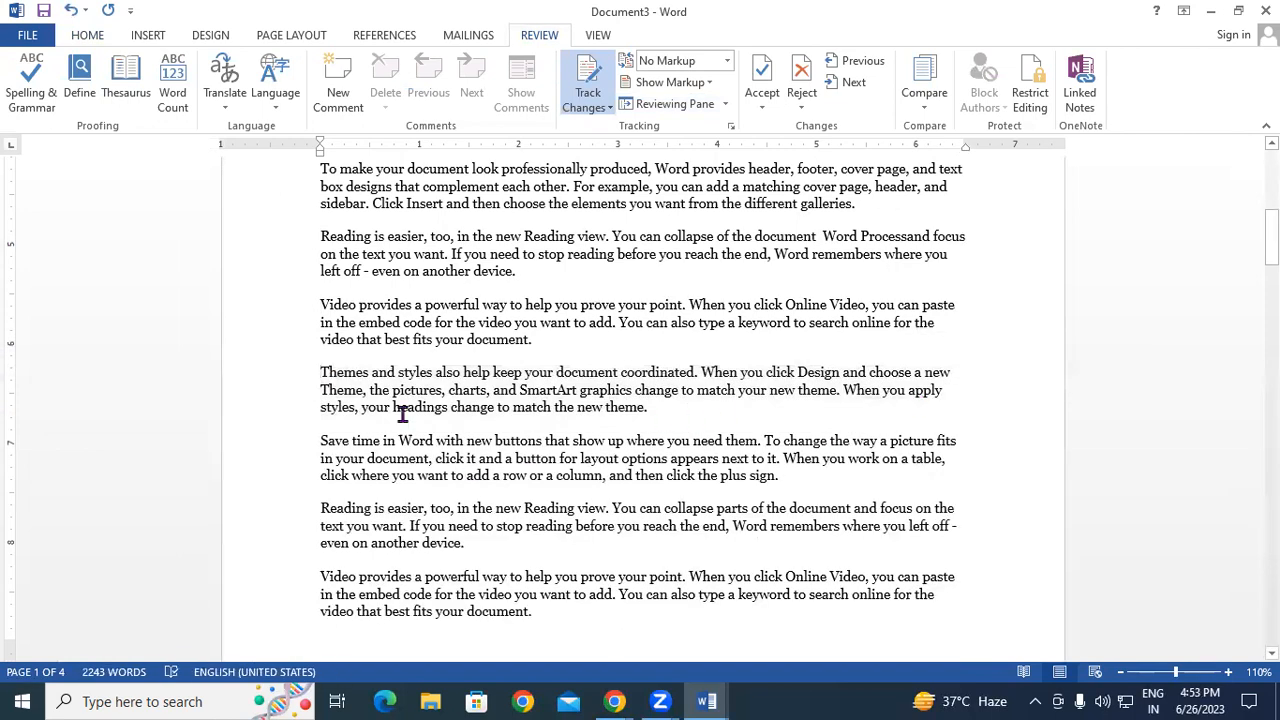
pyautogui.moveTo(306, 452); pyautogui.dragTo(885, 497)
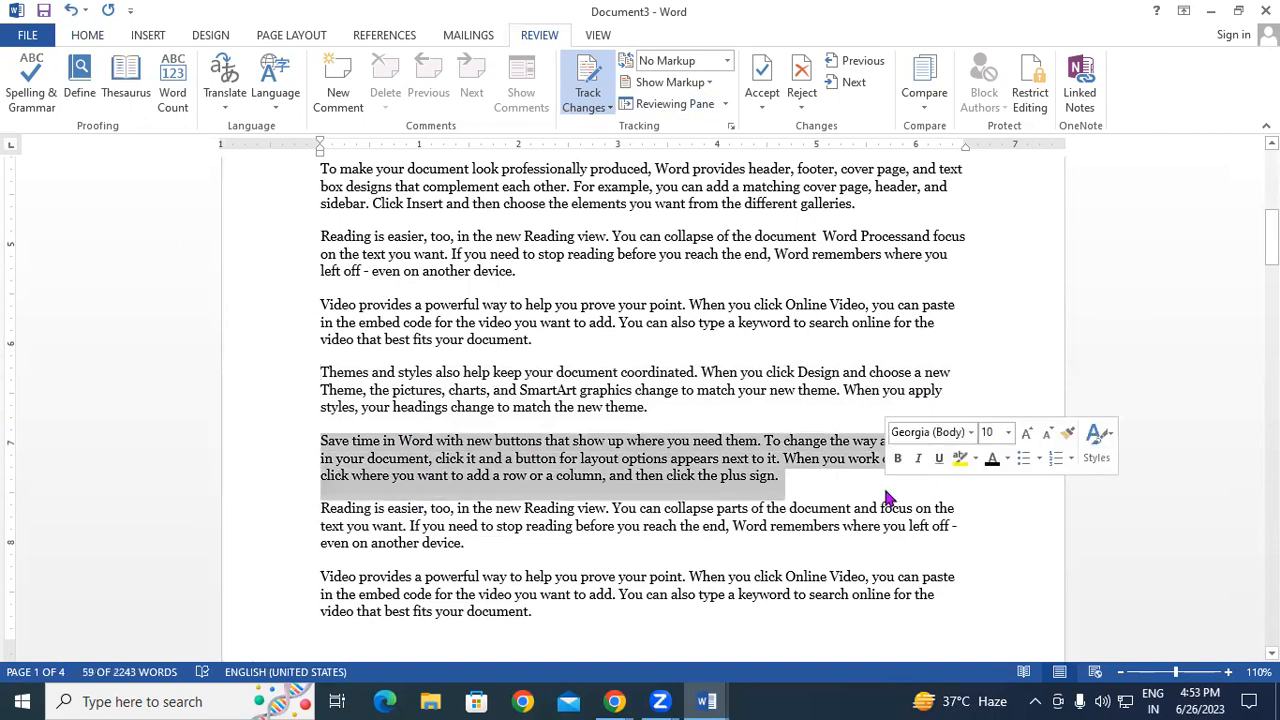
pyautogui.press('Delete')
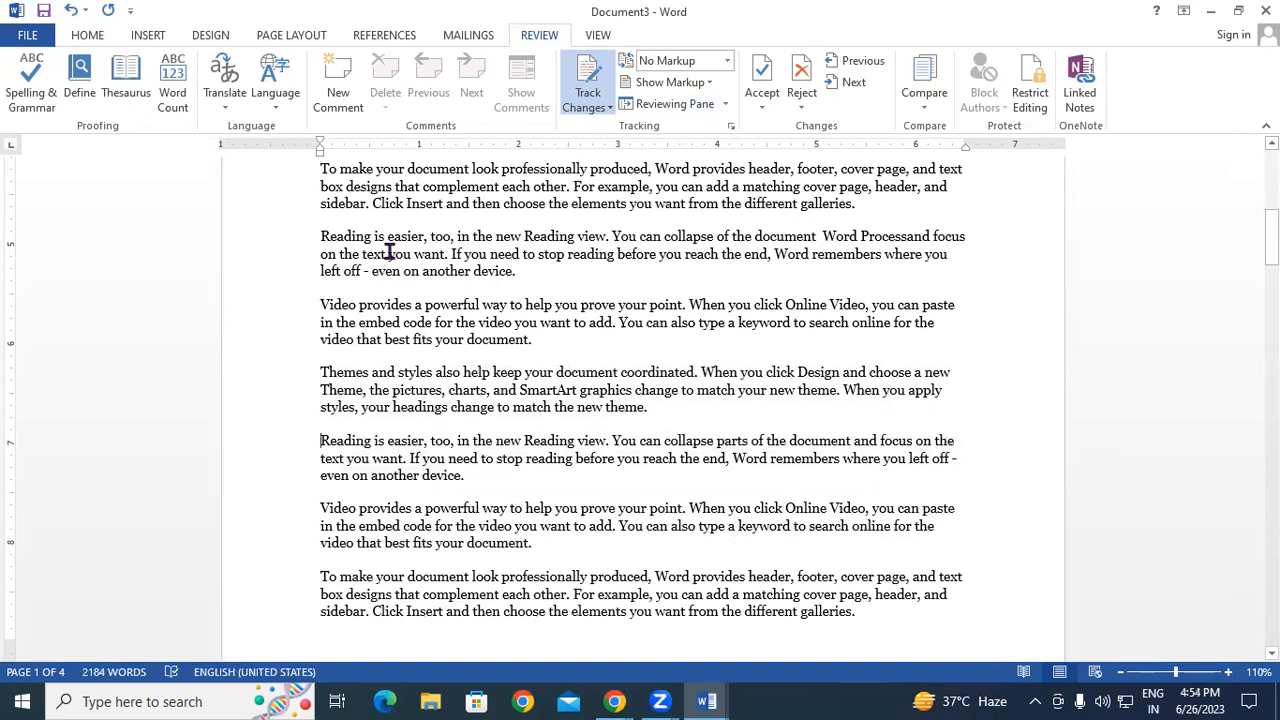
pyautogui.click(727, 61)
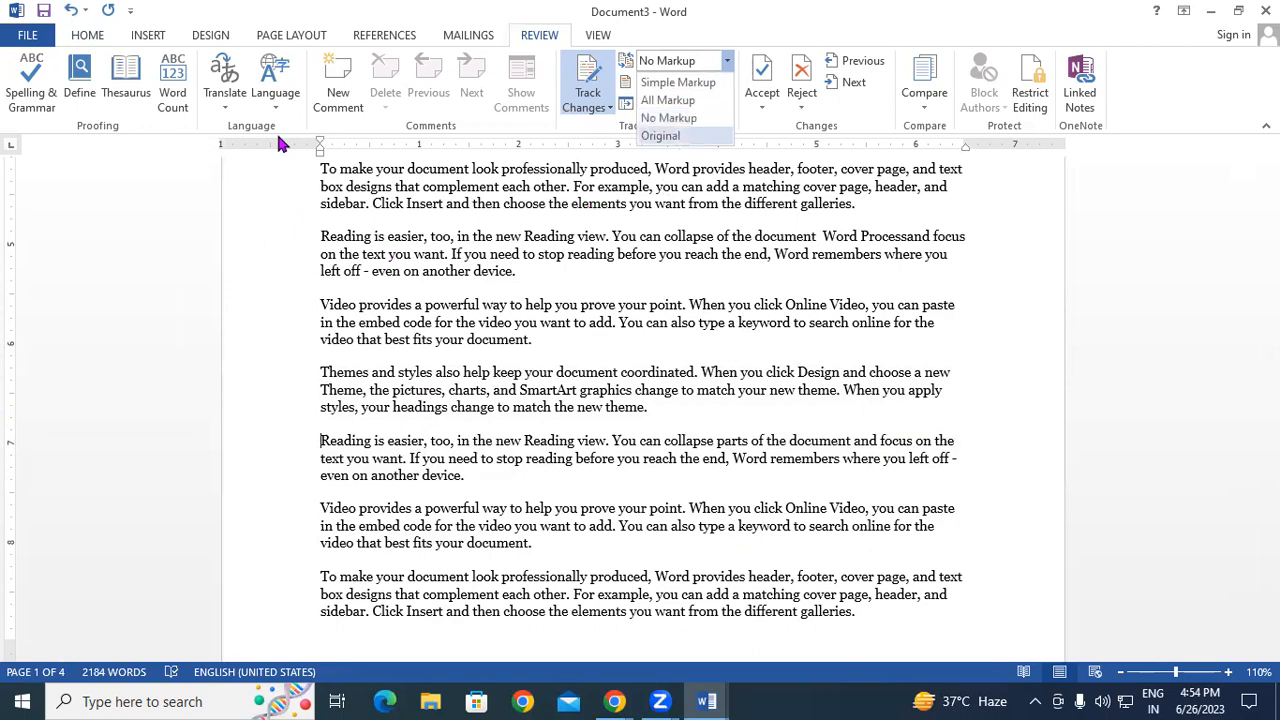
pyautogui.click(668, 100)
# - Lock Tracking with a password entered and confirmed, then reopen the Track Changes menu
pyautogui.scroll(5, 502, 378)
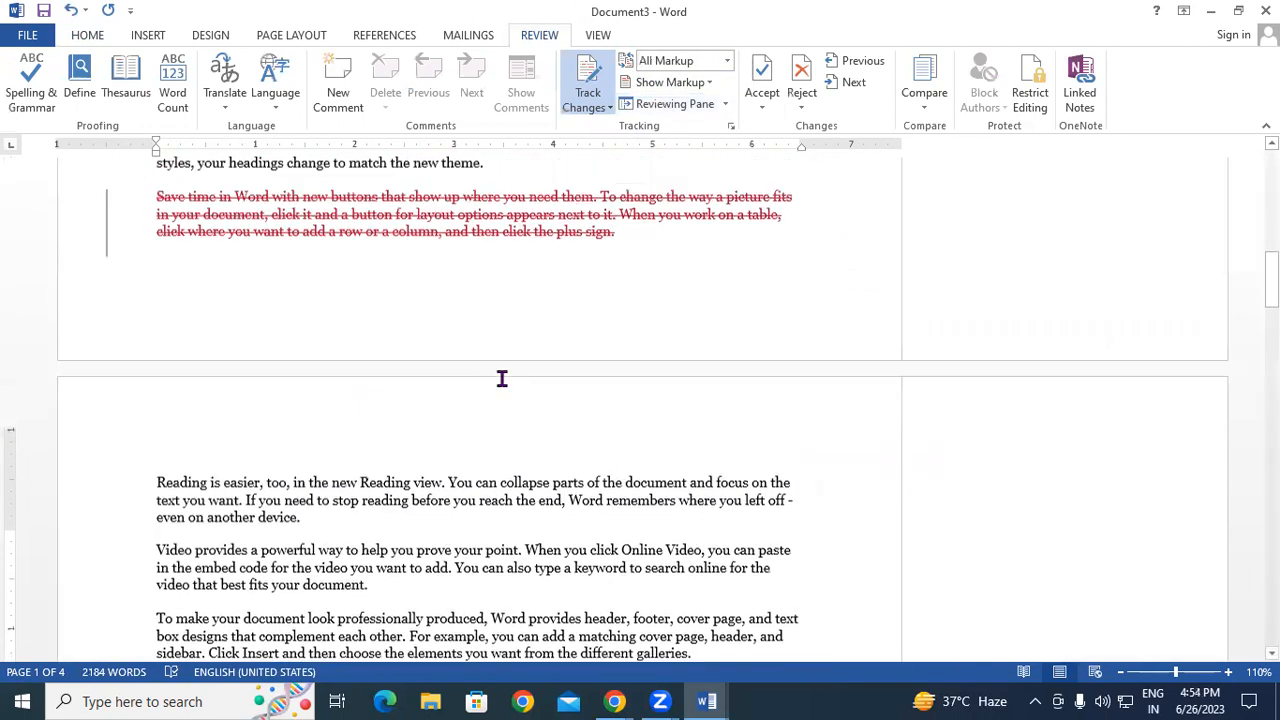
pyautogui.scroll(5, 502, 378)
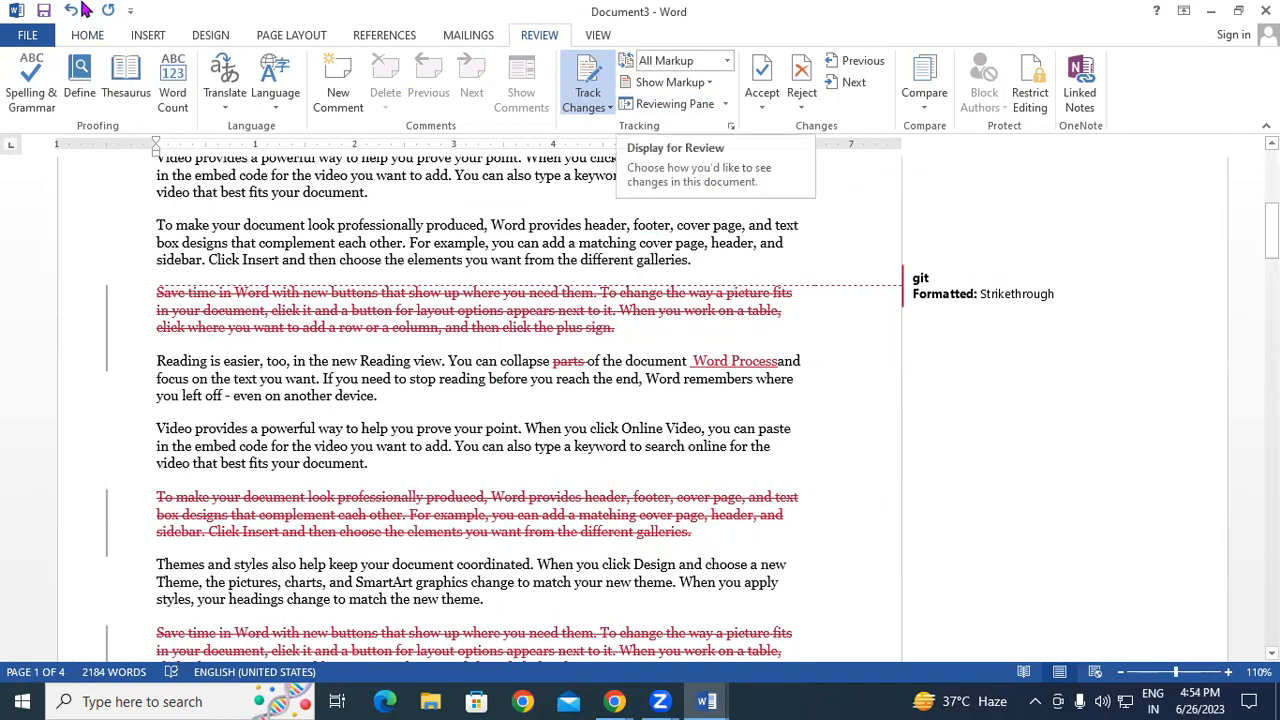
pyautogui.click(590, 107)
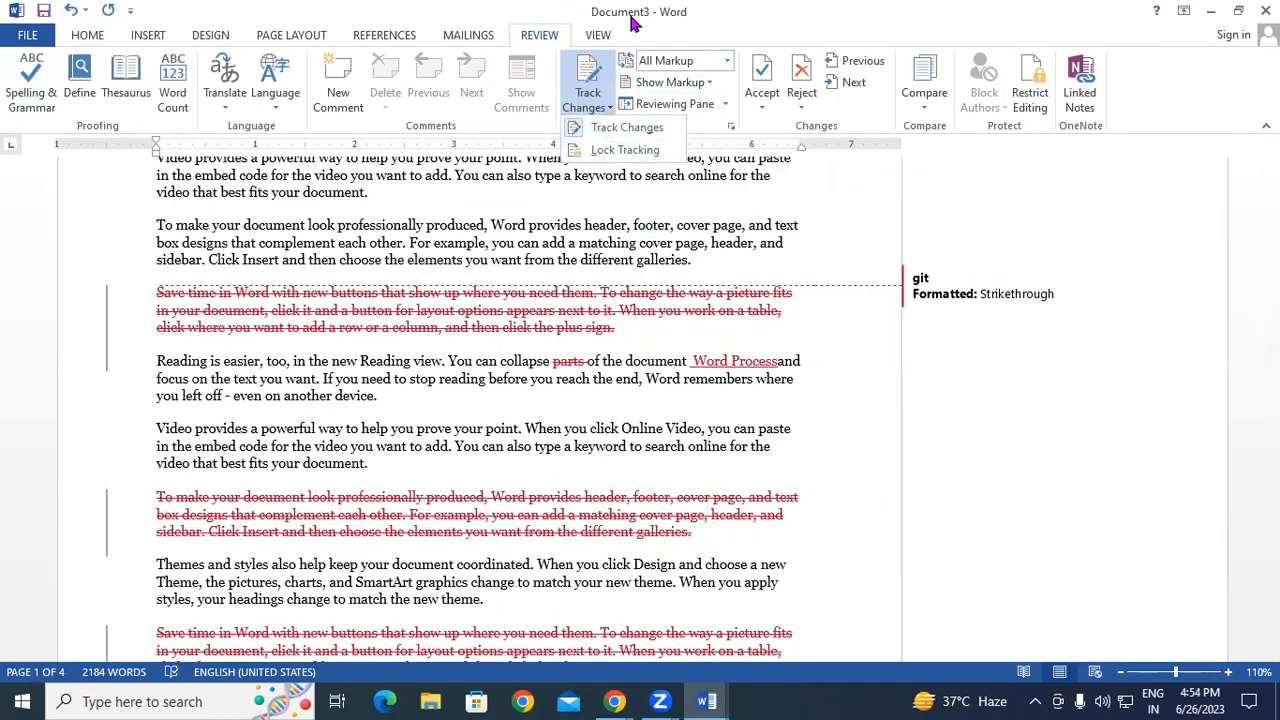
pyautogui.click(631, 151)
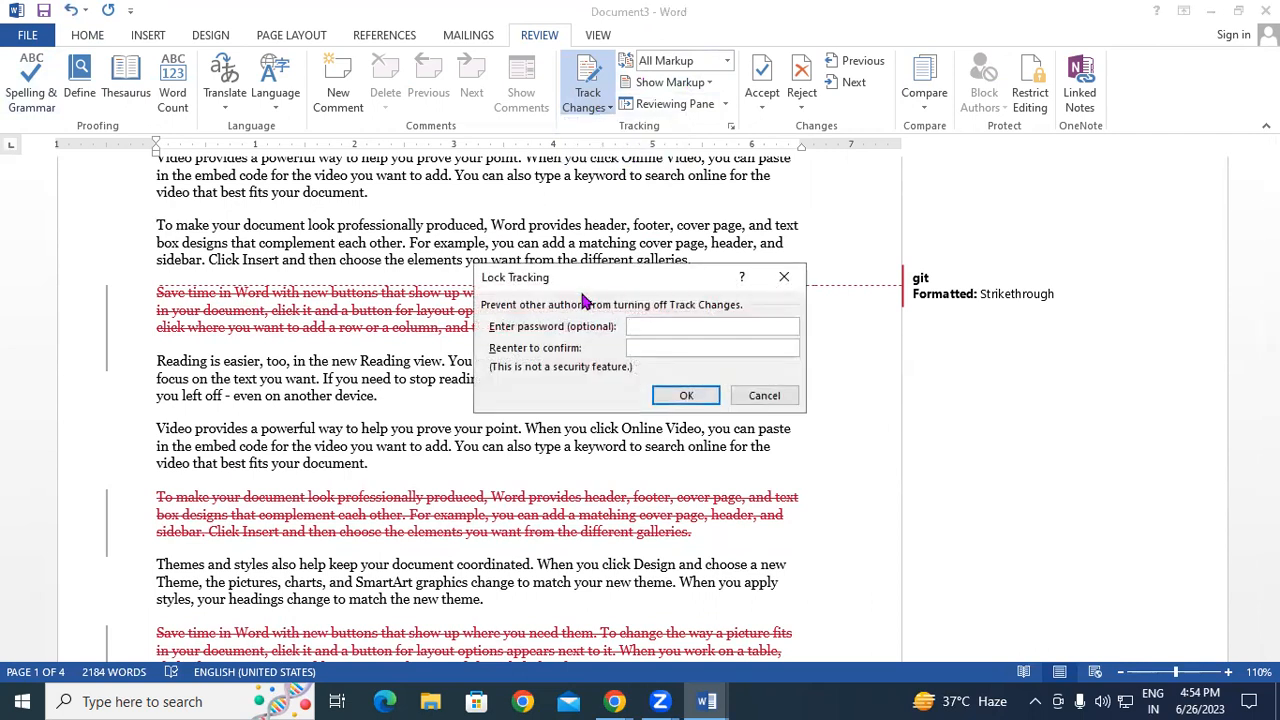
pyautogui.moveTo(632, 277); pyautogui.dragTo(815, 202)
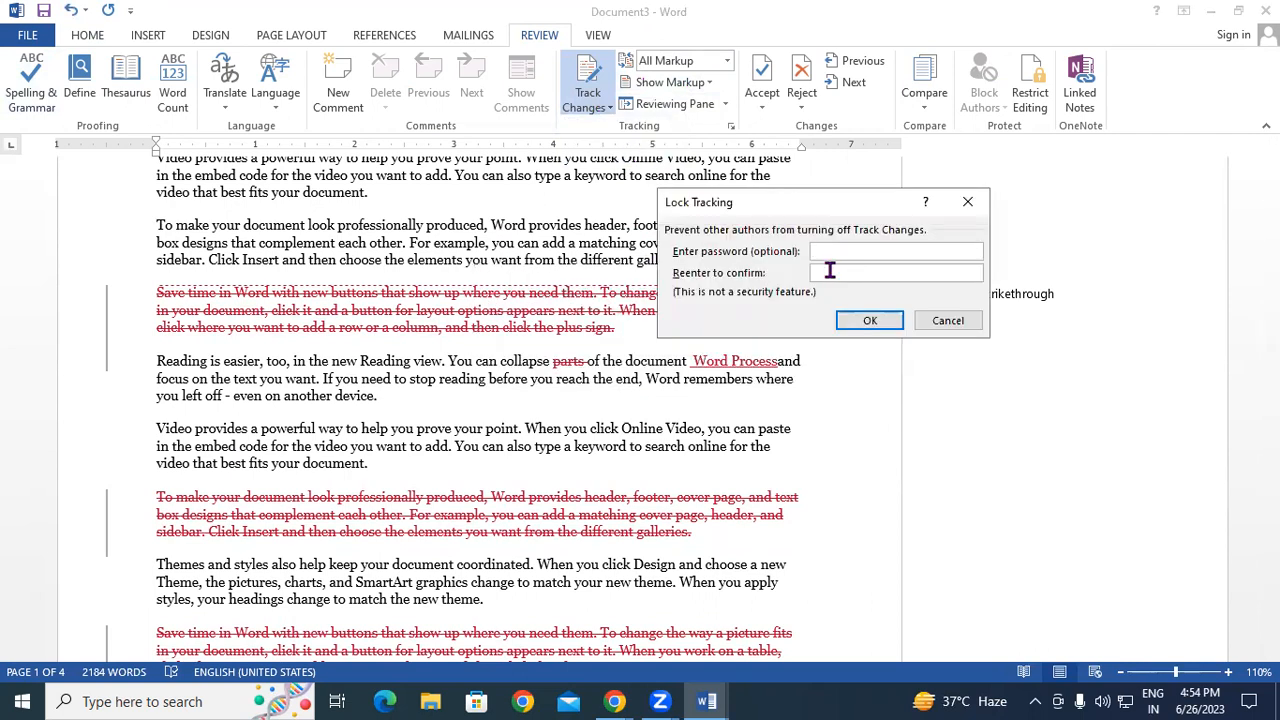
pyautogui.write('123')
pyautogui.click(828, 272)
pyautogui.write('123')
pyautogui.click(870, 320)
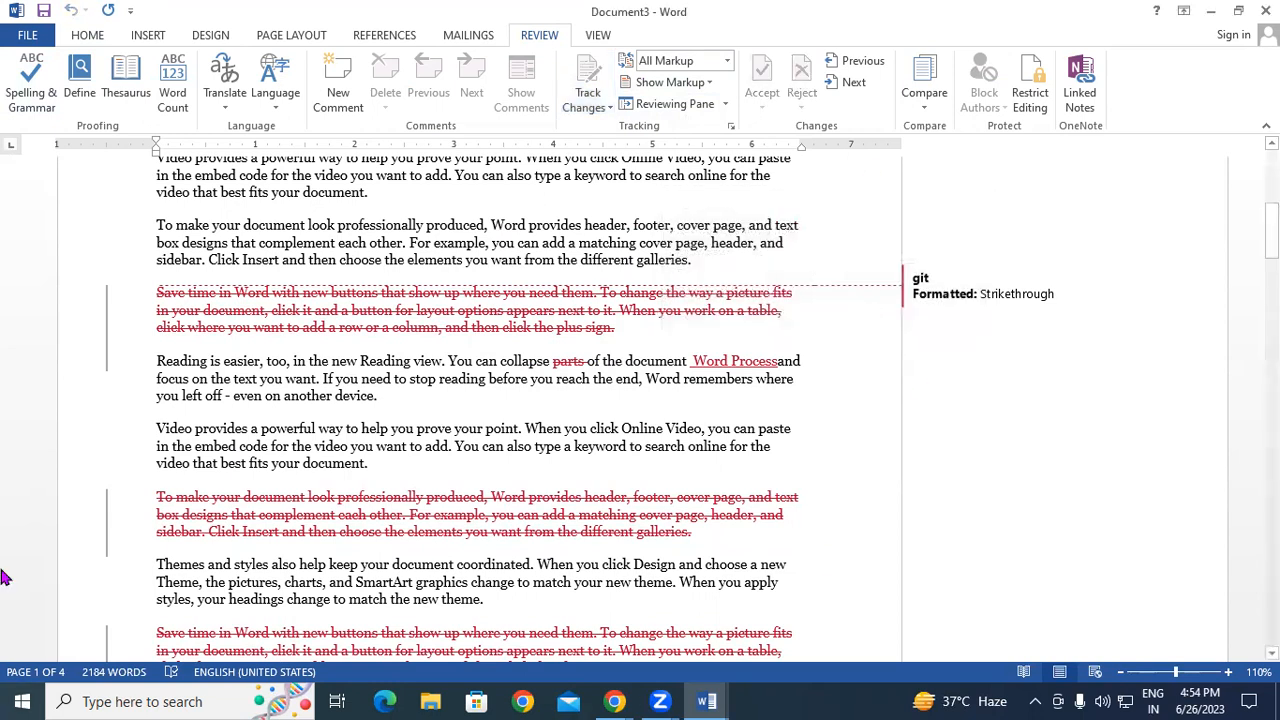
pyautogui.click(590, 100)
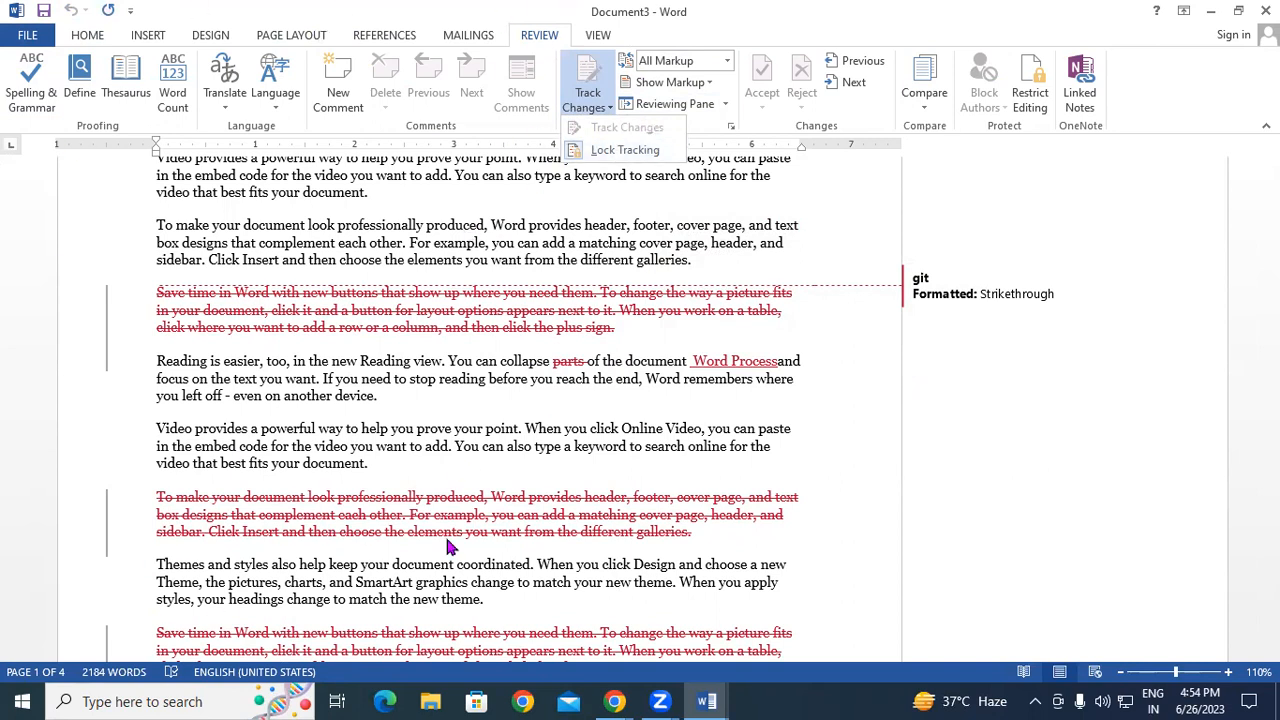
# - Close the tracking menu and type 'ererer writer' after 'device.' as a tracked insertion
pyautogui.click(539, 484)
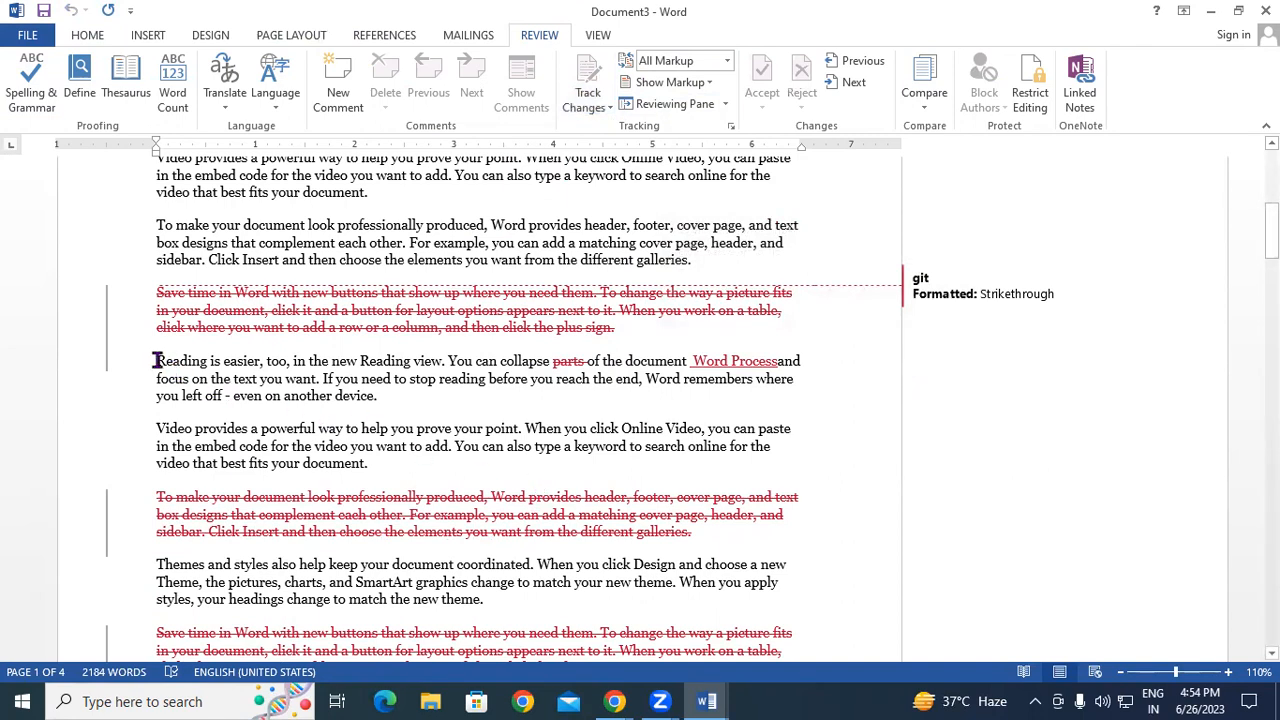
pyautogui.moveTo(157, 361); pyautogui.dragTo(367, 385)
pyautogui.click(395, 397)
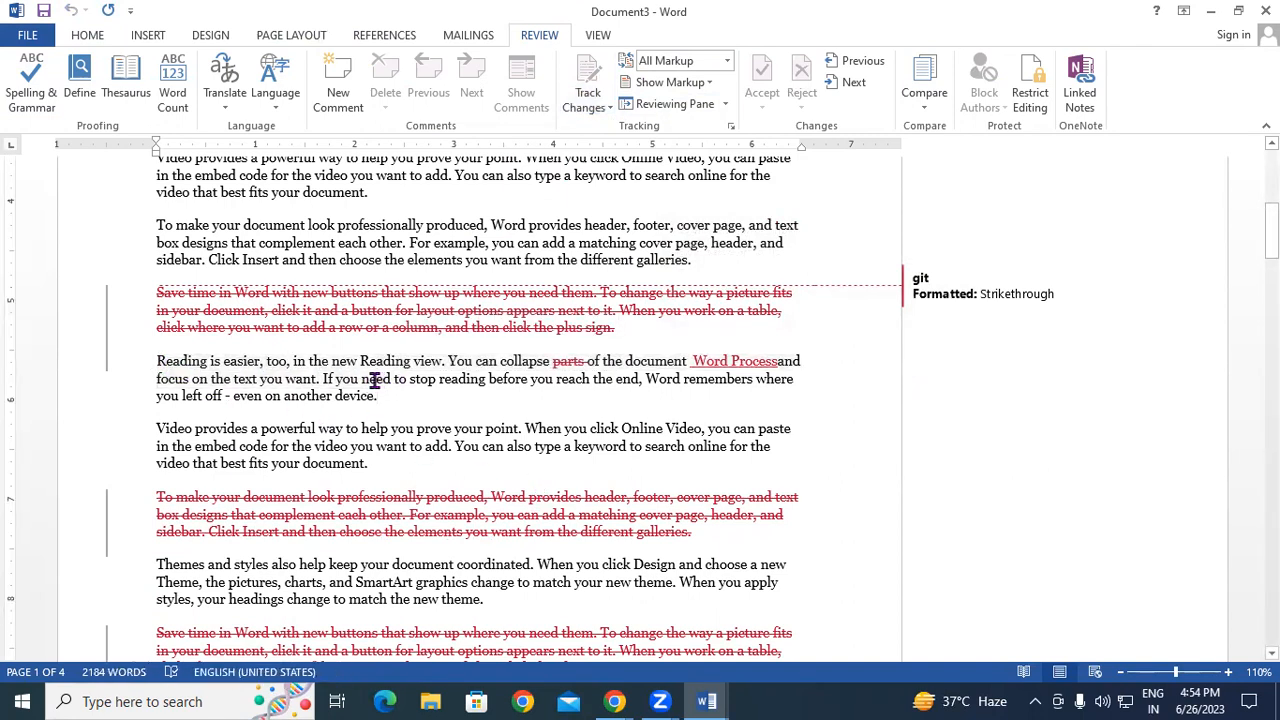
pyautogui.write('ererer')
pyautogui.write(' wr')
pyautogui.write('iter')
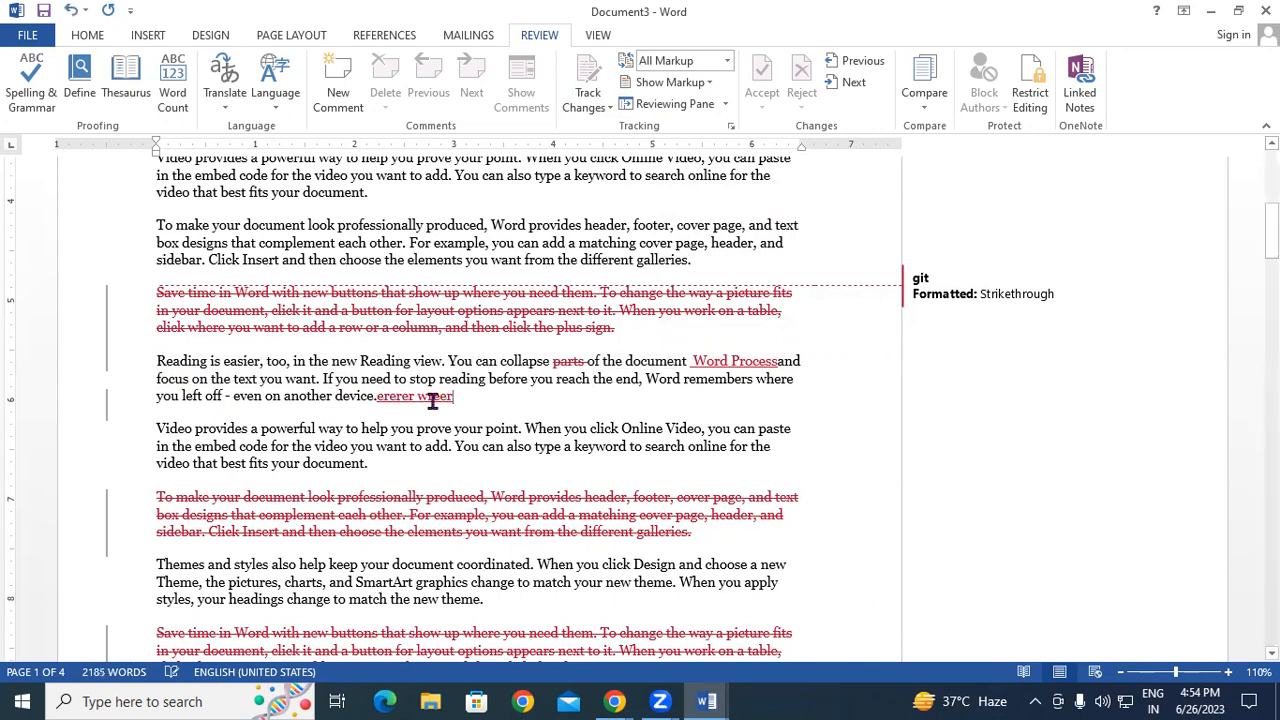
# - Unlock Track Changes with its password and switch tracking off
pyautogui.click(596, 106)
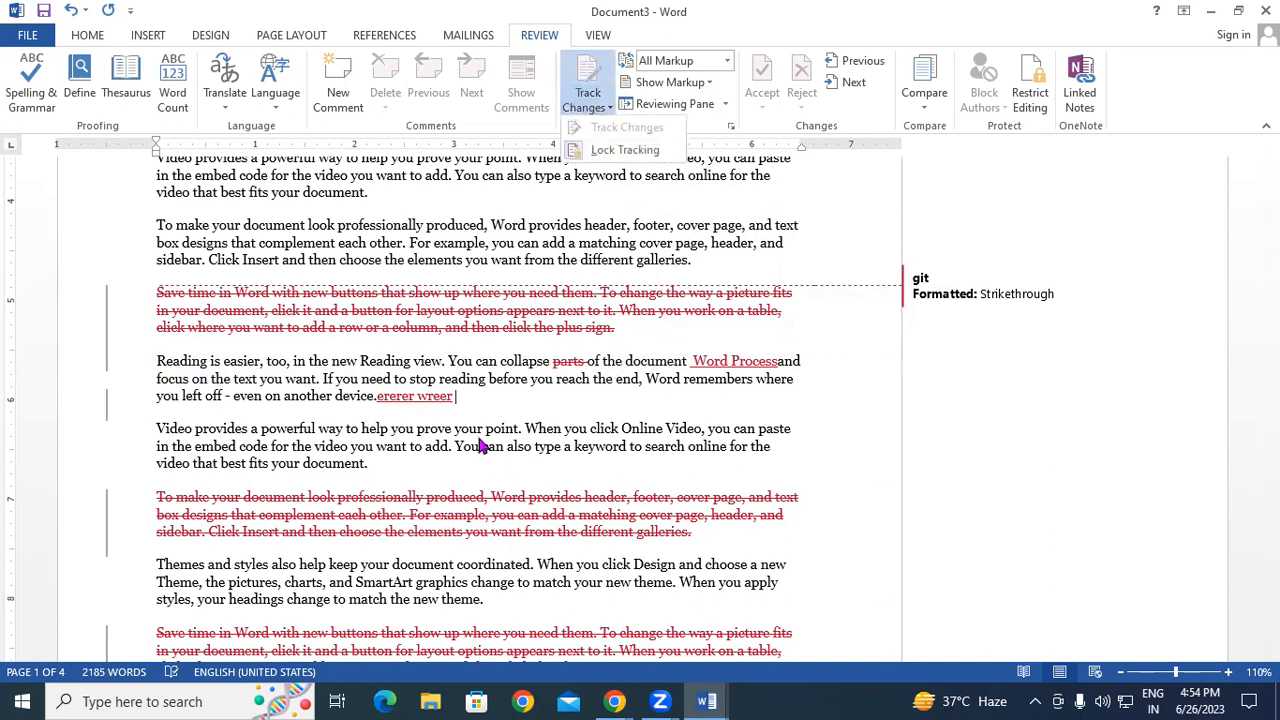
pyautogui.click(600, 150)
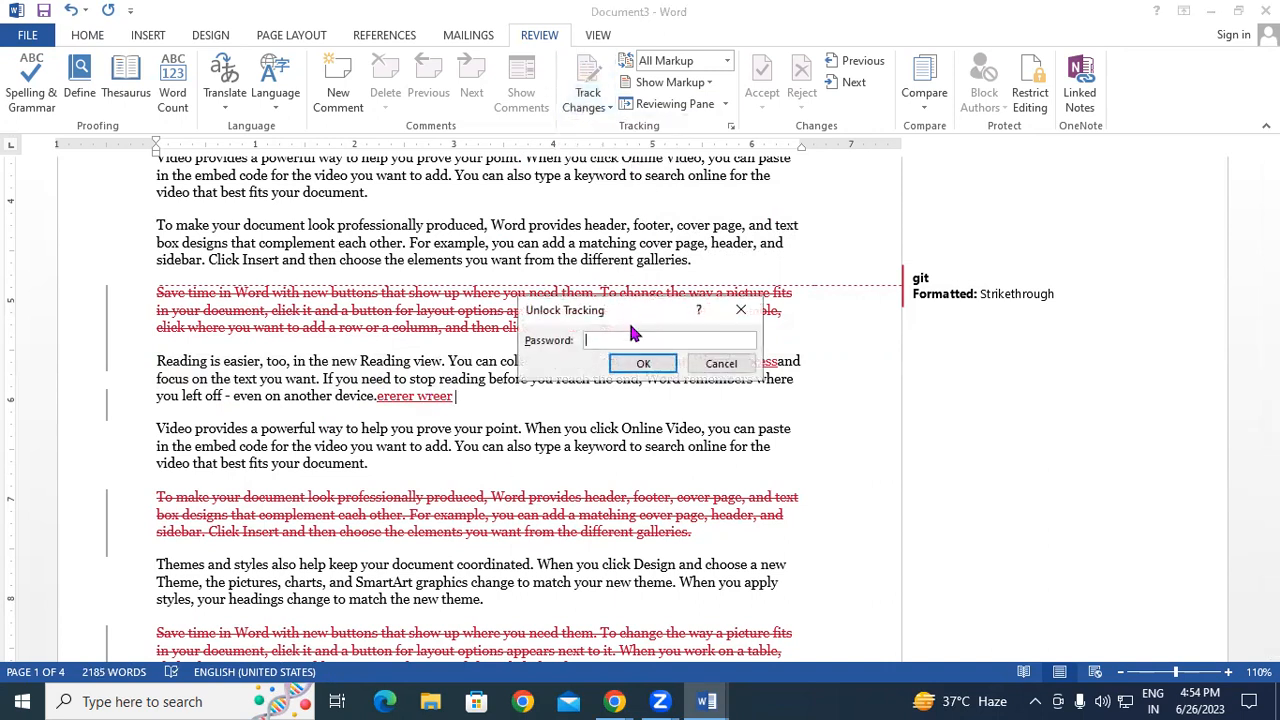
pyautogui.write('123')
pyautogui.press('Return')
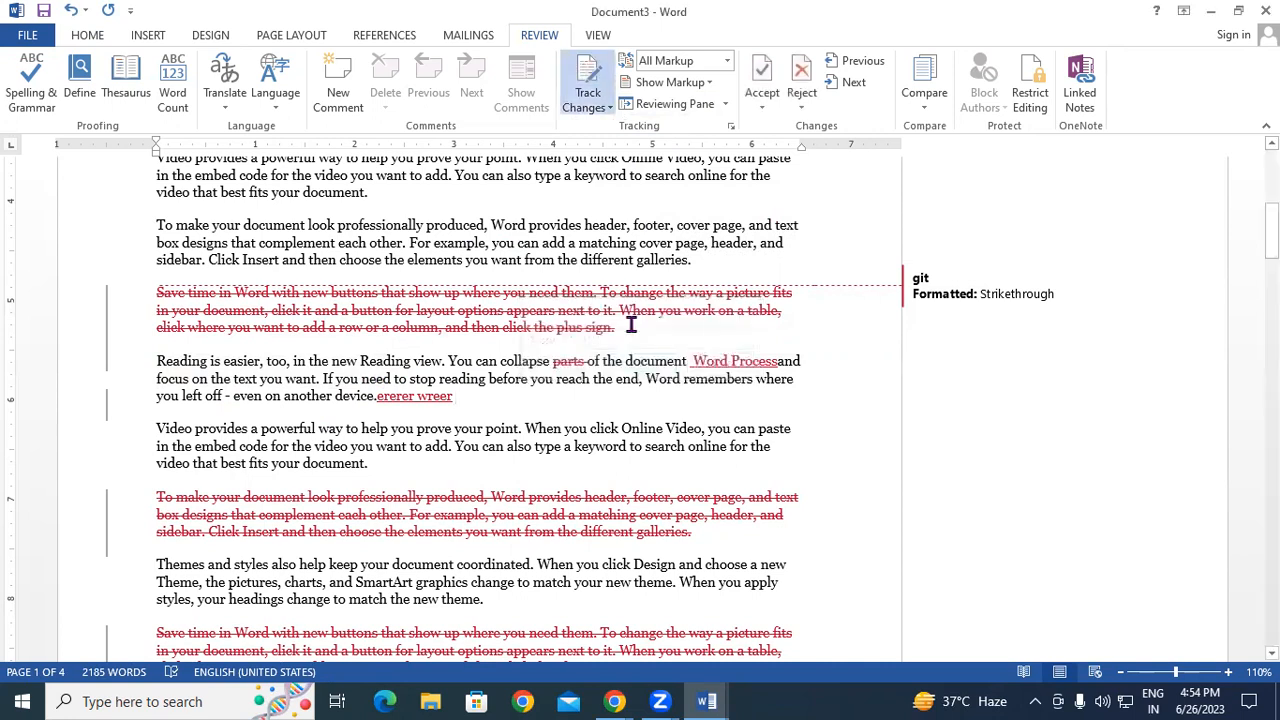
pyautogui.click(603, 114)
pyautogui.click(600, 127)
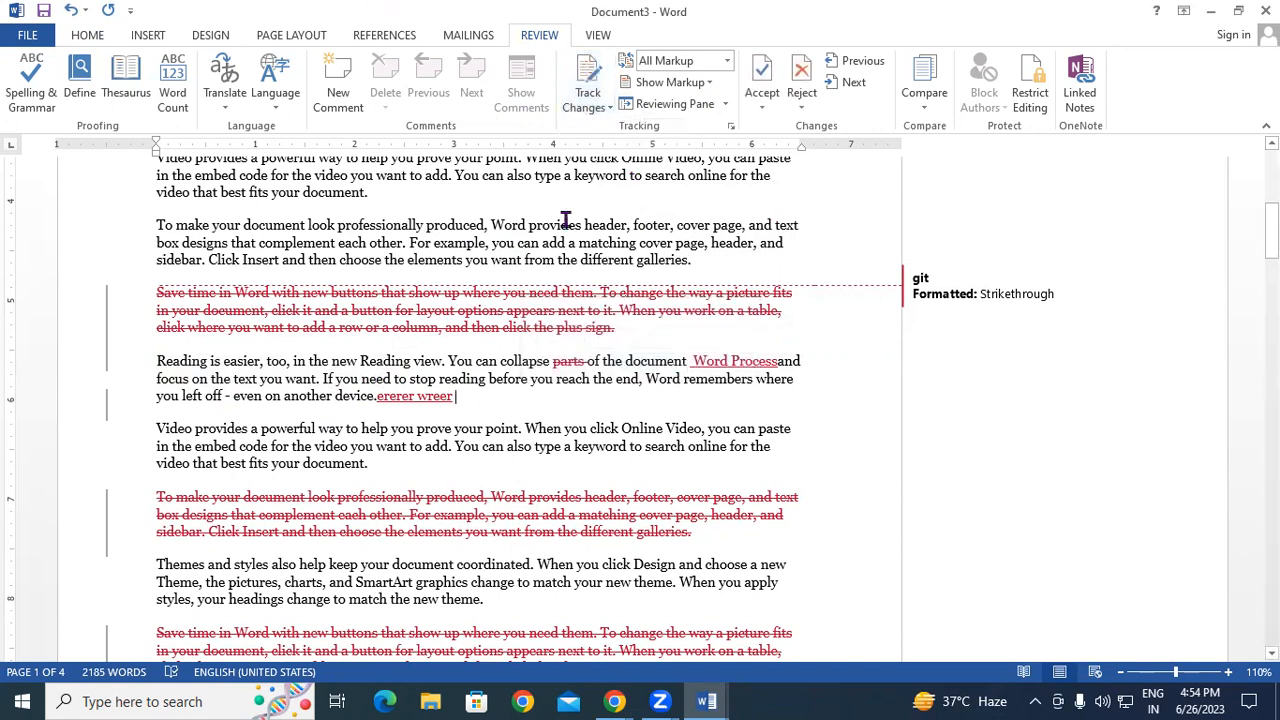
# - Delete the "To make your document" paragraph and the word "When" without tracking
pyautogui.moveTo(157, 226); pyautogui.dragTo(700, 265)
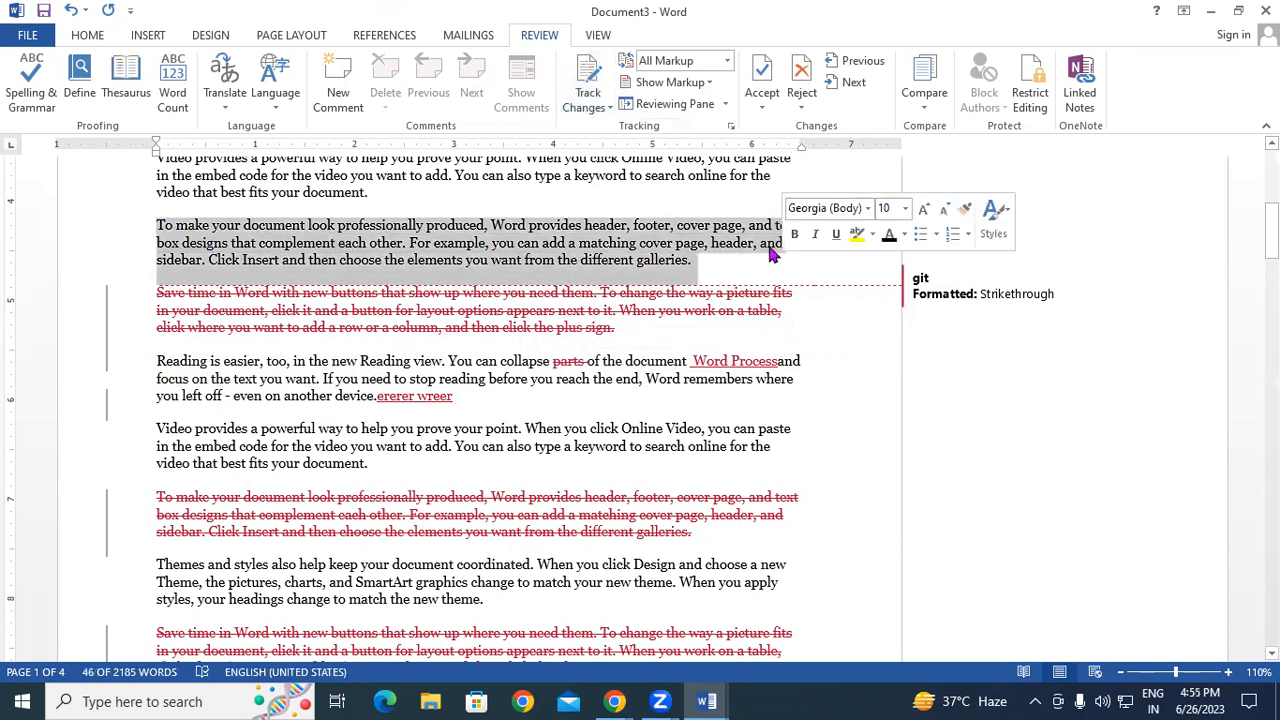
pyautogui.press('Delete')
pyautogui.scroll(4, 363, 331)
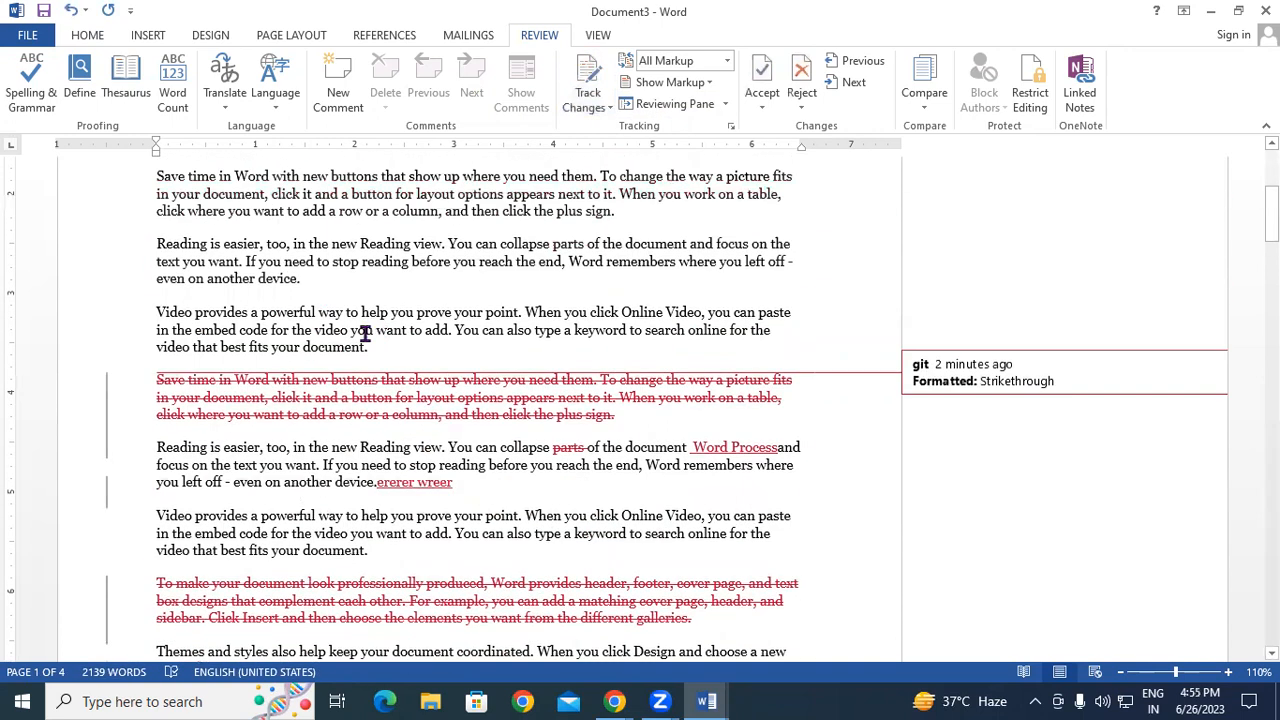
pyautogui.moveTo(525, 349); pyautogui.dragTo(562, 358)
pyautogui.press('Delete')
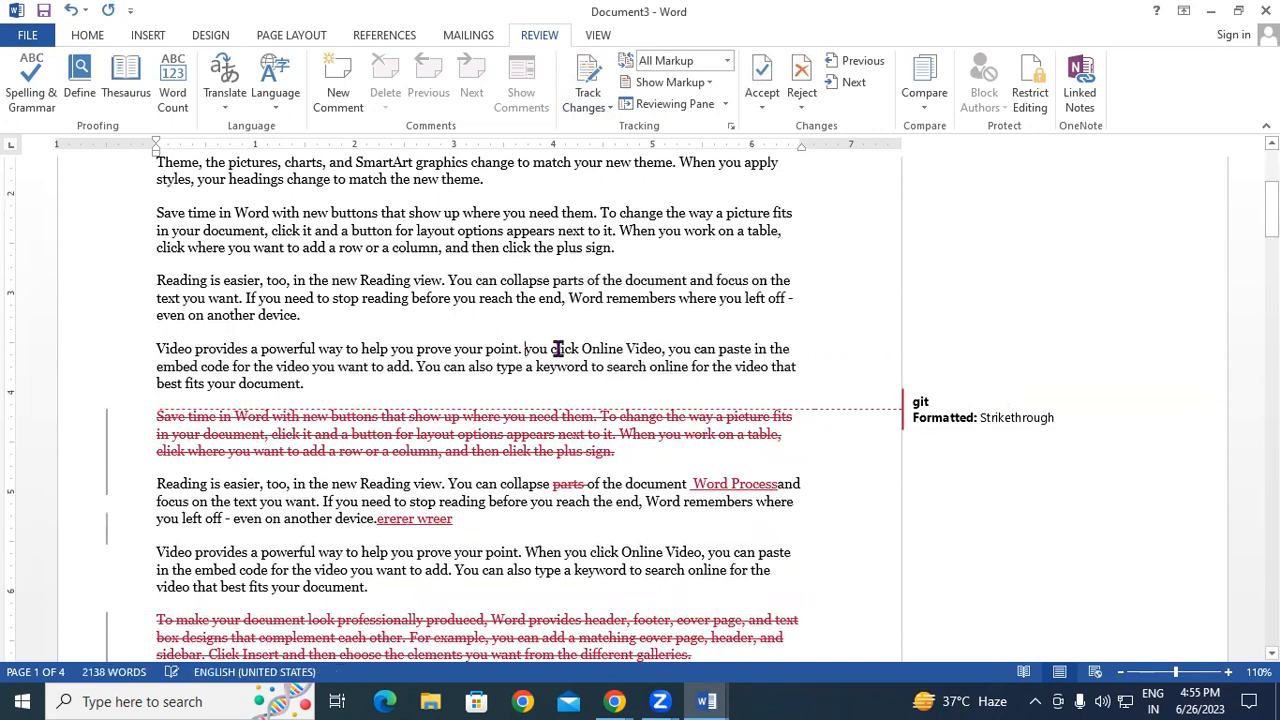
pyautogui.click(727, 61)
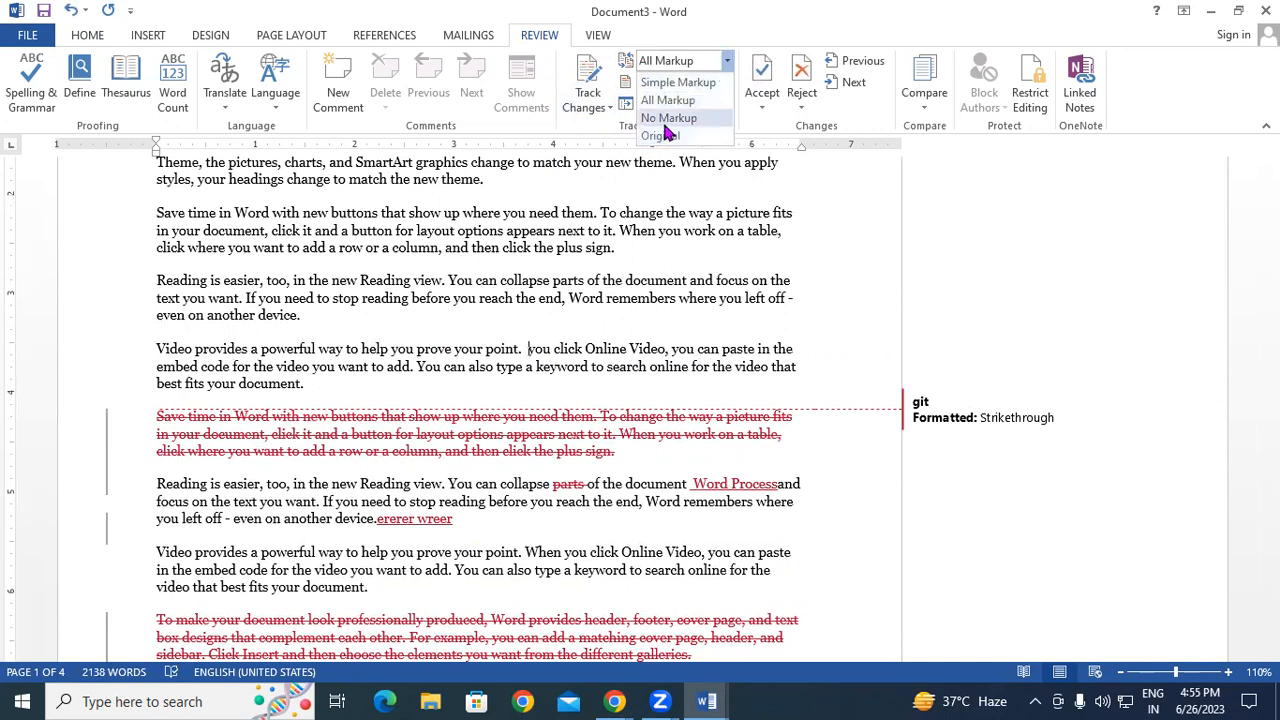
pyautogui.click(541, 298)
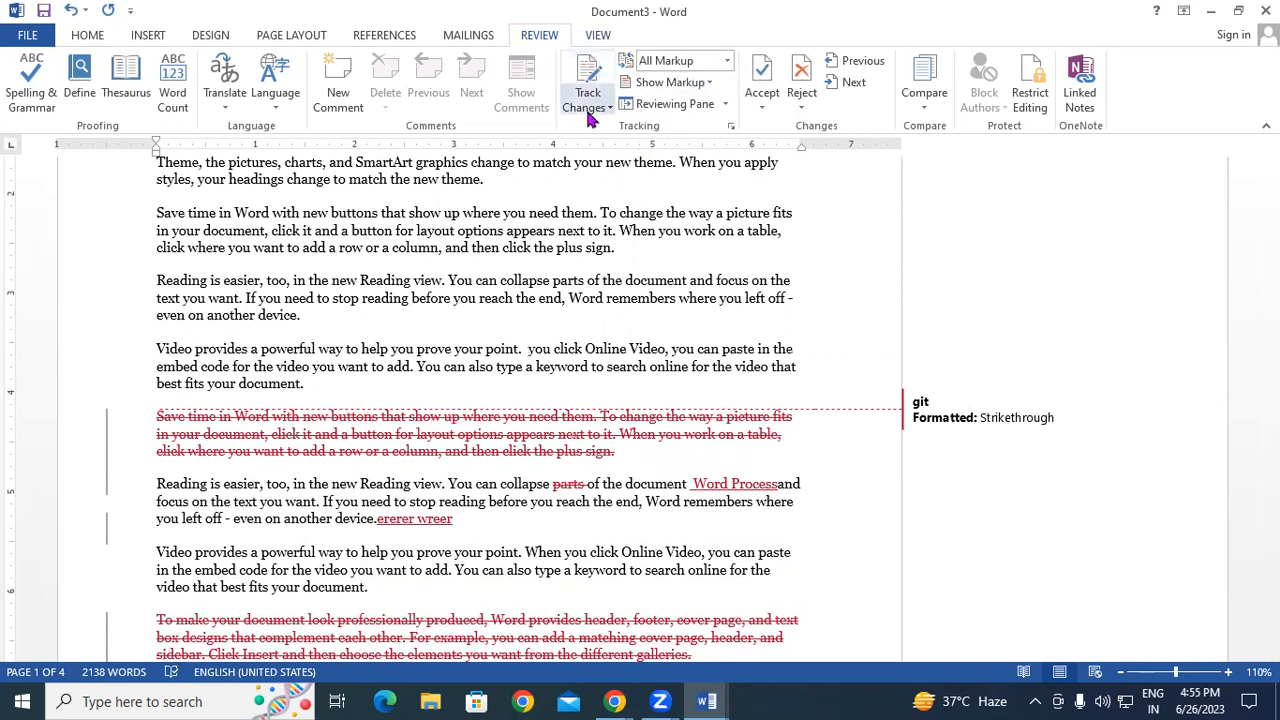